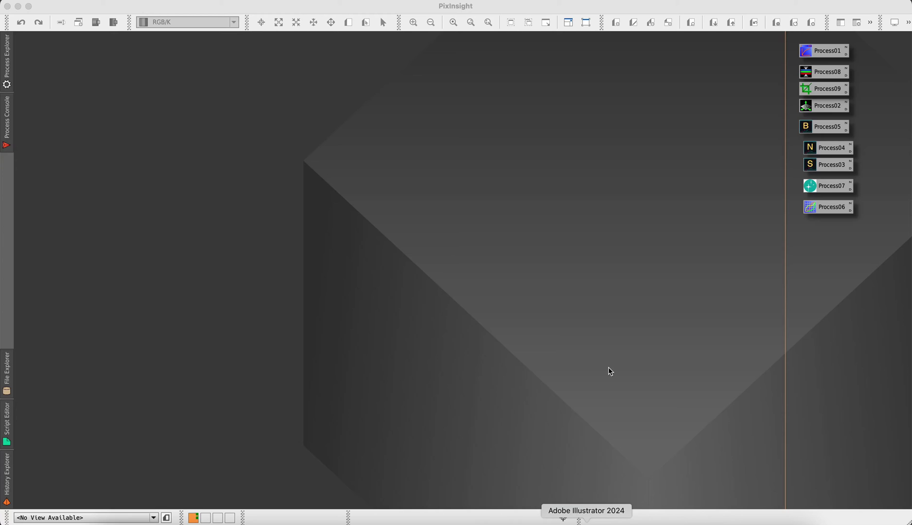
Switch to Photoshop to view the edited Mineral Moon image, and return to PixInsight
{"action": "left_click", "coordinate": [652, 522]}
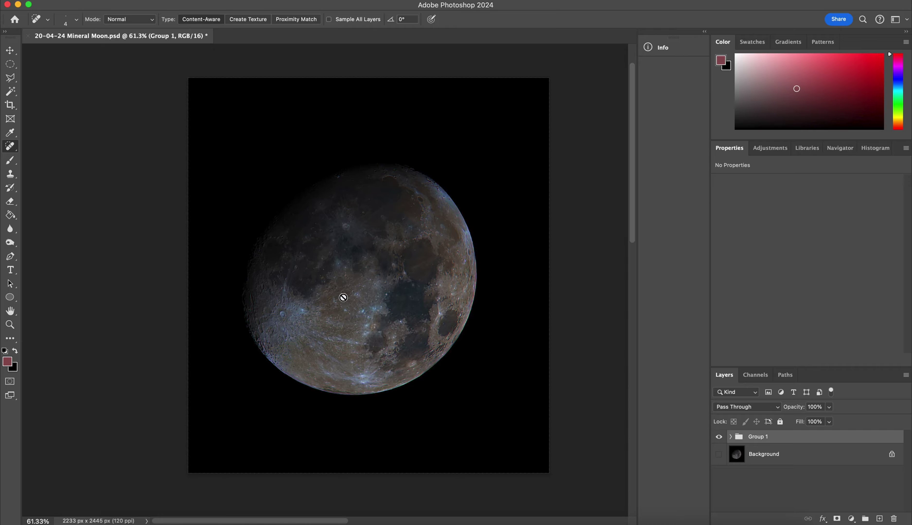
{"action": "left_click", "coordinate": [619, 522]}
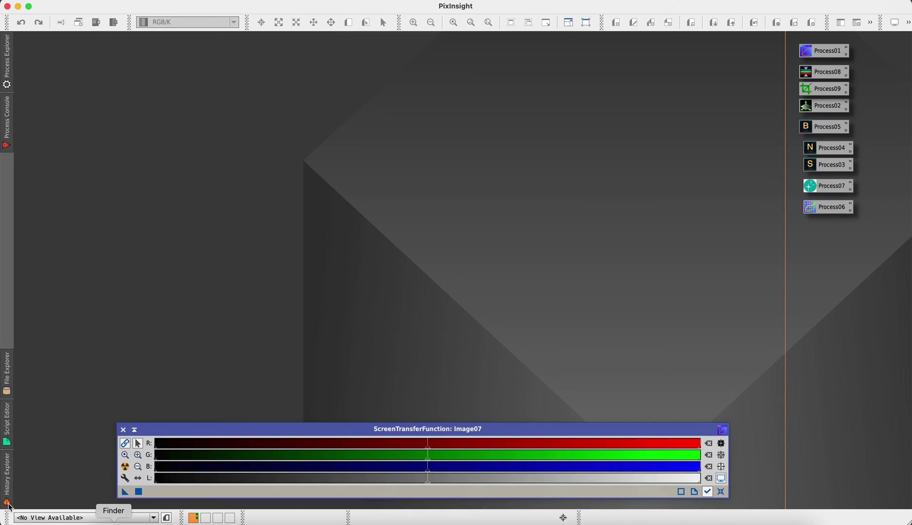
Open 02_00_37.tif from the AS_P100 folder in PixInsight via Finder and enlarge its image window
{"action": "left_click", "coordinate": [113, 522]}
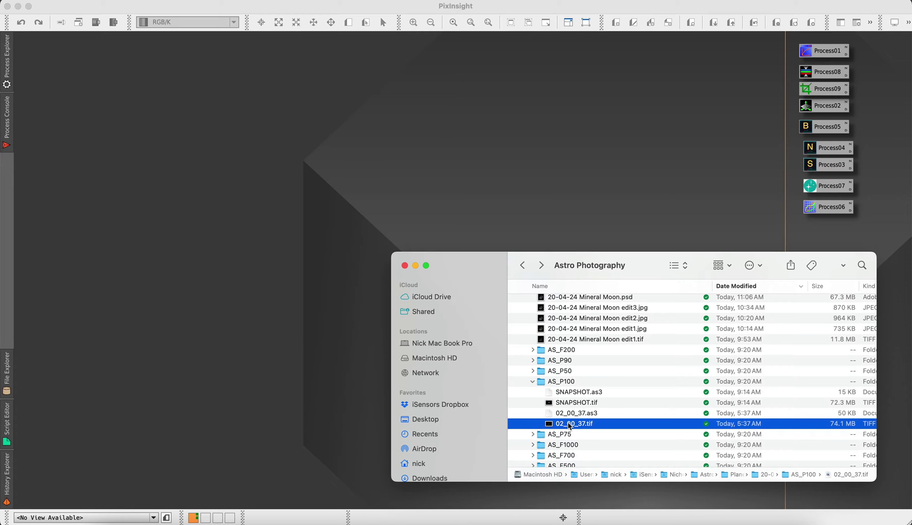
{"action": "left_click_drag", "start_coordinate": [569, 425], "coordinate": [619, 522]}
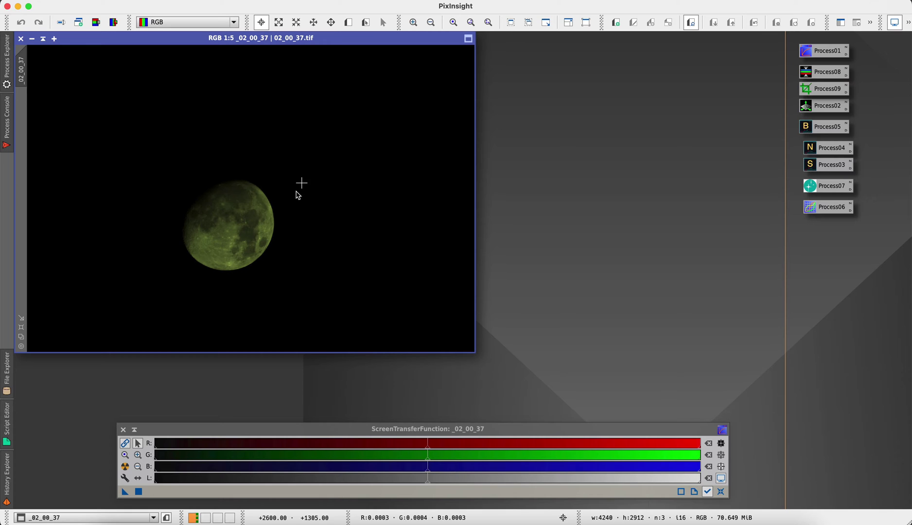
{"action": "left_click_drag", "start_coordinate": [474, 355], "coordinate": [611, 408]}
Crop the image closely around the moon to about 1200 × 1282 px with DynamicCrop and close the process
{"action": "double_click", "coordinate": [807, 90]}
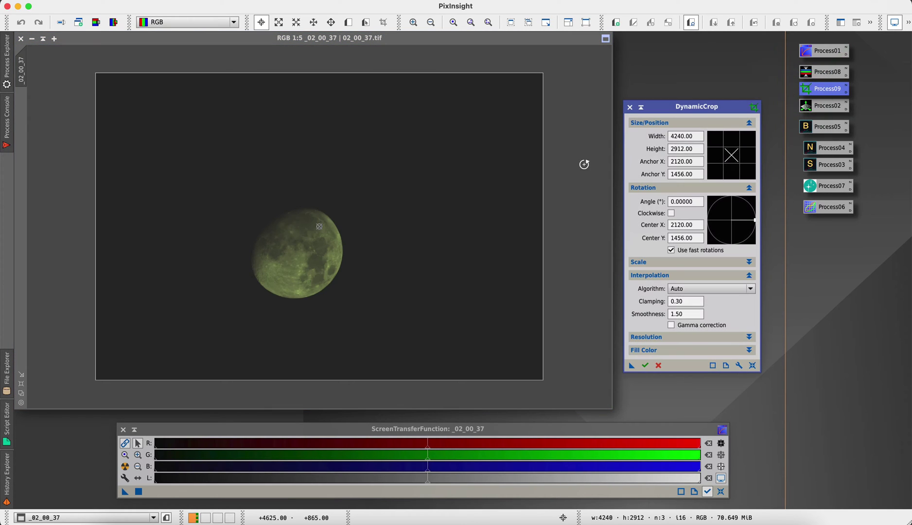
{"action": "left_click_drag", "start_coordinate": [543, 178], "coordinate": [359, 204]}
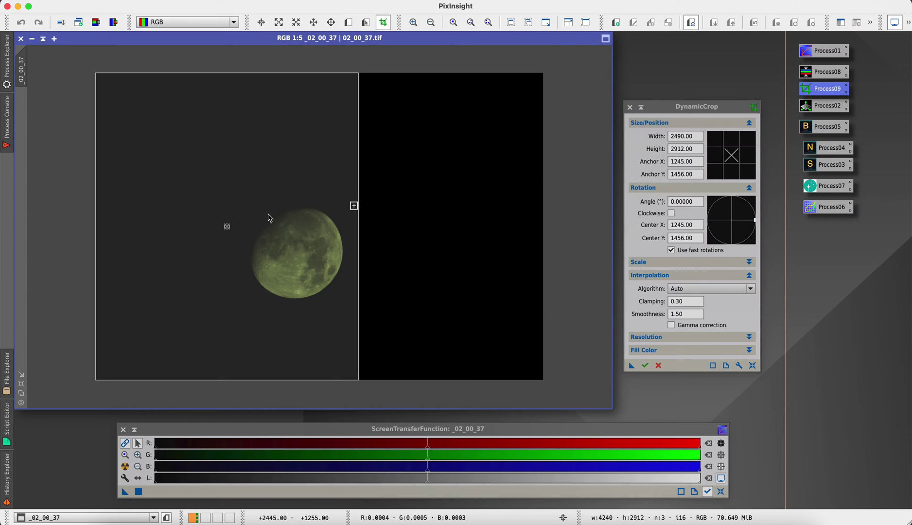
{"action": "left_click_drag", "start_coordinate": [98, 224], "coordinate": [232, 220]}
{"action": "left_click_drag", "start_coordinate": [316, 75], "coordinate": [317, 180]}
{"action": "left_click_drag", "start_coordinate": [296, 377], "coordinate": [316, 316]}
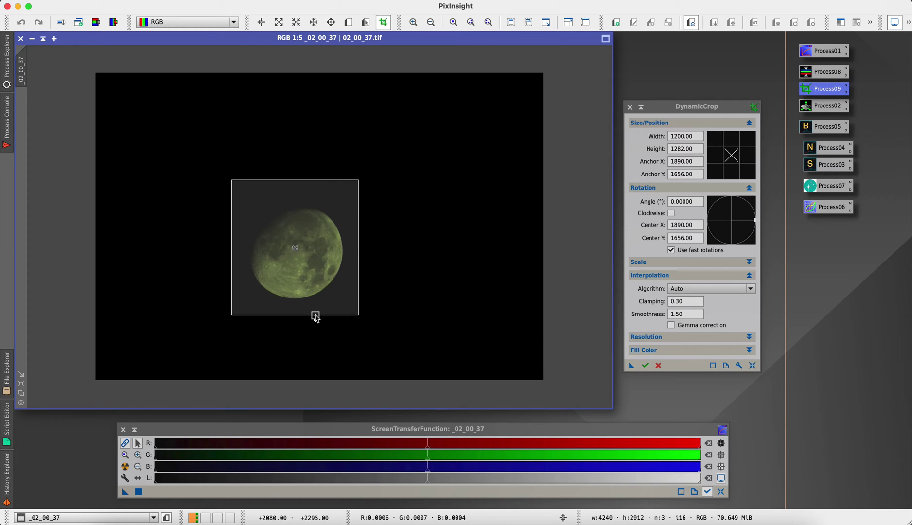
{"action": "double_click", "coordinate": [340, 261]}
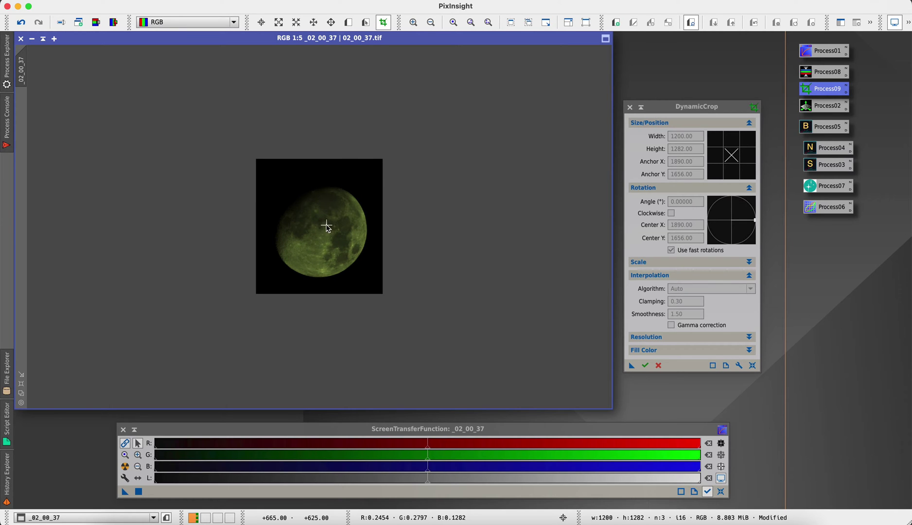
{"action": "scroll", "coordinate": [324, 202], "scroll_direction": "up", "scroll_amount": 3}
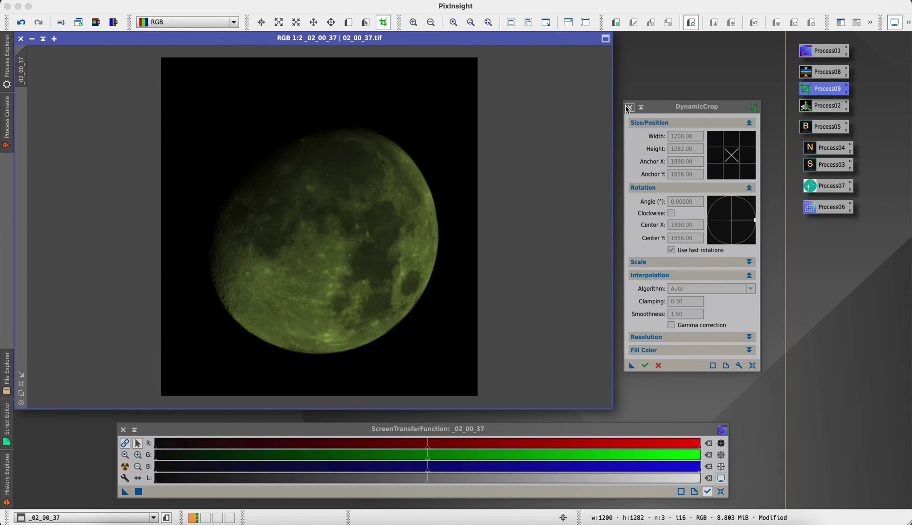
{"action": "left_click", "coordinate": [628, 108]}
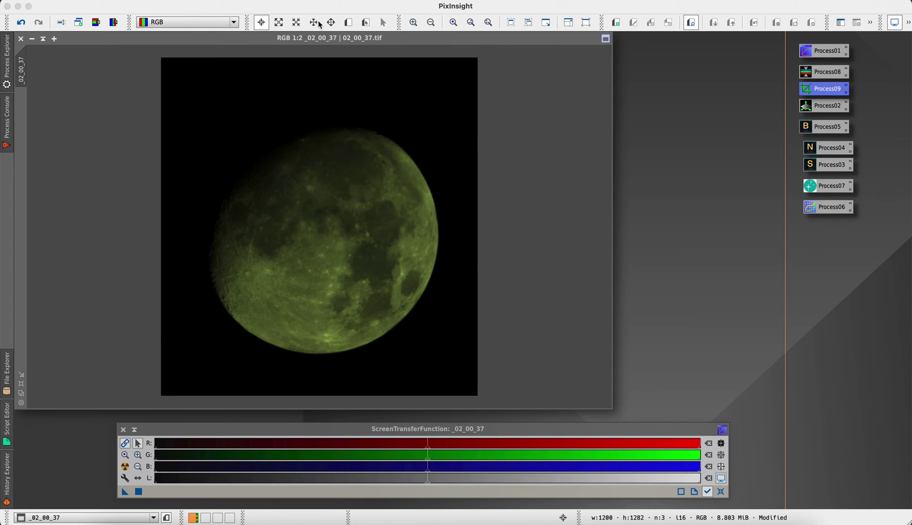
Extract the R, G and B channels of the cropped moon image with ChannelExtraction in RGB color space
{"action": "left_click", "coordinate": [258, 0]}
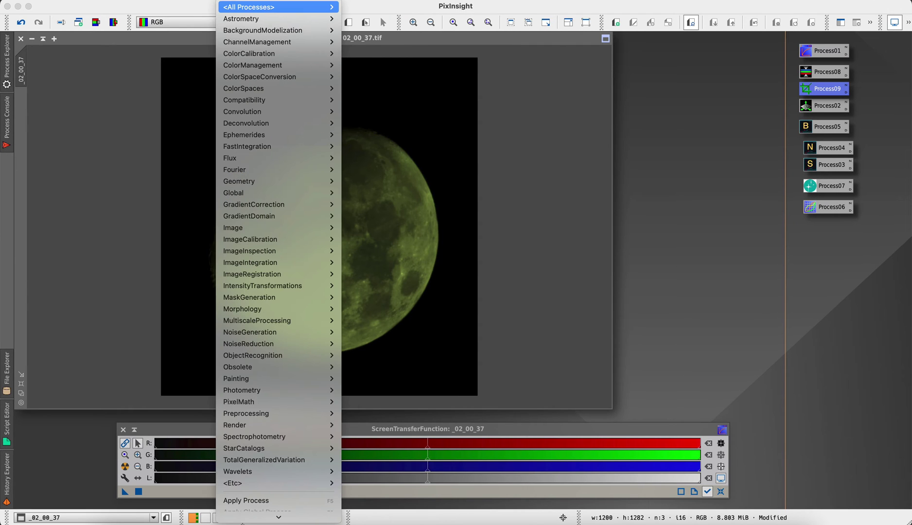
{"action": "mouse_move", "coordinate": [246, 7]}
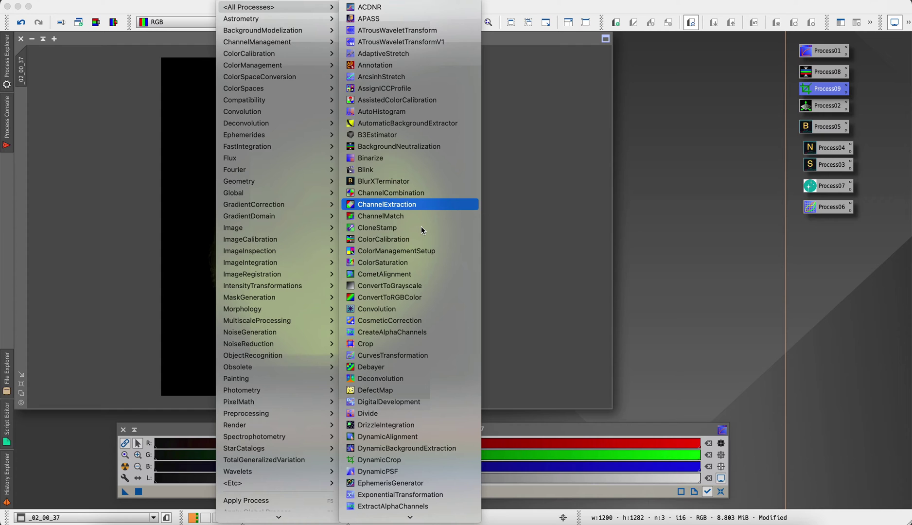
{"action": "left_click", "coordinate": [404, 203]}
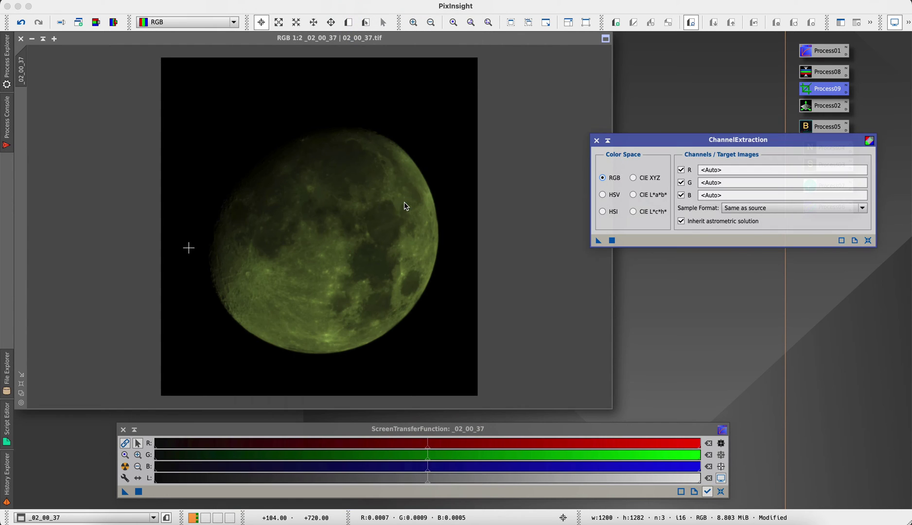
{"action": "left_click_drag", "start_coordinate": [598, 240], "coordinate": [313, 267]}
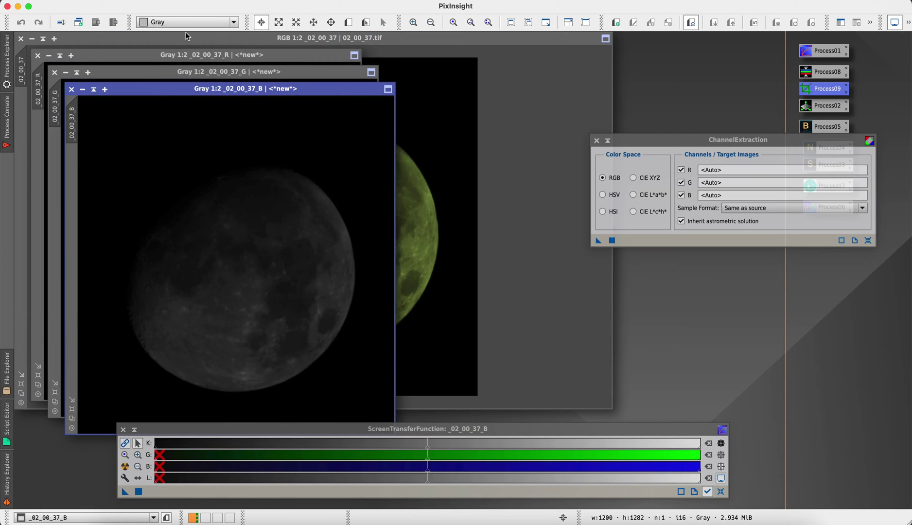
Minimize the original RGB image, move its icon clear of the channel images, and close ChannelExtraction
{"action": "left_click", "coordinate": [187, 38]}
{"action": "left_click", "coordinate": [32, 39]}
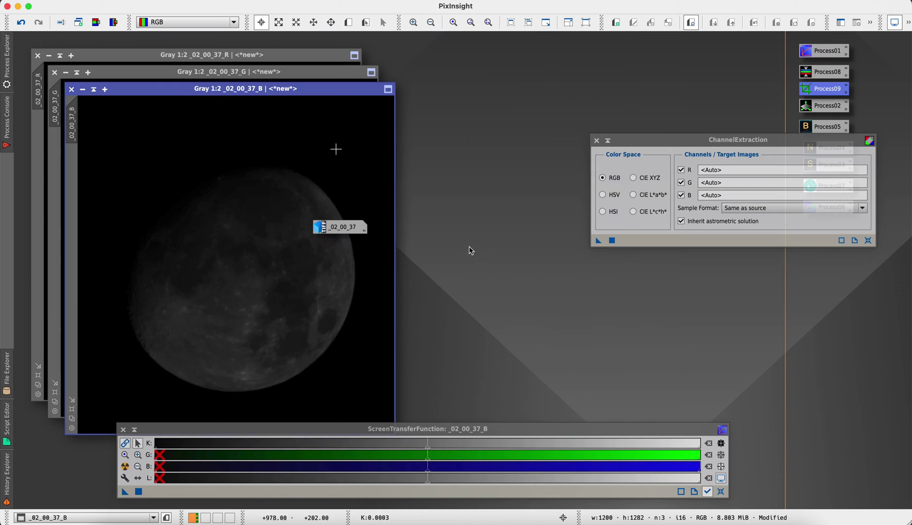
{"action": "left_click_drag", "start_coordinate": [336, 227], "coordinate": [848, 477]}
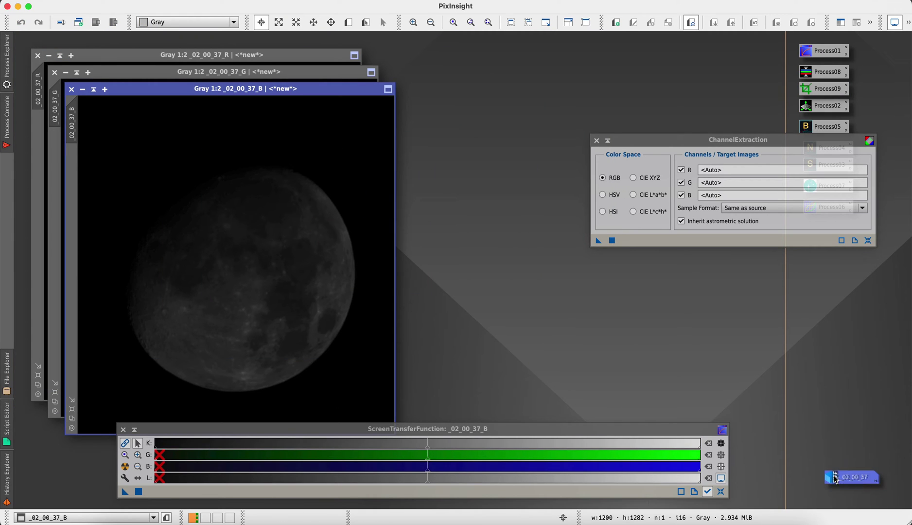
{"action": "left_click", "coordinate": [601, 141]}
Open Statistics for the _02_00_37 image and examine the median and mean of each channel
{"action": "left_click", "coordinate": [228, 0]}
{"action": "mouse_move", "coordinate": [272, 7]}
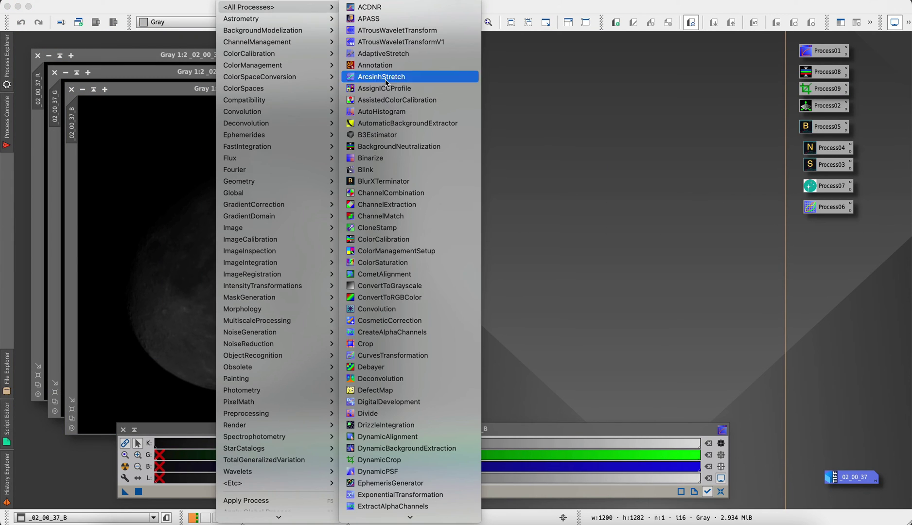
{"action": "mouse_move", "coordinate": [280, 242]}
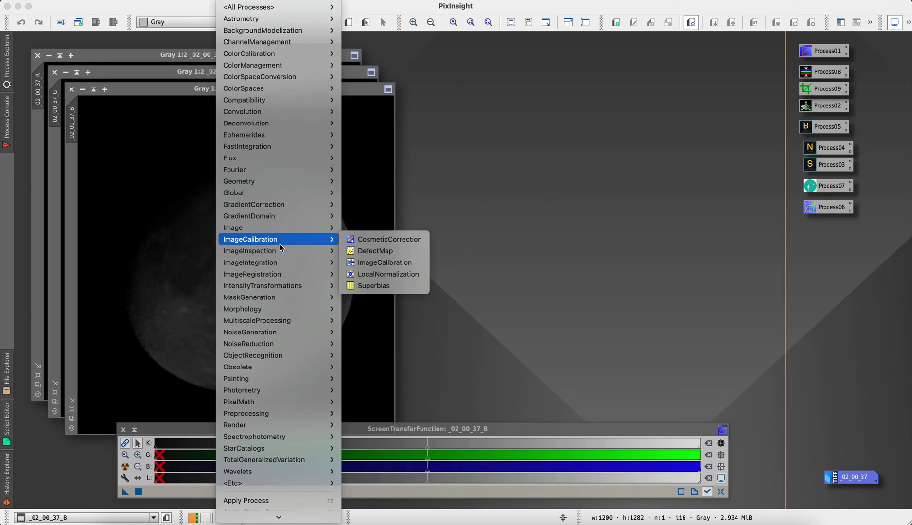
{"action": "left_click", "coordinate": [379, 263]}
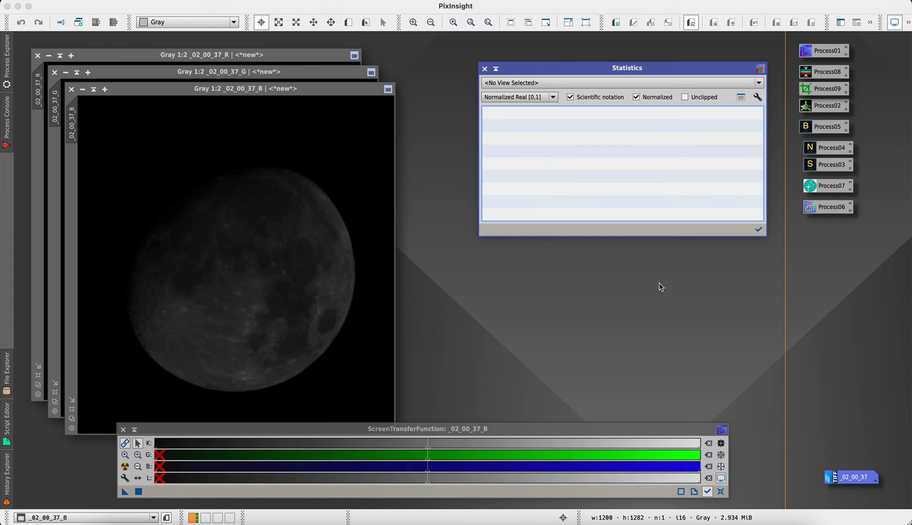
{"action": "left_click", "coordinate": [530, 83]}
{"action": "left_click", "coordinate": [528, 97]}
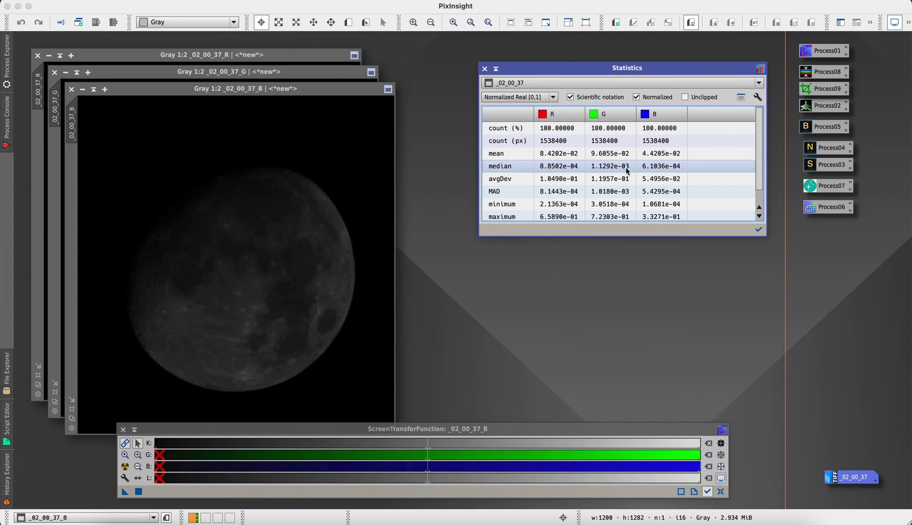
{"action": "left_click", "coordinate": [520, 168]}
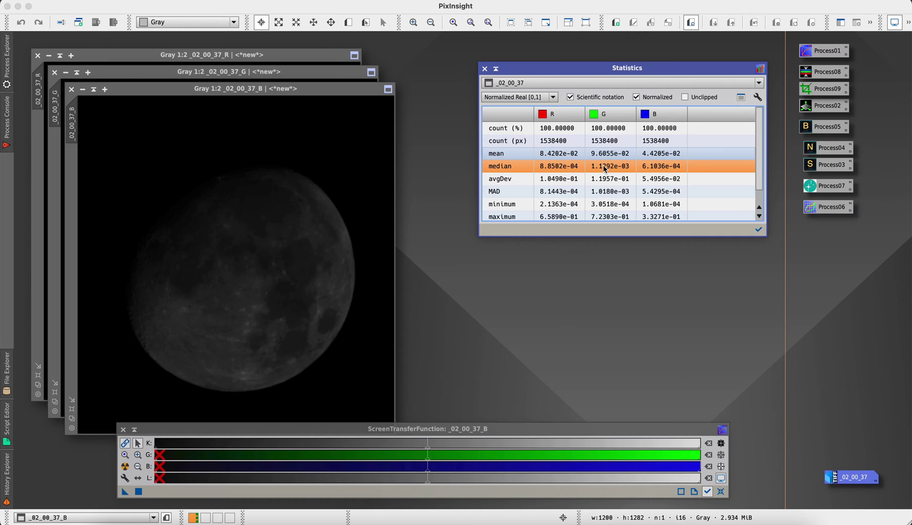
{"action": "left_click", "coordinate": [524, 155]}
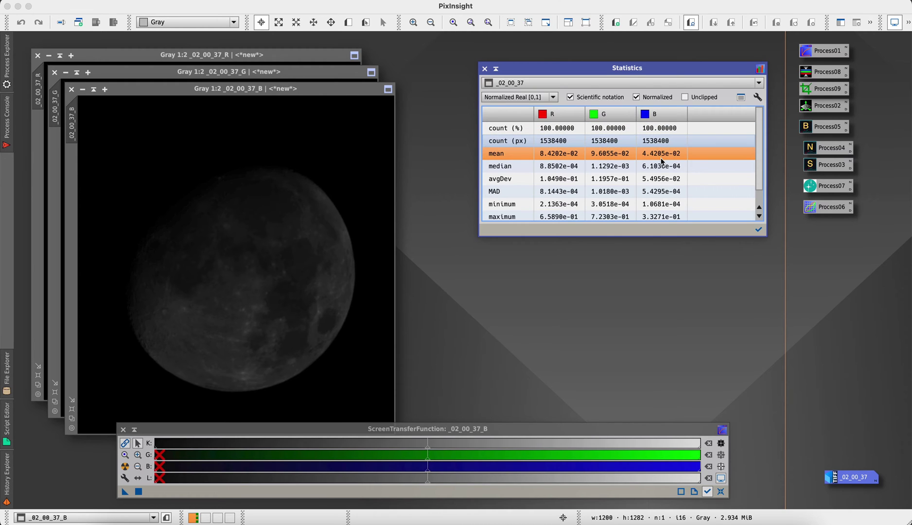
Compare the brightness of the B, G and R channel images against the mean and median rows, and close Statistics
{"action": "left_click_drag", "start_coordinate": [249, 95], "coordinate": [305, 113]}
{"action": "left_click", "coordinate": [229, 75]}
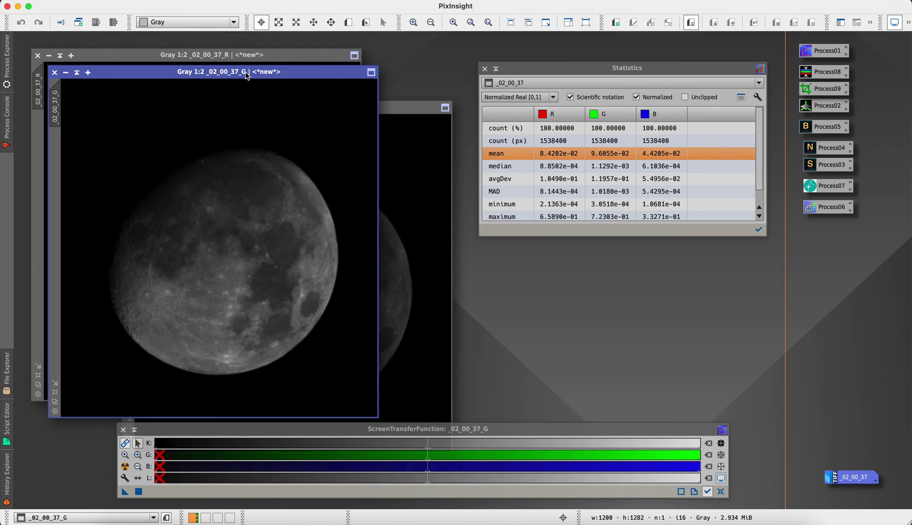
{"action": "left_click", "coordinate": [233, 56]}
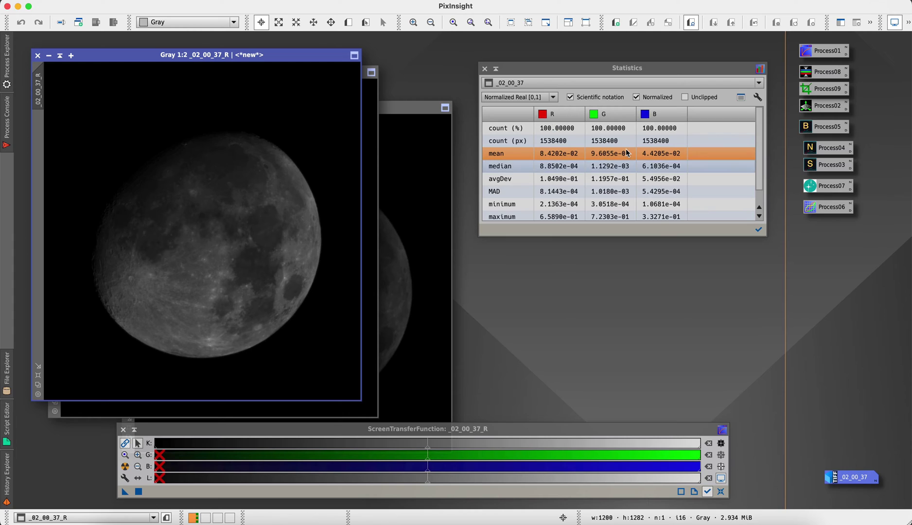
{"action": "left_click", "coordinate": [434, 174]}
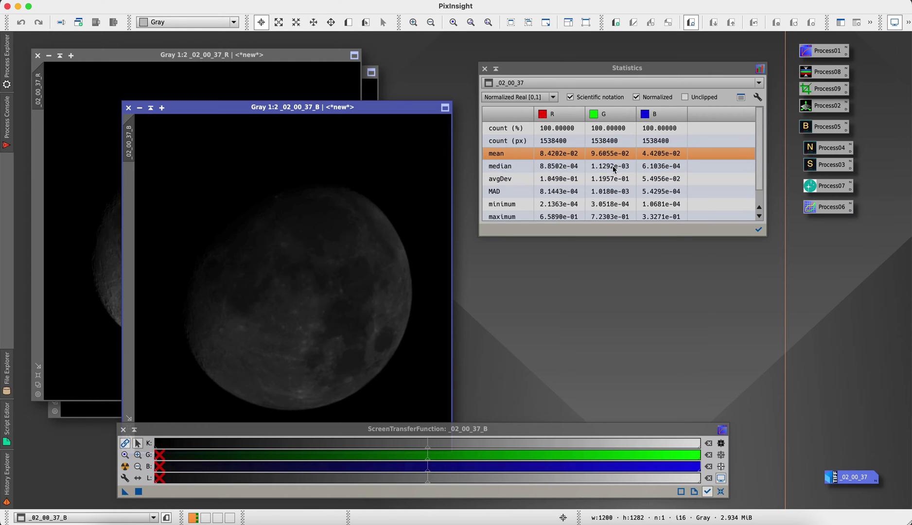
{"action": "left_click", "coordinate": [370, 90]}
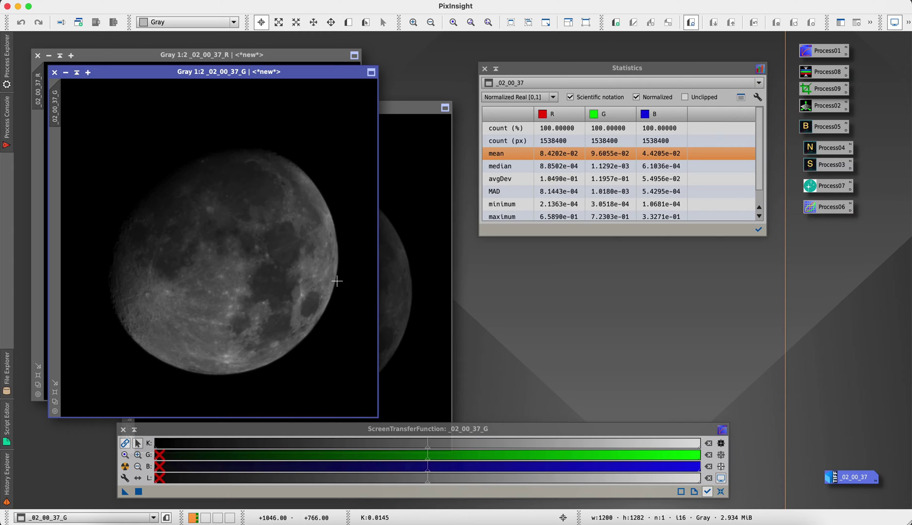
{"action": "left_click", "coordinate": [611, 169]}
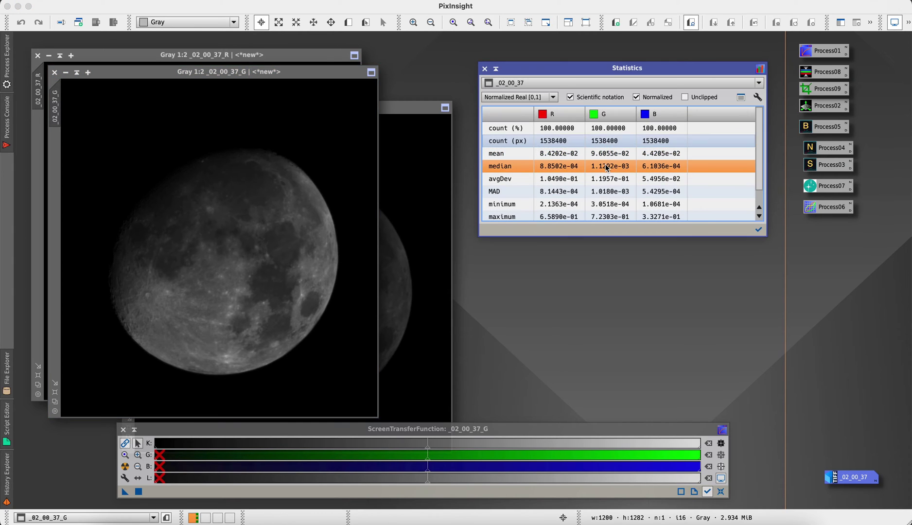
{"action": "left_click", "coordinate": [485, 69]}
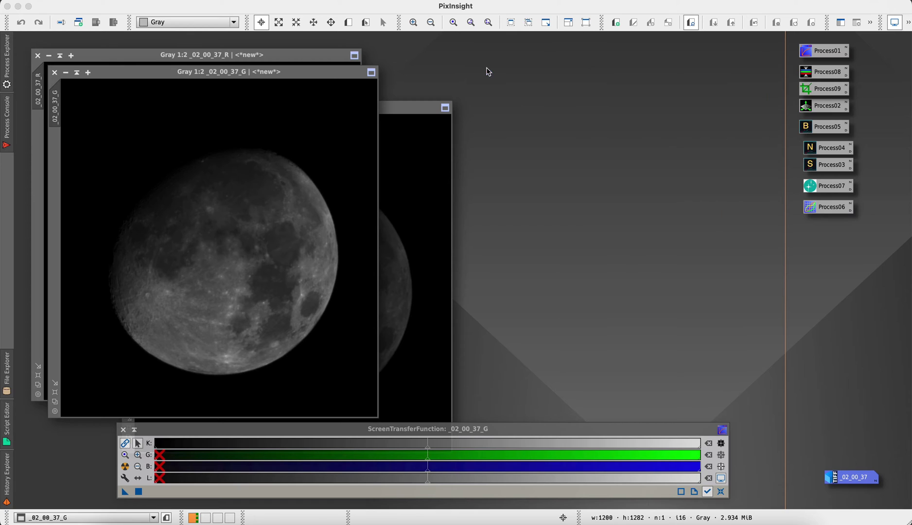
Minimize the green channel image, move its icon clear of the other images, and set _02_00_37_G as the LinearFit reference image
{"action": "left_click", "coordinate": [65, 73]}
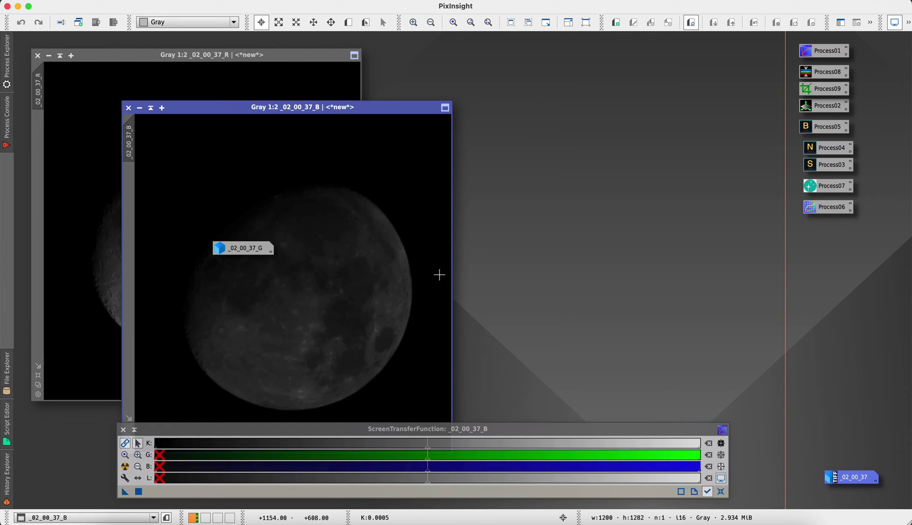
{"action": "left_click_drag", "start_coordinate": [233, 248], "coordinate": [813, 379]}
{"action": "left_click", "coordinate": [283, 3]}
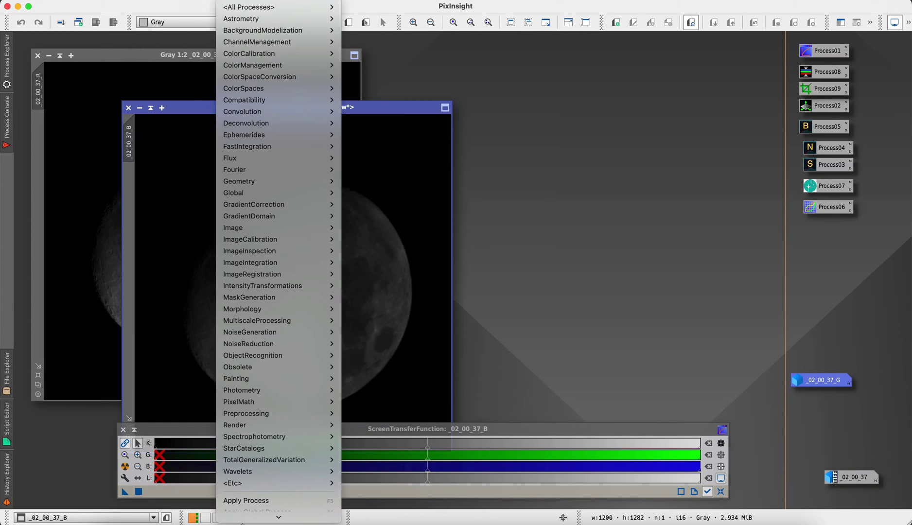
{"action": "mouse_move", "coordinate": [283, 7]}
{"action": "scroll", "coordinate": [411, 436], "scroll_direction": "down", "scroll_amount": 10}
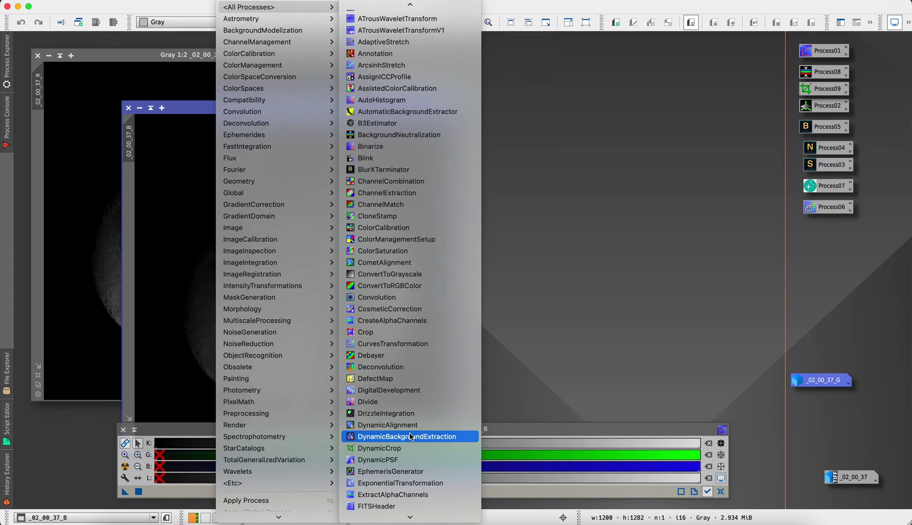
{"action": "scroll", "coordinate": [411, 436], "scroll_direction": "down", "scroll_amount": 10}
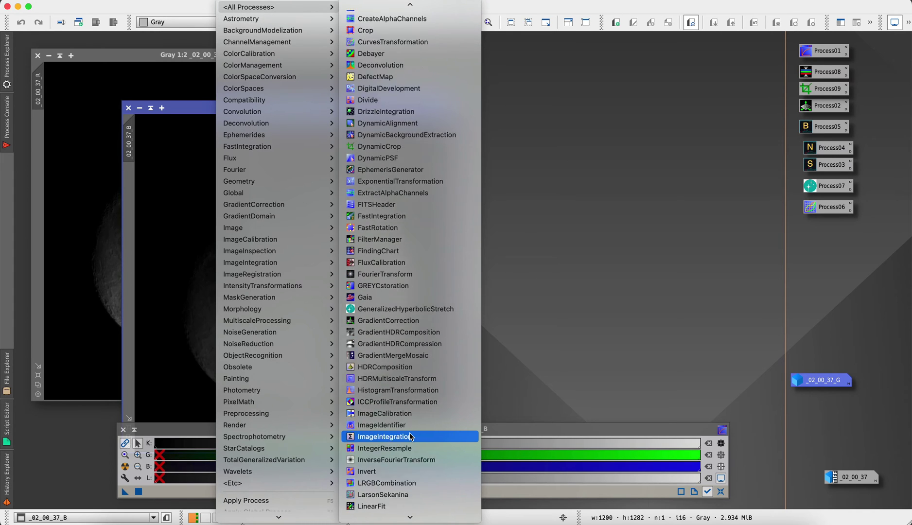
{"action": "left_click", "coordinate": [368, 414]}
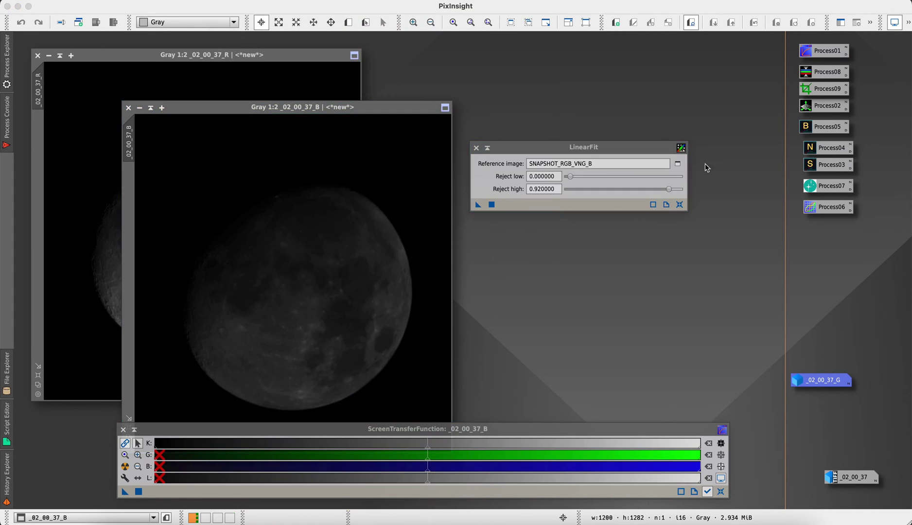
{"action": "left_click", "coordinate": [421, 245]}
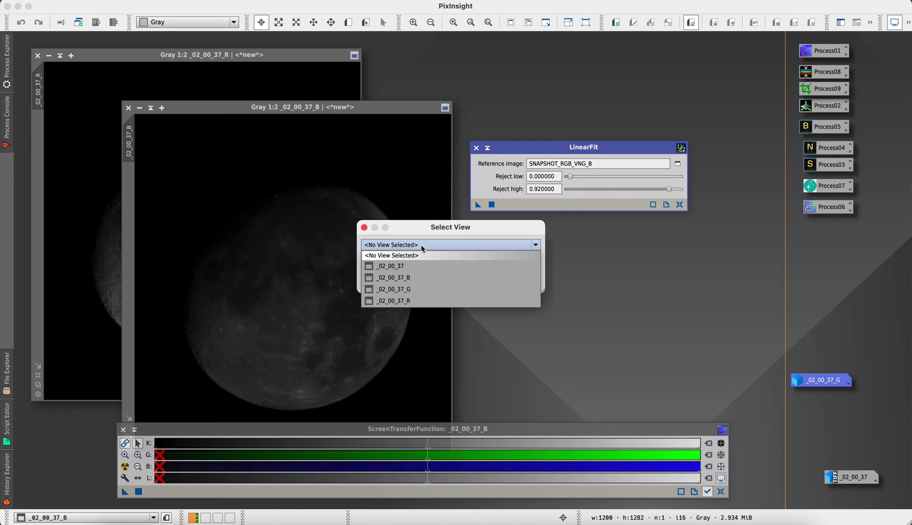
{"action": "left_click", "coordinate": [406, 290]}
{"action": "left_click", "coordinate": [463, 283]}
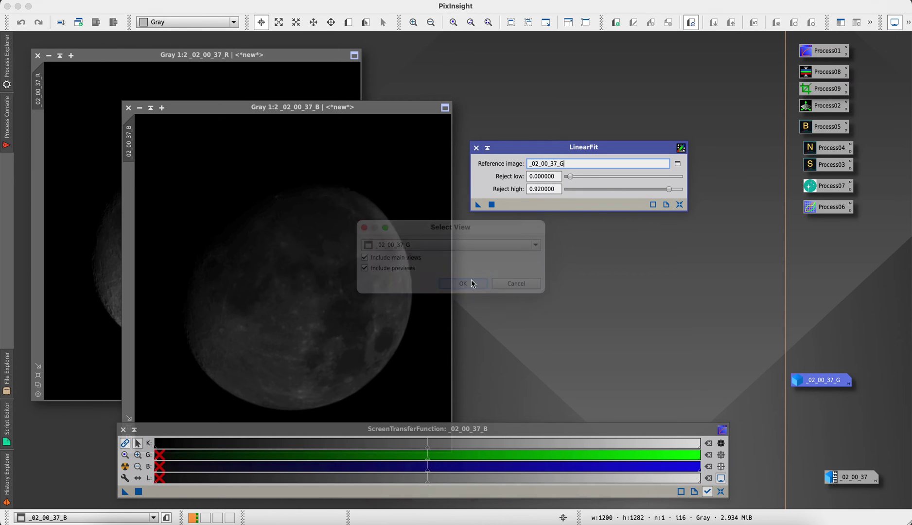
Apply LinearFit with the green reference to the _02_00_37_B and _02_00_37_R channel images, and close LinearFit
{"action": "left_click_drag", "start_coordinate": [477, 206], "coordinate": [263, 219]}
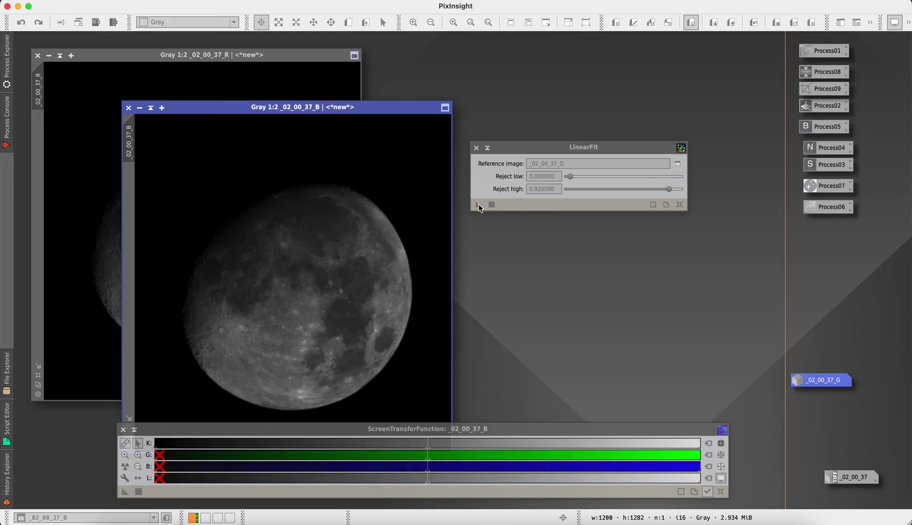
{"action": "left_click", "coordinate": [283, 83]}
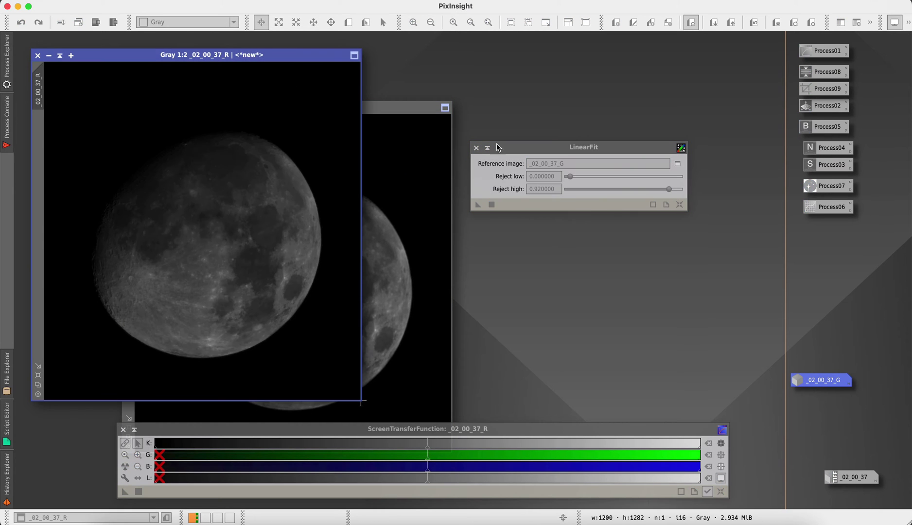
{"action": "left_click", "coordinate": [476, 147]}
Open ChannelCombination in RGB color space and set _02_00_37_R as the red channel's source image
{"action": "left_click", "coordinate": [265, 0]}
{"action": "mouse_move", "coordinate": [236, 0]}
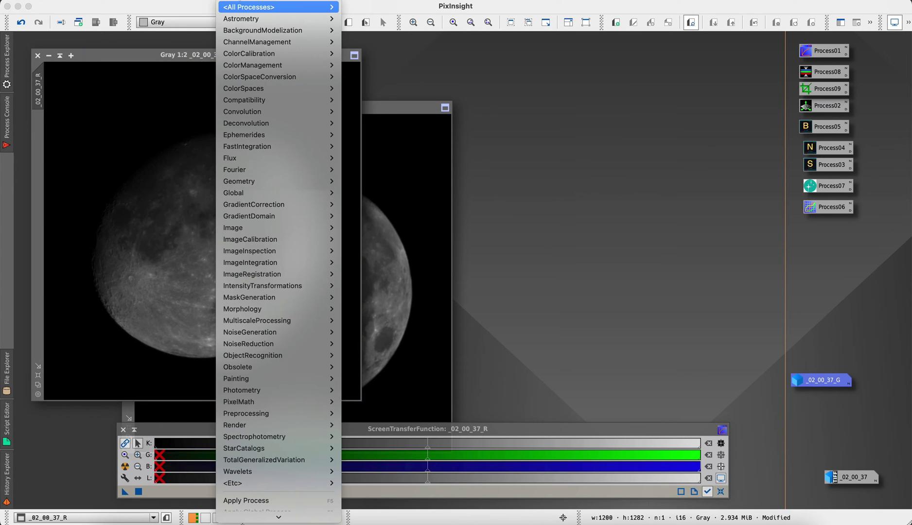
{"action": "mouse_move", "coordinate": [274, 7]}
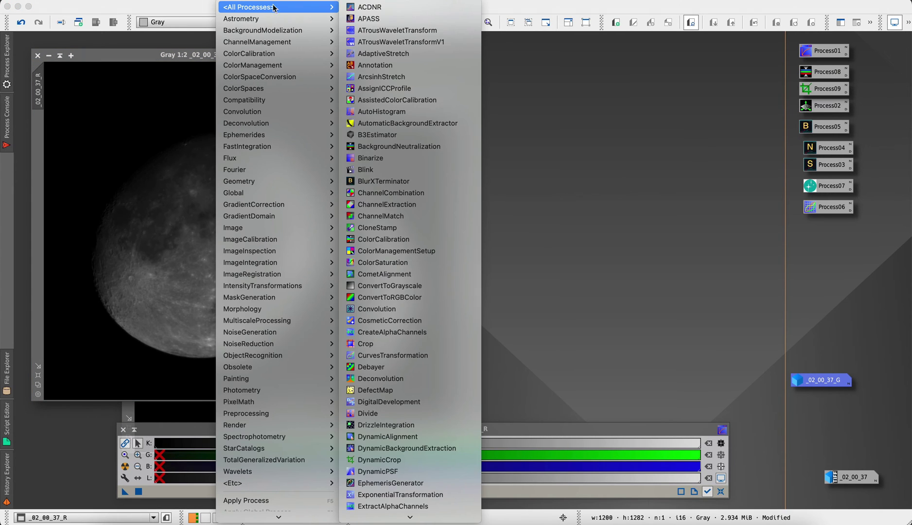
{"action": "left_click", "coordinate": [403, 193]}
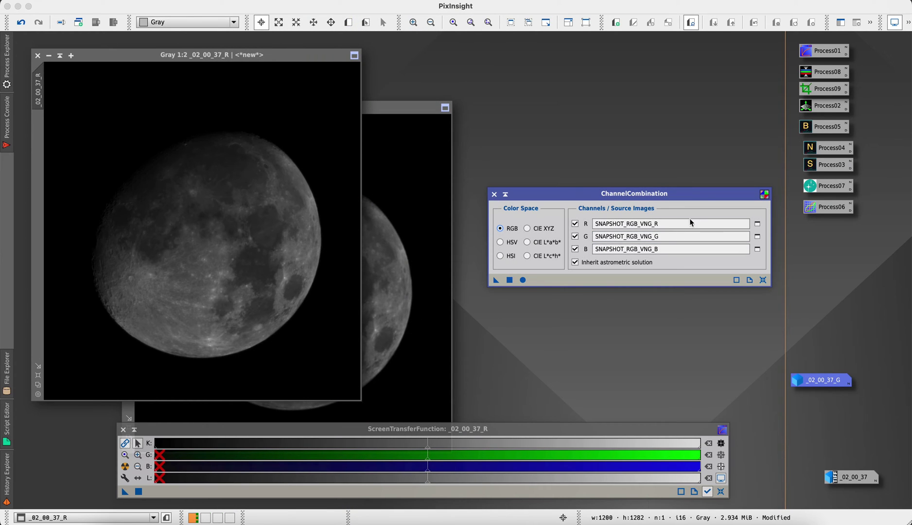
{"action": "left_click", "coordinate": [760, 224]}
{"action": "left_click", "coordinate": [457, 254]}
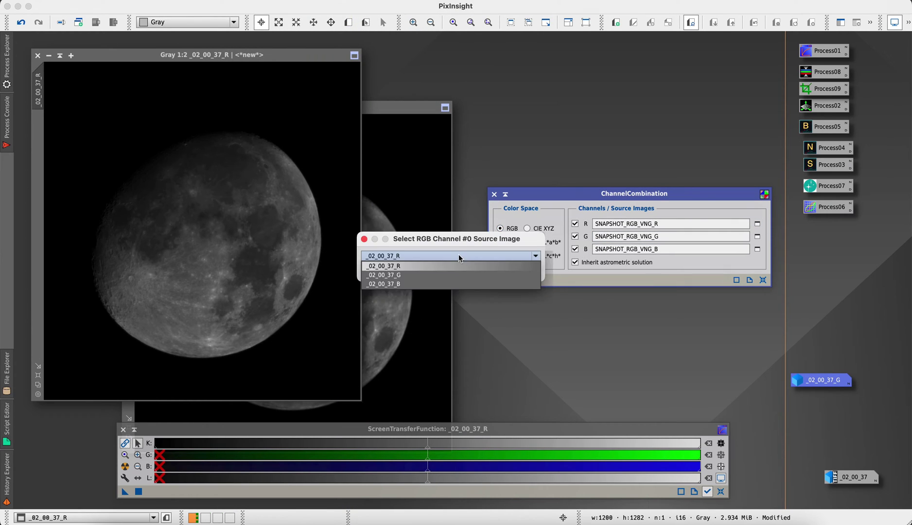
{"action": "left_click", "coordinate": [443, 261]}
{"action": "left_click", "coordinate": [459, 272]}
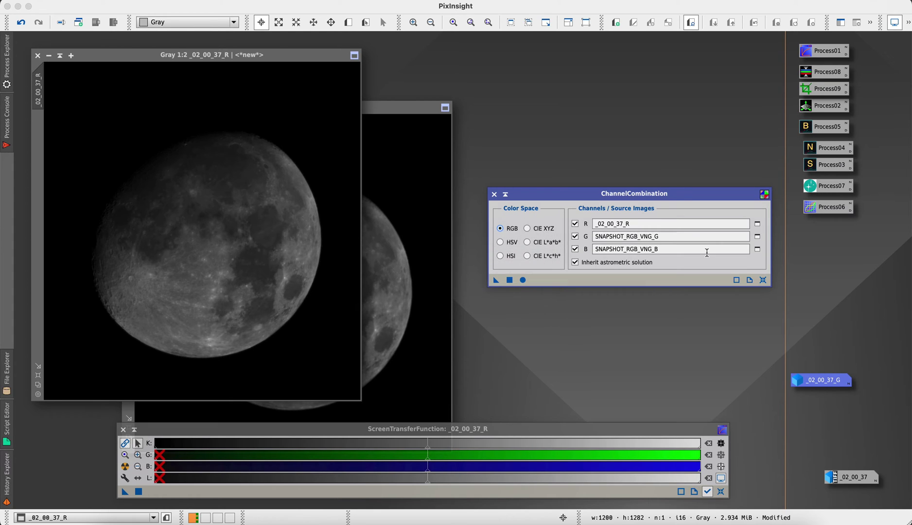
Set _02_00_37_G and _02_00_37_B as the green and blue sources and combine the channels into a new RGB image
{"action": "left_click", "coordinate": [757, 237]}
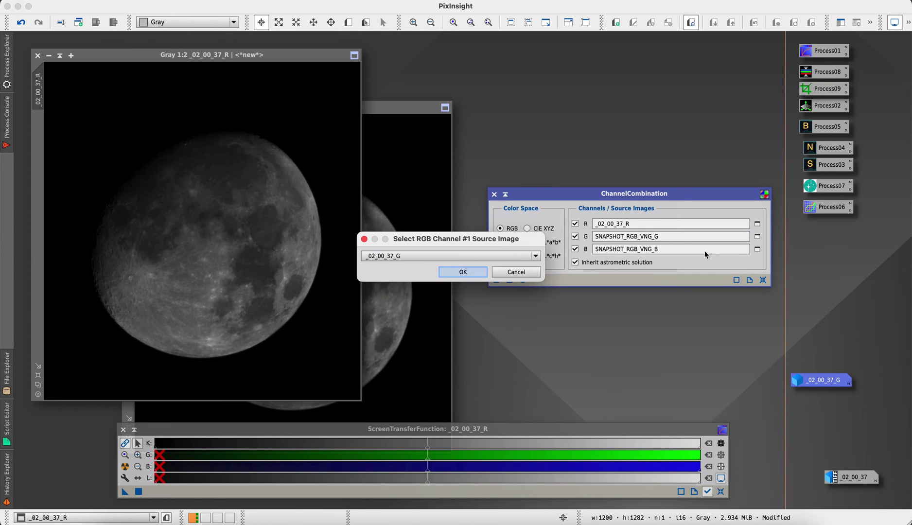
{"action": "left_click", "coordinate": [457, 274]}
{"action": "left_click", "coordinate": [761, 249]}
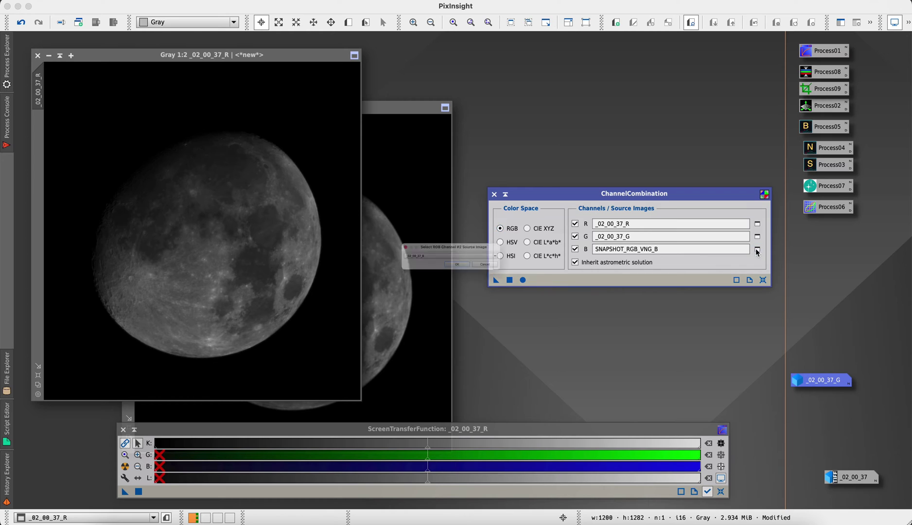
{"action": "left_click", "coordinate": [459, 272]}
{"action": "left_click", "coordinate": [523, 280]}
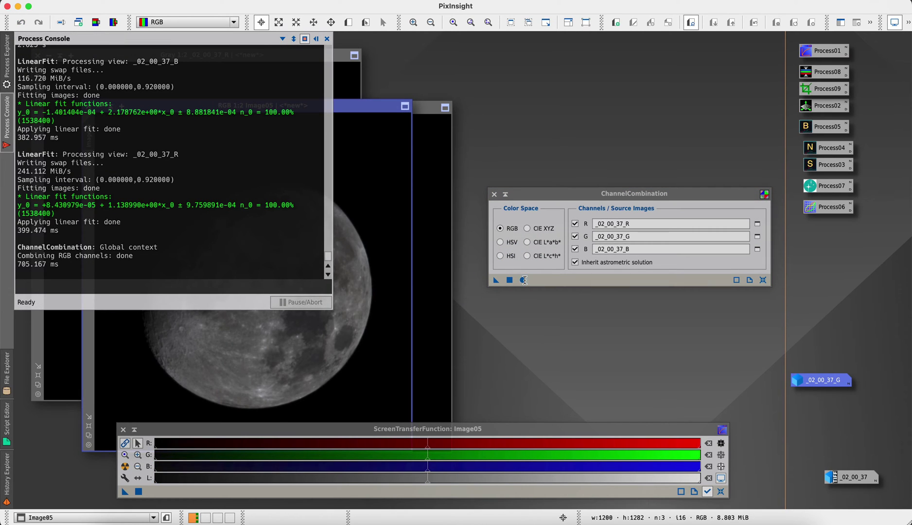
{"action": "left_click", "coordinate": [316, 38]}
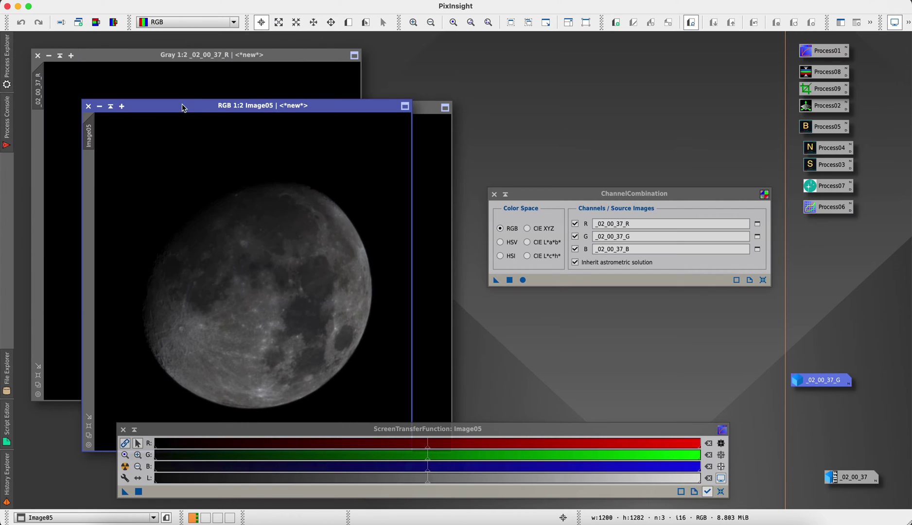
Move the combined RGB image aside and close the red and blue channel images without saving
{"action": "left_click_drag", "start_coordinate": [184, 108], "coordinate": [469, 156]}
{"action": "left_click", "coordinate": [37, 56]}
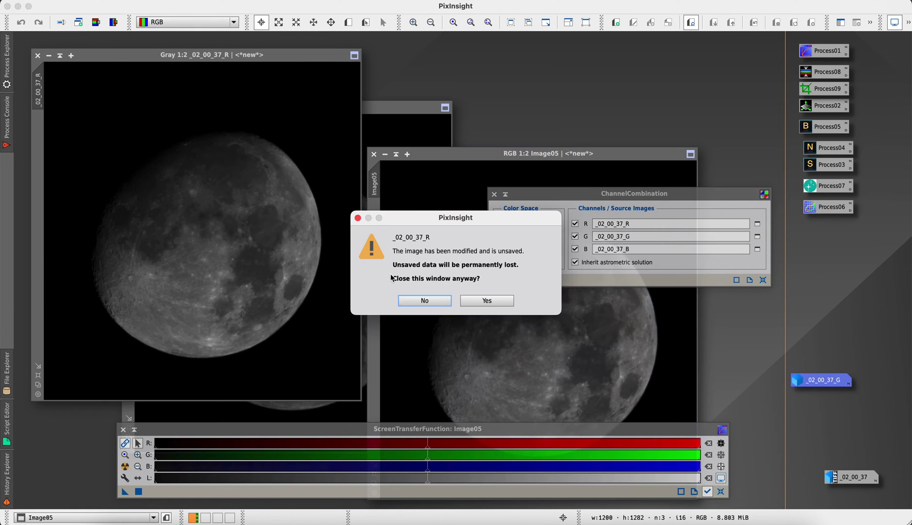
{"action": "left_click", "coordinate": [484, 300]}
{"action": "left_click", "coordinate": [122, 107]}
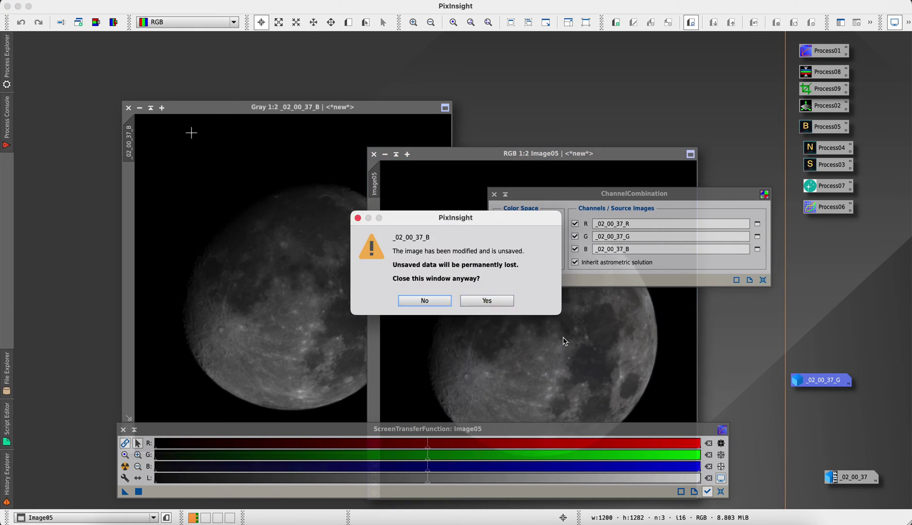
{"action": "left_click", "coordinate": [489, 300]}
Restore and close the original _02_00_37 and the green channel image without saving, and clear ChannelCombination away from the combined image
{"action": "double_click", "coordinate": [832, 479]}
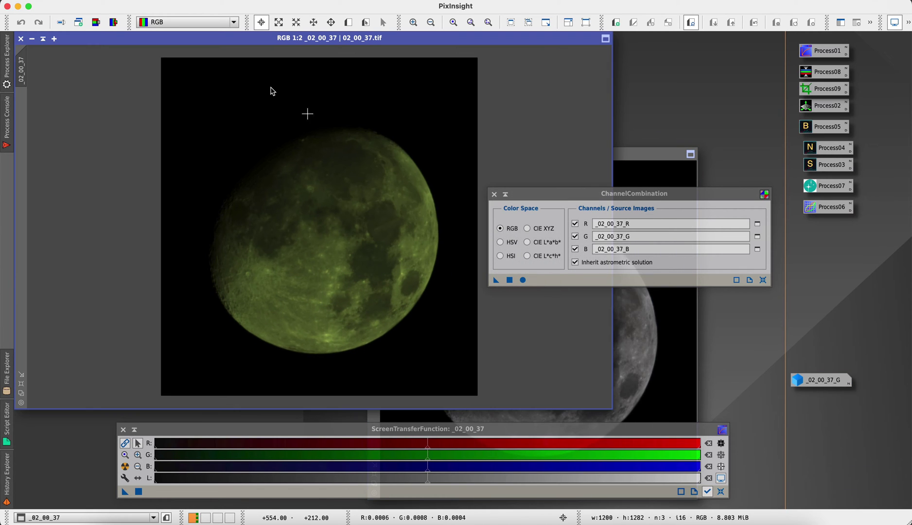
{"action": "left_click", "coordinate": [20, 39]}
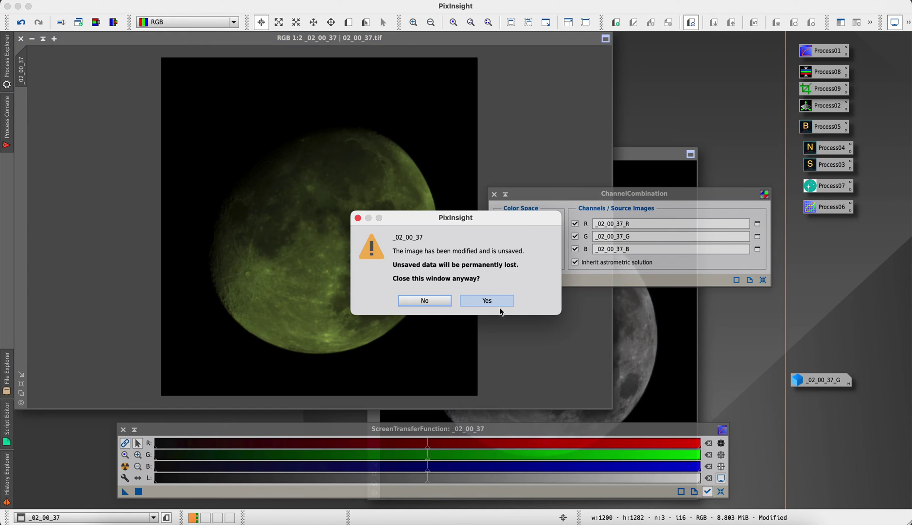
{"action": "left_click", "coordinate": [499, 305]}
{"action": "double_click", "coordinate": [810, 382]}
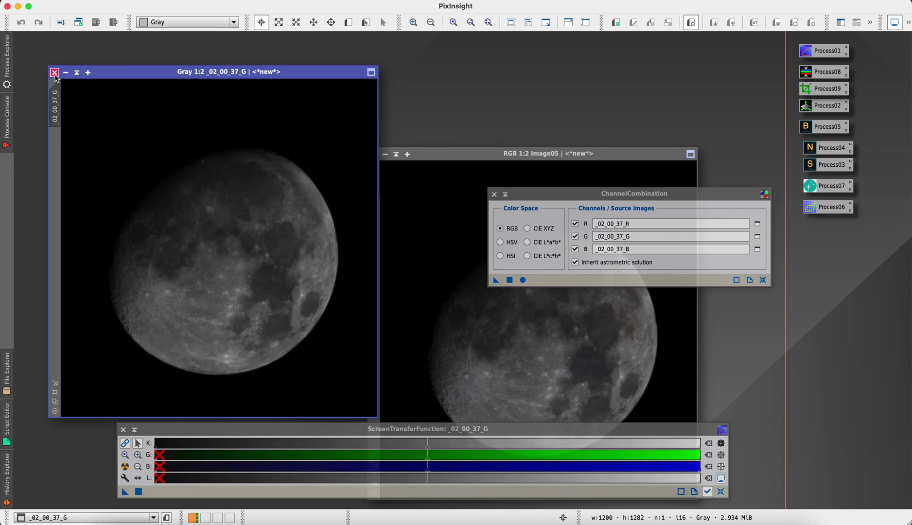
{"action": "left_click", "coordinate": [57, 71]}
{"action": "left_click_drag", "start_coordinate": [438, 160], "coordinate": [156, 66]}
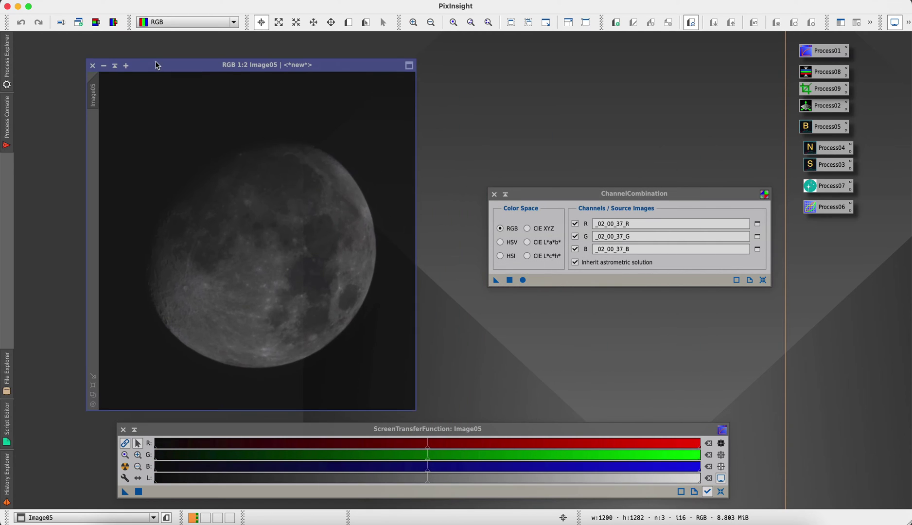
{"action": "left_click", "coordinate": [492, 195]}
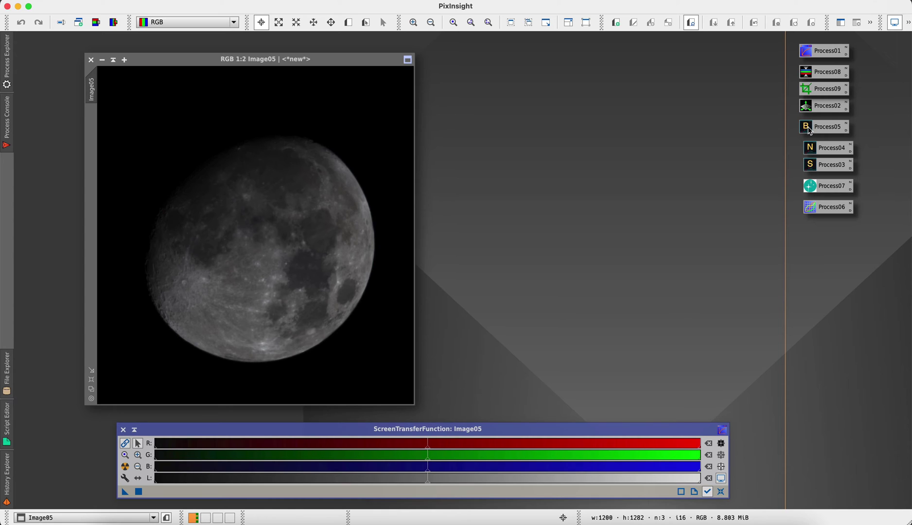
Apply the saved BlurXTerminator process (Process05) to the combined moon image and compare the crater detail before and after
{"action": "left_click_drag", "start_coordinate": [809, 132], "coordinate": [228, 279]}
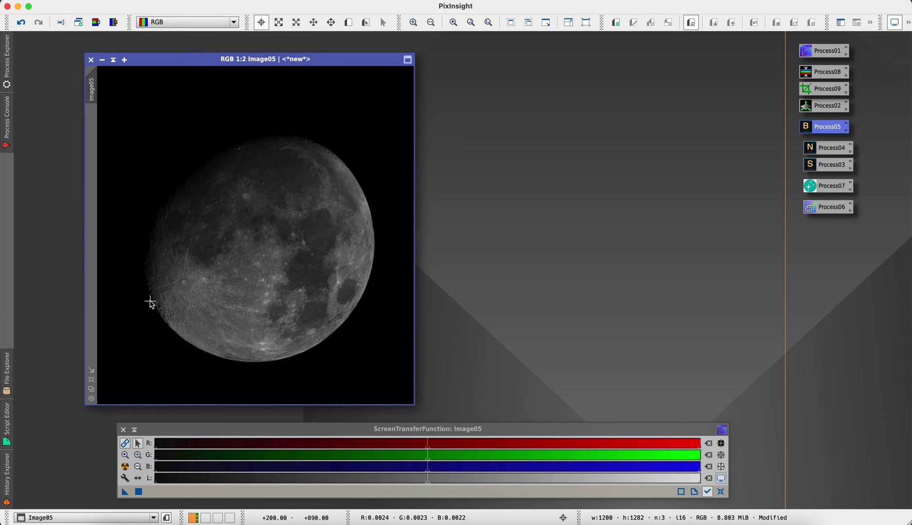
{"action": "scroll", "coordinate": [151, 302], "scroll_direction": "up", "scroll_amount": 3}
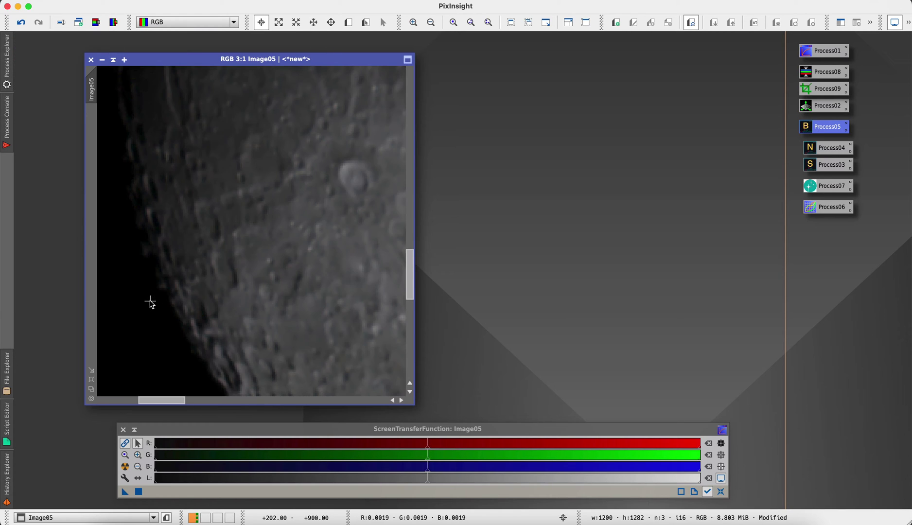
{"action": "left_click", "coordinate": [22, 22]}
{"action": "left_click", "coordinate": [38, 22]}
{"action": "scroll", "coordinate": [262, 222], "scroll_direction": "down", "scroll_amount": 3}
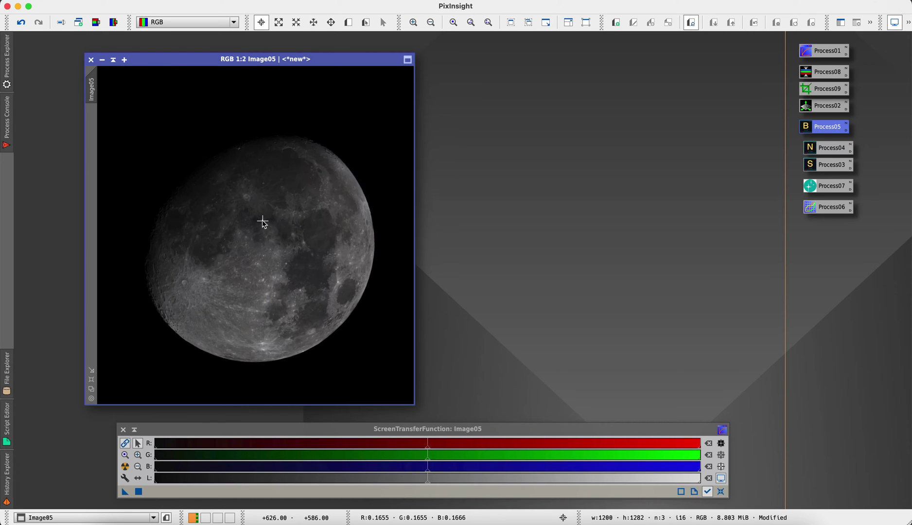
Open CurvesTransformation with a real-time preview and raise the saturation curve with three points, including 0.450 to 0.595 and 0.147 to 0.258
{"action": "double_click", "coordinate": [811, 211]}
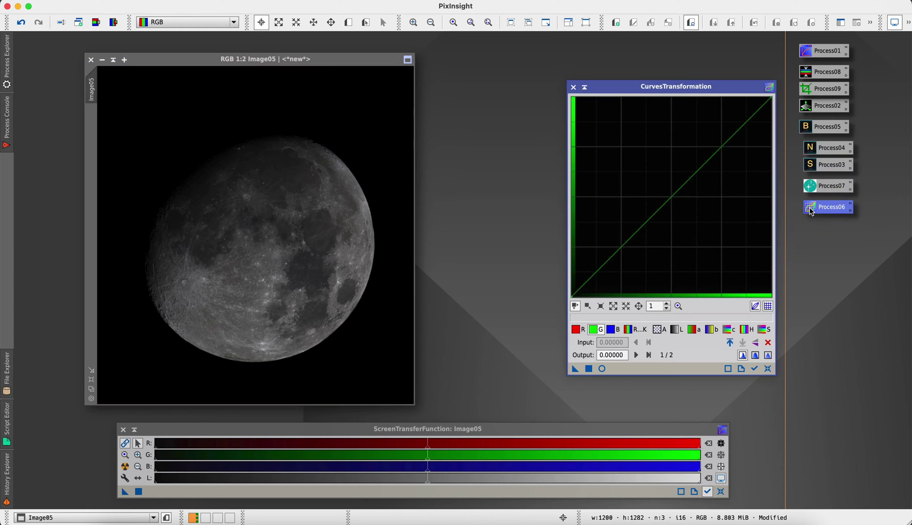
{"action": "left_click", "coordinate": [588, 368]}
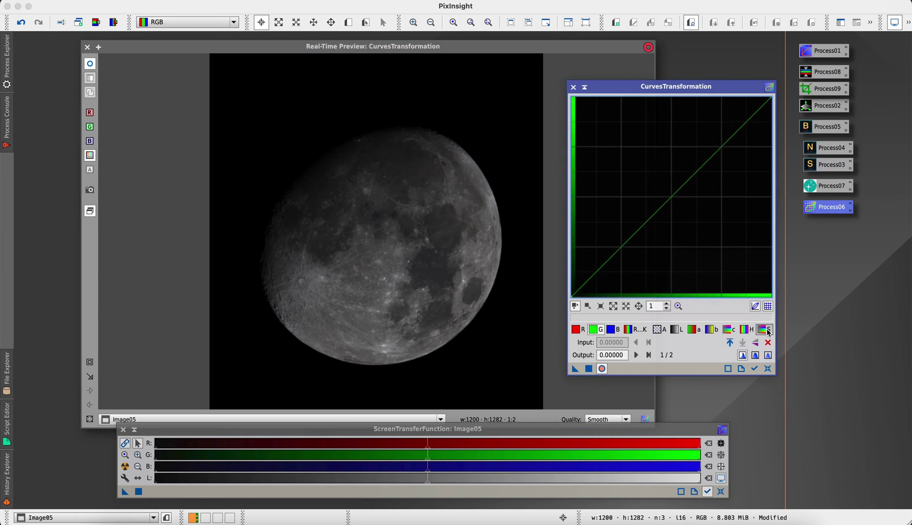
{"action": "left_click", "coordinate": [763, 330]}
{"action": "left_click_drag", "start_coordinate": [716, 153], "coordinate": [719, 140]}
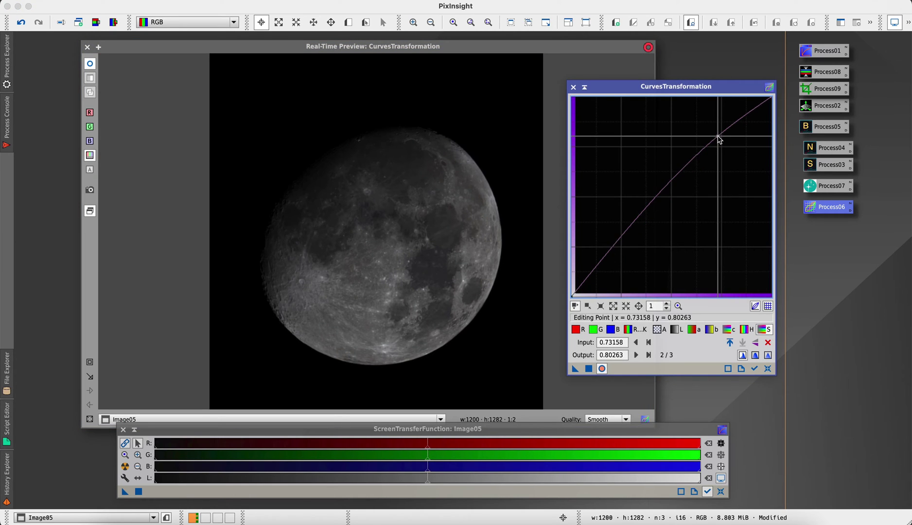
{"action": "left_click_drag", "start_coordinate": [671, 172], "coordinate": [662, 181]}
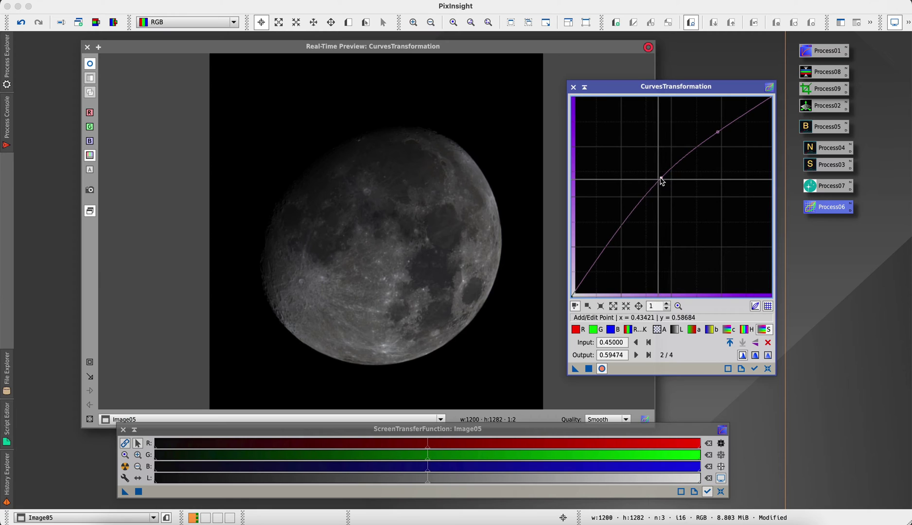
{"action": "left_click_drag", "start_coordinate": [612, 237], "coordinate": [600, 246]}
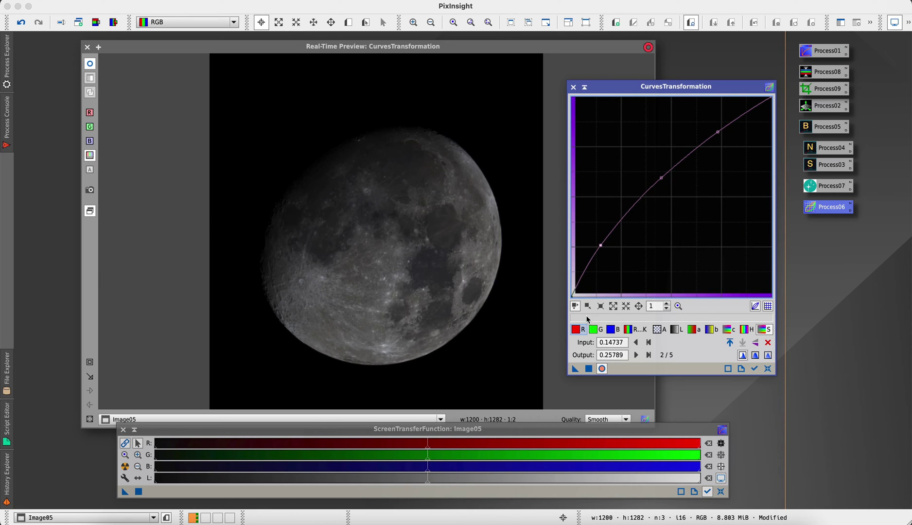
Raise the red, green and blue curves slightly, with blue at 0.647 to 0.705, apply the curves to the image and reset them
{"action": "left_click", "coordinate": [576, 330]}
{"action": "left_click_drag", "start_coordinate": [719, 149], "coordinate": [701, 156]}
{"action": "left_click", "coordinate": [593, 330]}
{"action": "left_click", "coordinate": [614, 330]}
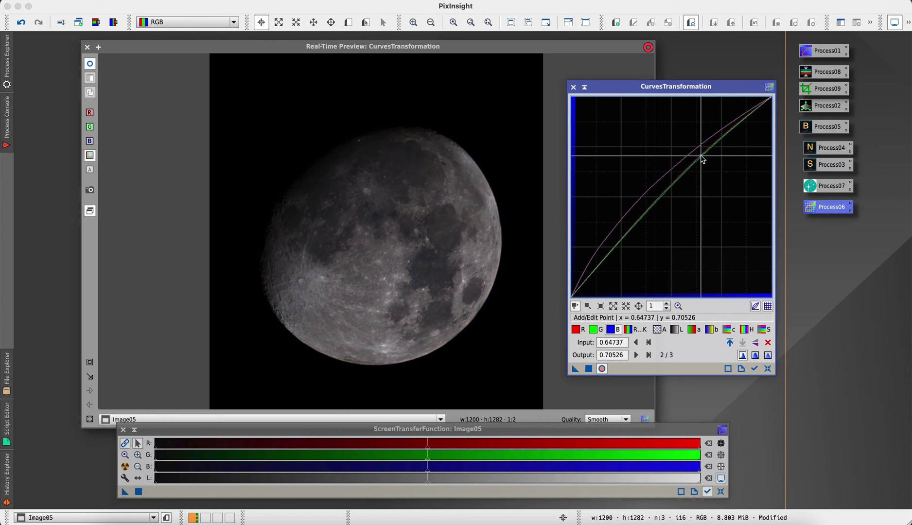
{"action": "left_click", "coordinate": [588, 369]}
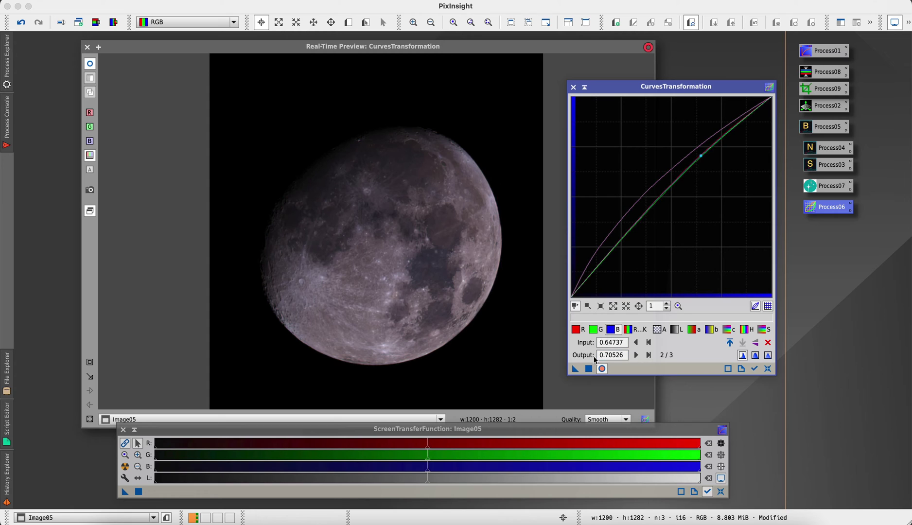
{"action": "left_click", "coordinate": [767, 369]}
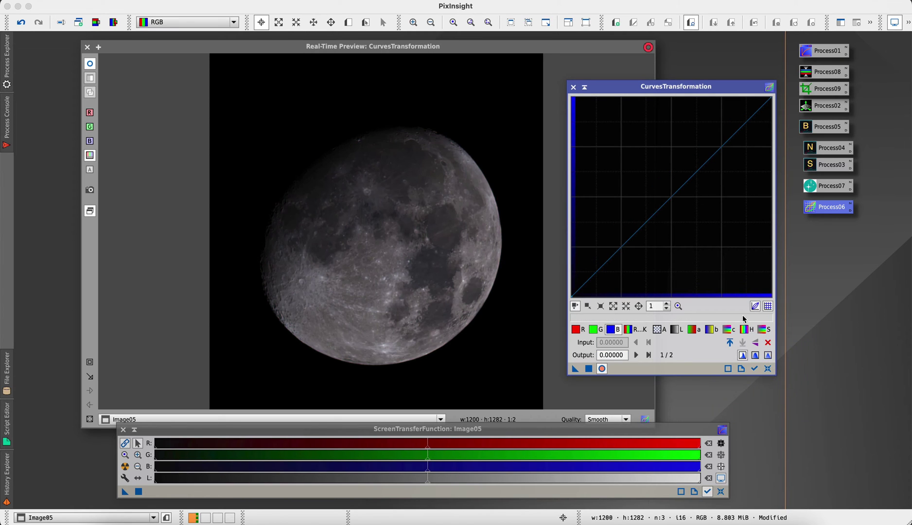
Raise the saturation curve again with three points, including 0.408 to 0.568 and 0.713 to 0.829, and compare the preview on and off
{"action": "left_click", "coordinate": [764, 329]}
{"action": "left_click_drag", "start_coordinate": [714, 148], "coordinate": [710, 142]}
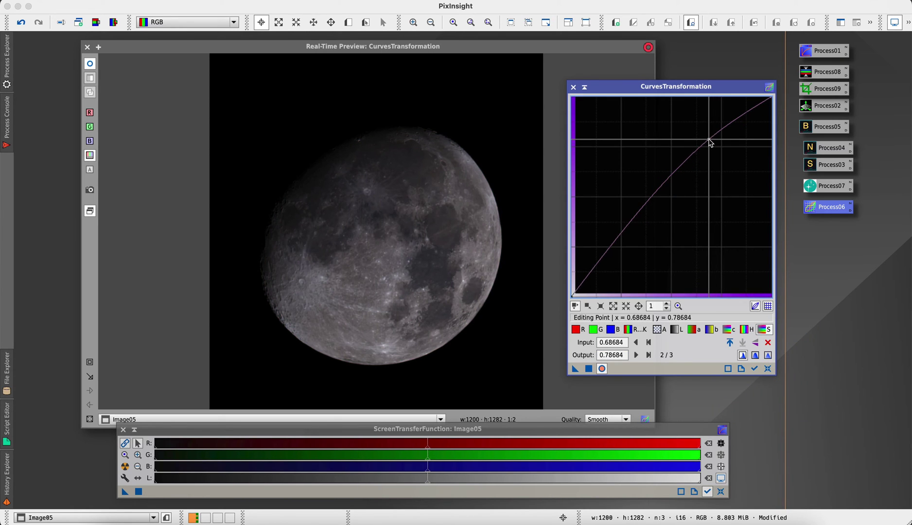
{"action": "left_click_drag", "start_coordinate": [665, 185], "coordinate": [653, 182]}
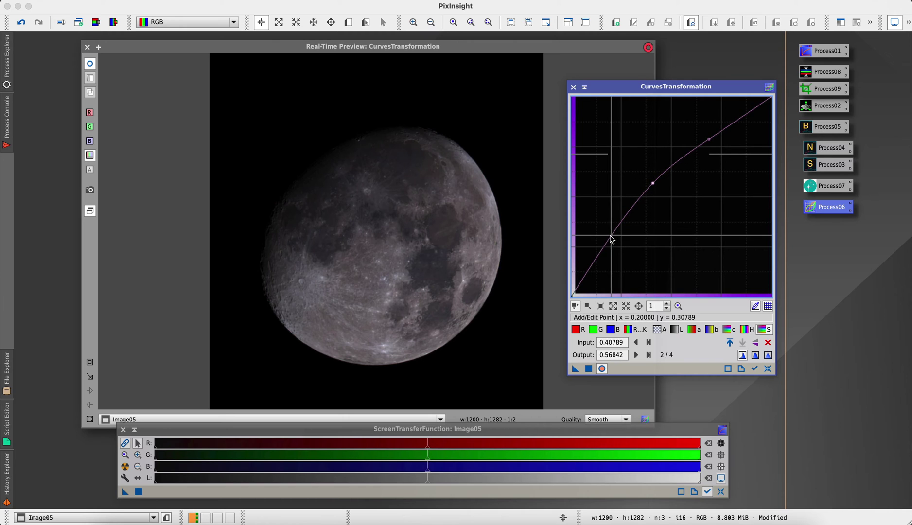
{"action": "left_click_drag", "start_coordinate": [611, 239], "coordinate": [602, 240]}
{"action": "mouse_move", "coordinate": [709, 140]}
{"action": "left_mouse_down"}
{"action": "mouse_move", "coordinate": [708, 149]}
{"action": "mouse_move", "coordinate": [715, 135]}
{"action": "left_mouse_up"}
{"action": "left_click", "coordinate": [602, 369]}
{"action": "left_click", "coordinate": [602, 369]}
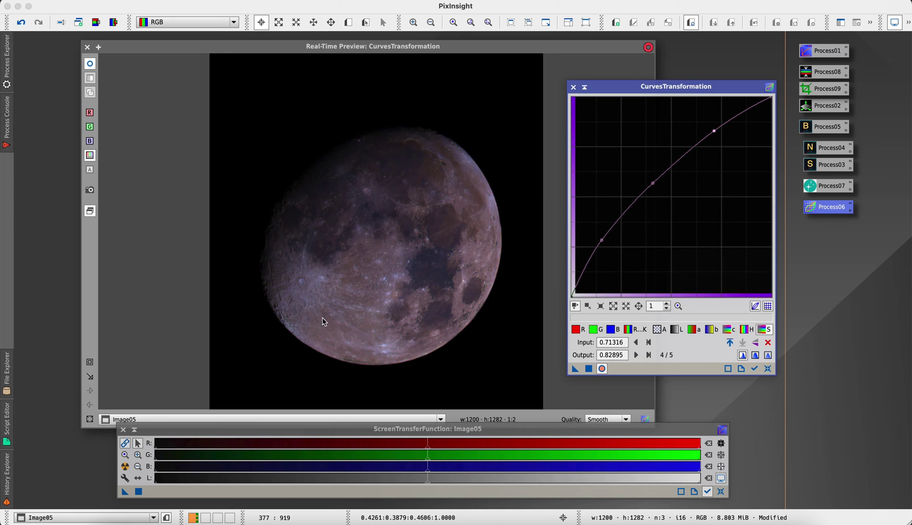
Apply the second saturation curve to the moon image, and reset and close CurvesTransformation along with its real-time preview
{"action": "left_click", "coordinate": [588, 371]}
{"action": "left_click", "coordinate": [767, 369]}
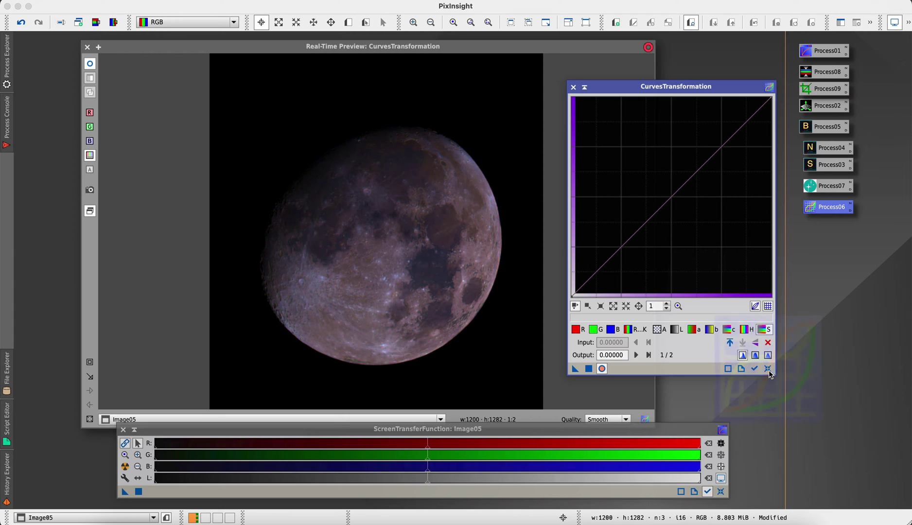
{"action": "left_click", "coordinate": [573, 87]}
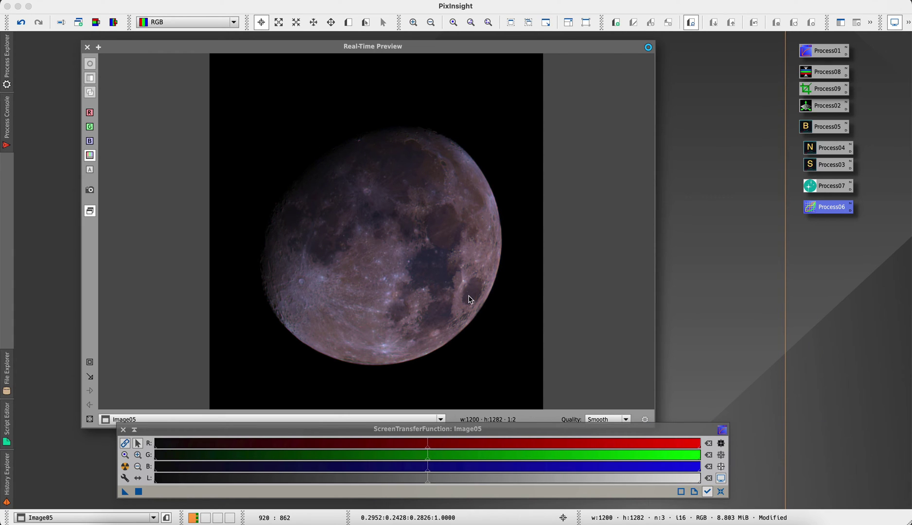
{"action": "left_click", "coordinate": [88, 47]}
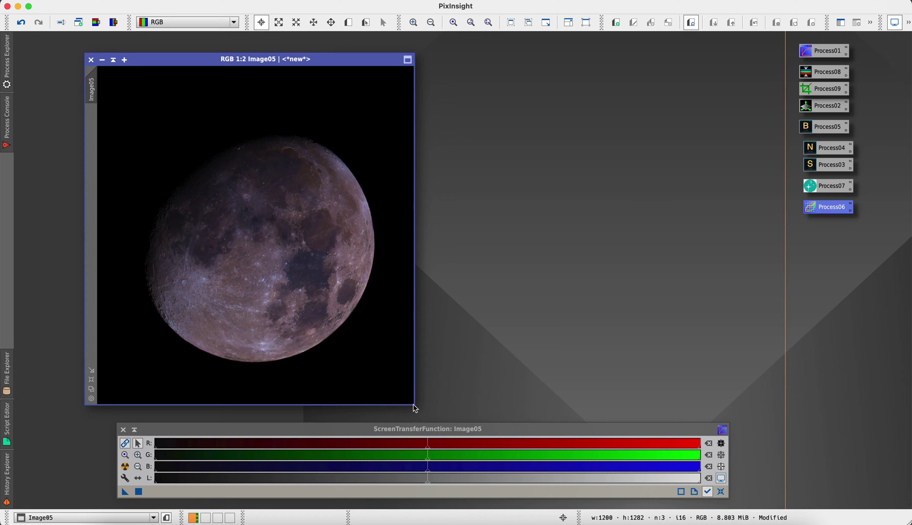
Enlarge the Image05 window and examine the moon's surface detail at 1:1
{"action": "left_click_drag", "start_coordinate": [414, 408], "coordinate": [517, 421]}
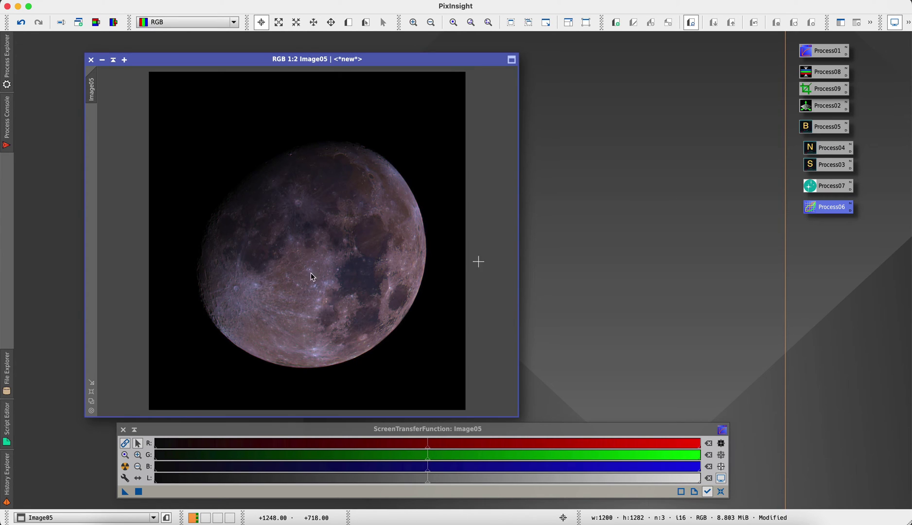
{"action": "scroll", "coordinate": [245, 292], "scroll_direction": "up", "scroll_amount": 2}
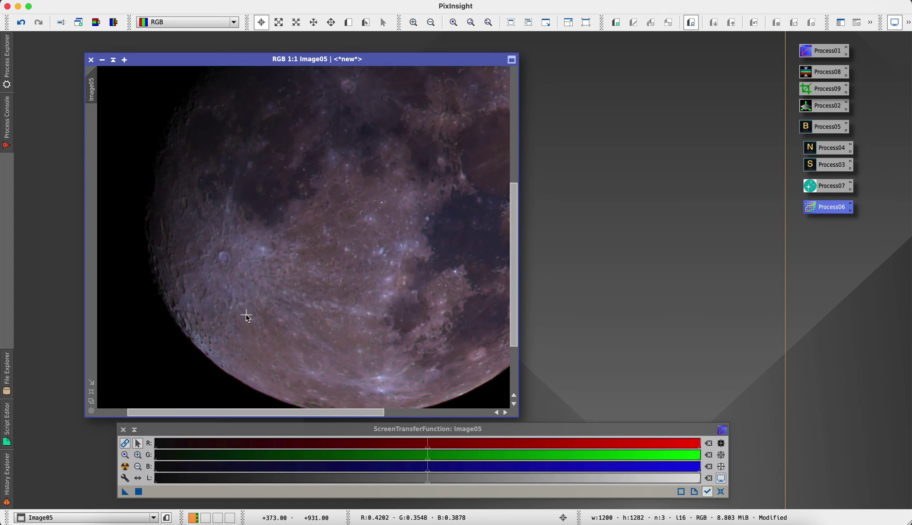
{"action": "scroll", "coordinate": [246, 311], "scroll_direction": "down", "scroll_amount": 1}
{"action": "left_click", "coordinate": [311, 0]}
{"action": "mouse_move", "coordinate": [260, 0]}
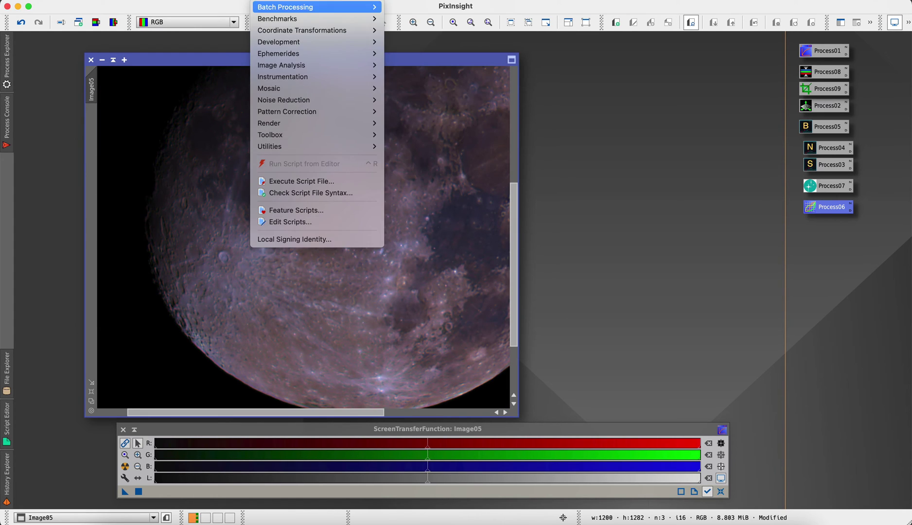
{"action": "left_click", "coordinate": [270, 0]}
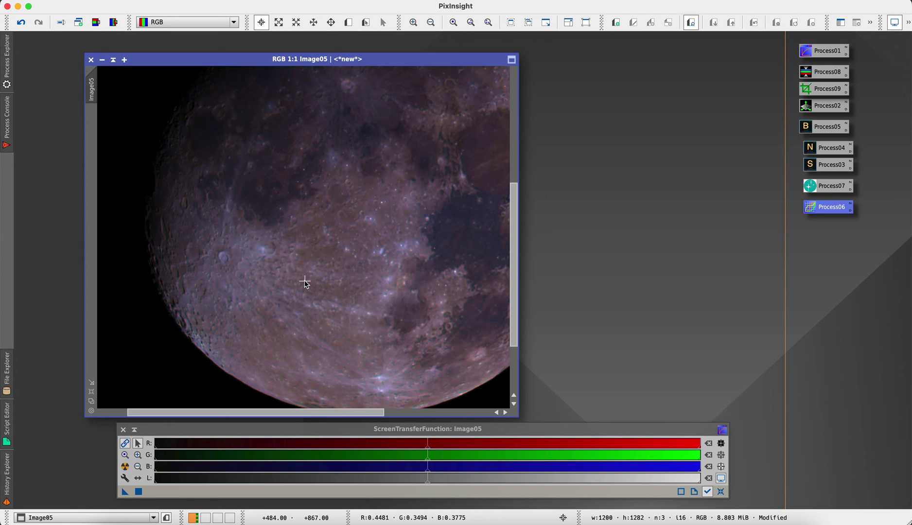
Save the moon image as a 16-bit uncompressed TIFF over Moon Demo.tif in the Demo folder, accepting the overwrite and TIFF options
{"action": "left_click", "coordinate": [89, 0]}
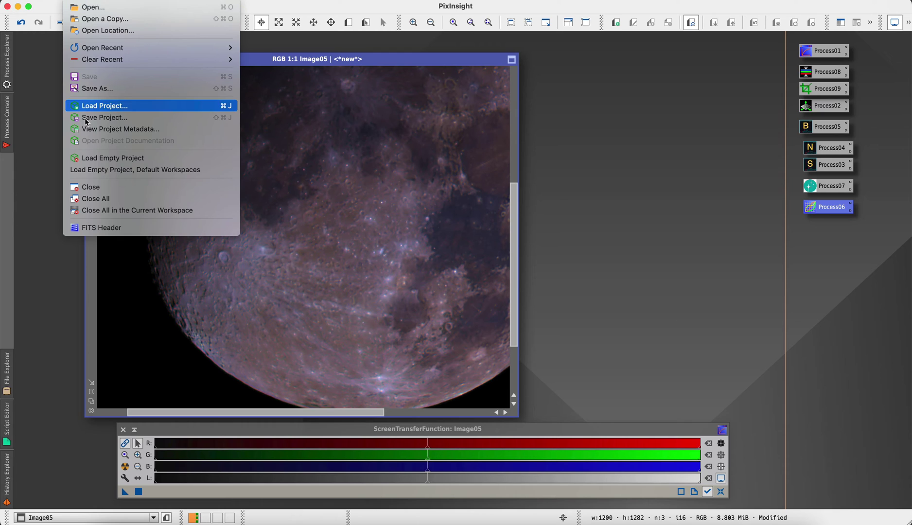
{"action": "left_click", "coordinate": [97, 88]}
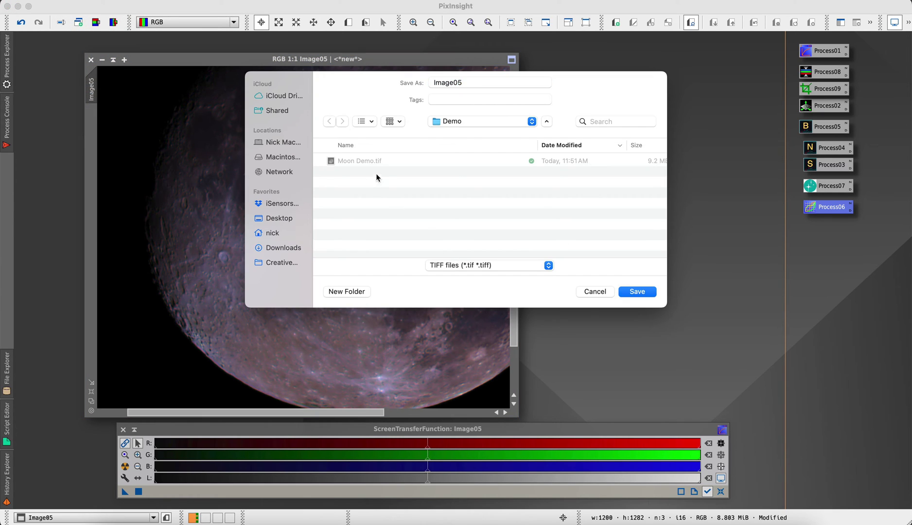
{"action": "left_click", "coordinate": [373, 162]}
{"action": "left_click", "coordinate": [635, 292]}
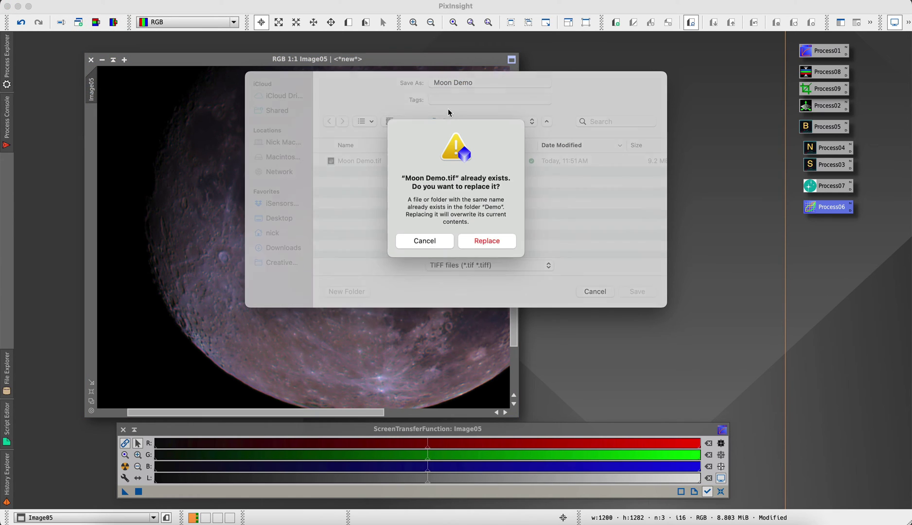
{"action": "left_click", "coordinate": [474, 243]}
{"action": "left_click", "coordinate": [484, 301]}
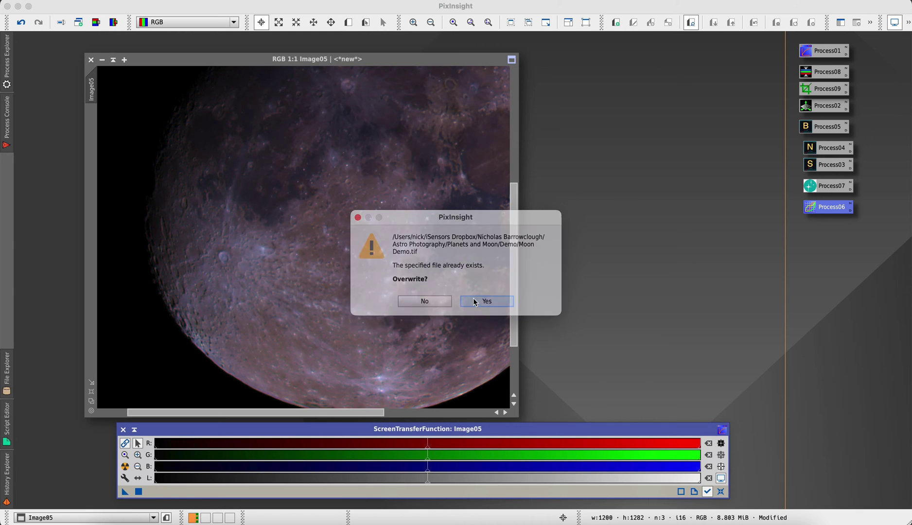
{"action": "left_click", "coordinate": [488, 447]}
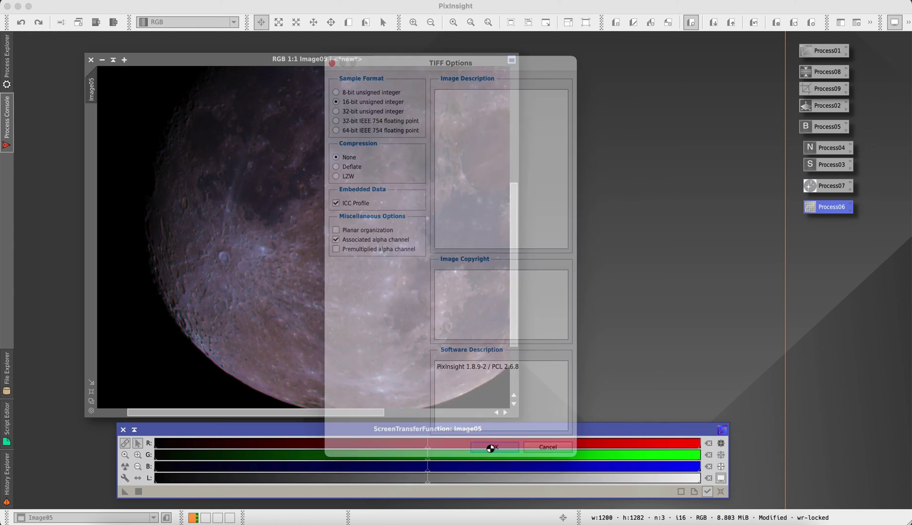
Find Moon Demo.tif in the Demo folder with Finder and open it in Adobe Photoshop 2024
{"action": "left_click", "coordinate": [113, 521]}
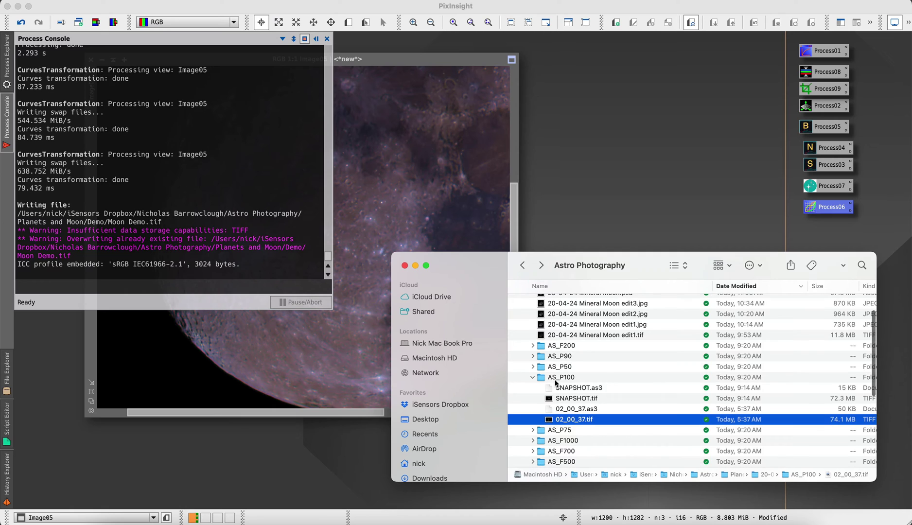
{"action": "scroll", "coordinate": [556, 383], "scroll_direction": "up", "scroll_amount": 5}
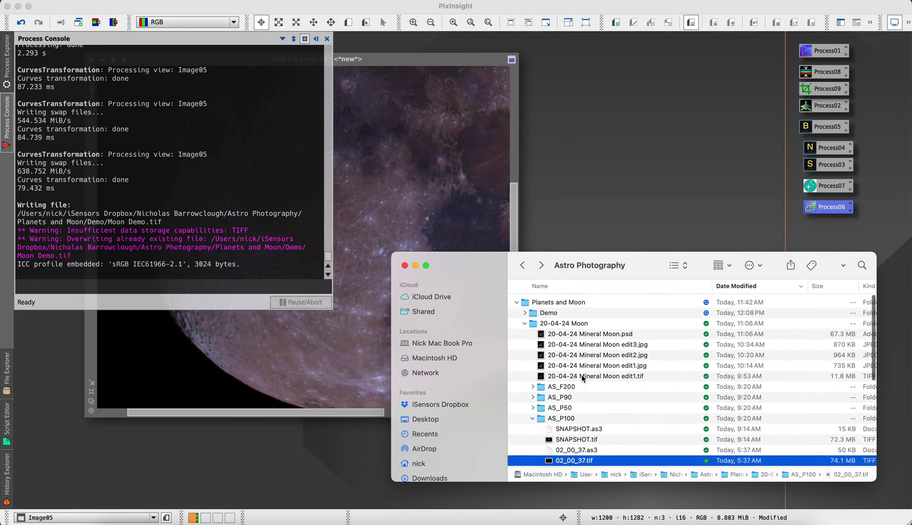
{"action": "double_click", "coordinate": [554, 319]}
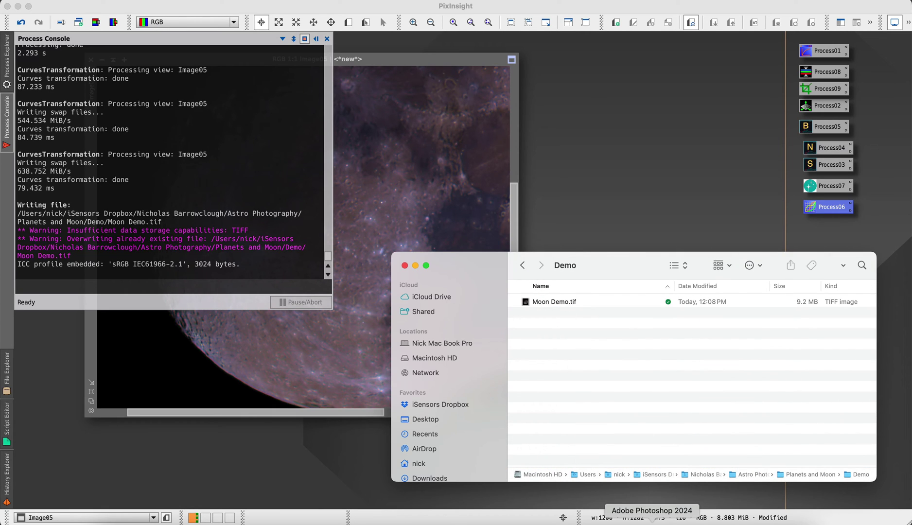
{"action": "double_click", "coordinate": [554, 302]}
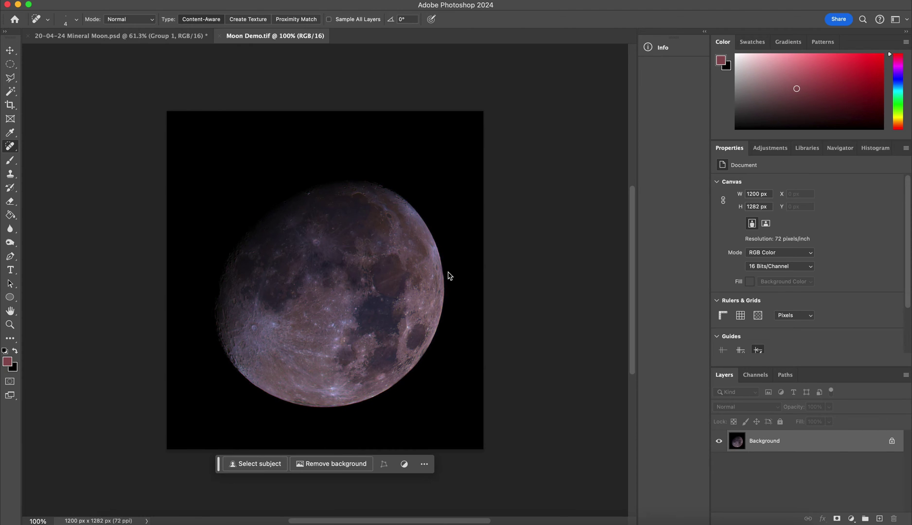
{"action": "left_click", "coordinate": [121, 36]}
{"action": "left_click", "coordinate": [256, 38]}
Duplicate the Background layer of Moon Demo.tif, keeping the default copy name
{"action": "right_click", "coordinate": [797, 441]}
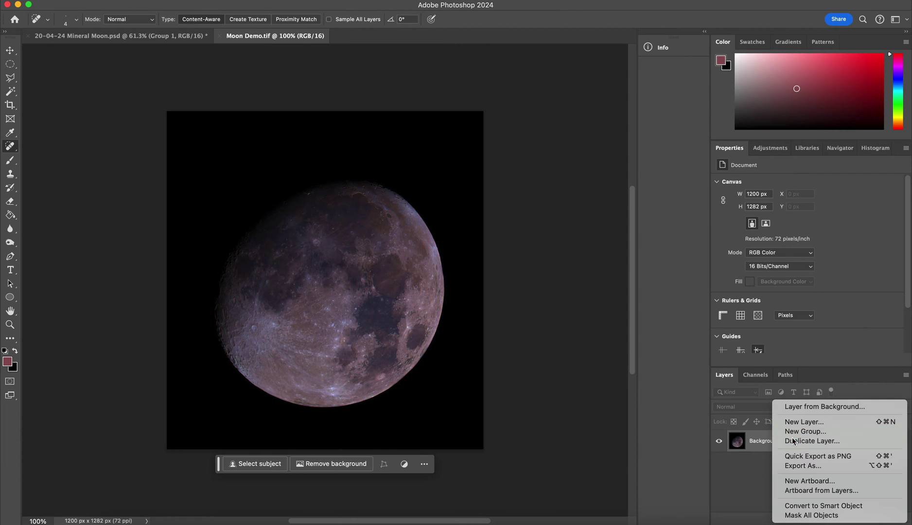
{"action": "left_click", "coordinate": [795, 441]}
{"action": "left_click", "coordinate": [554, 231]}
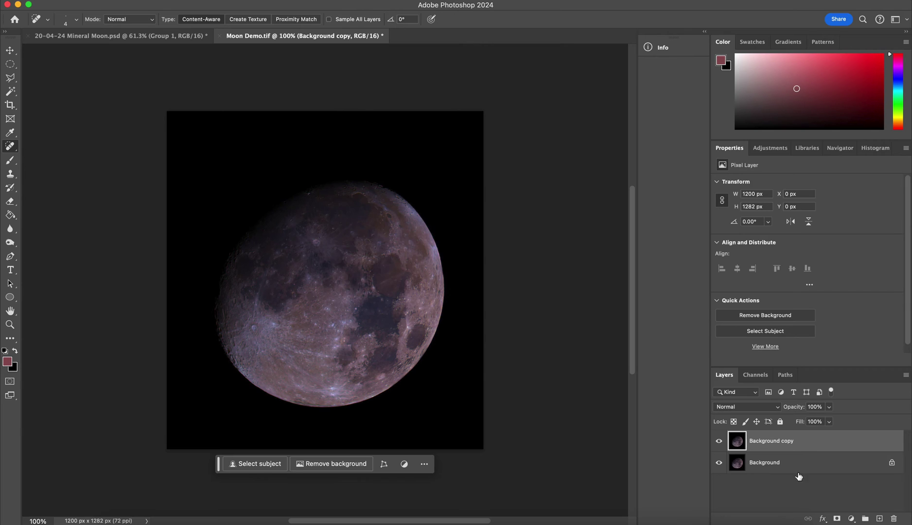
Create a layer group named Mineral Moon, move the background copy into it, and check the group by hiding and showing it
{"action": "left_click", "coordinate": [864, 518]}
{"action": "double_click", "coordinate": [756, 437]}
{"action": "type", "text": "M"}
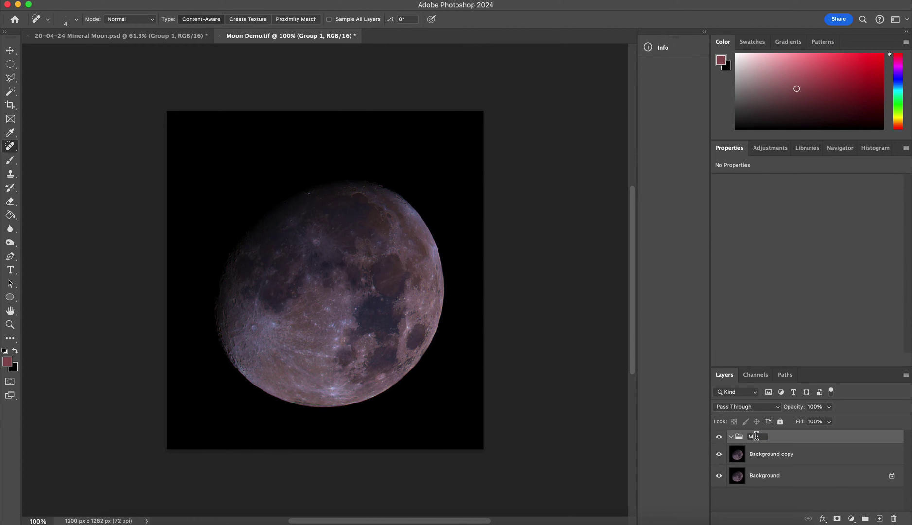
{"action": "type", "text": "ineral Moon"}
{"action": "key", "text": "Return"}
{"action": "left_click_drag", "start_coordinate": [768, 454], "coordinate": [764, 432]}
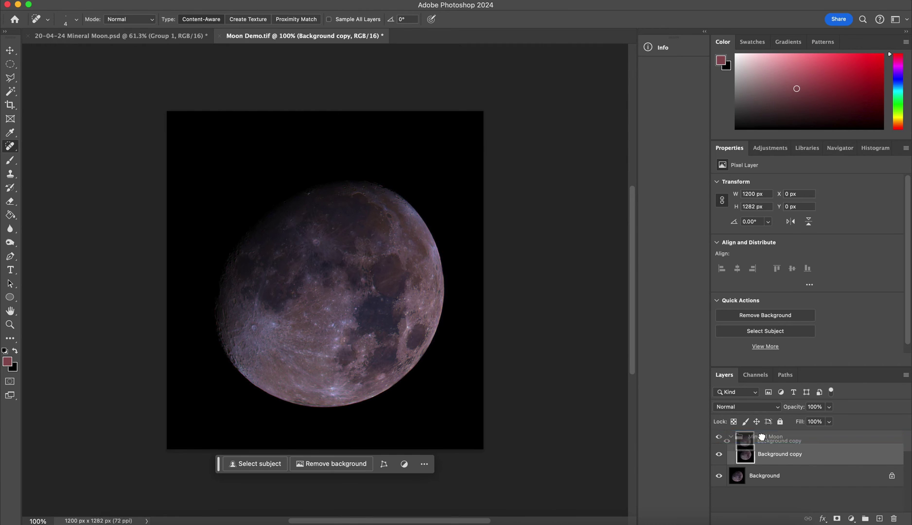
{"action": "left_click", "coordinate": [720, 438]}
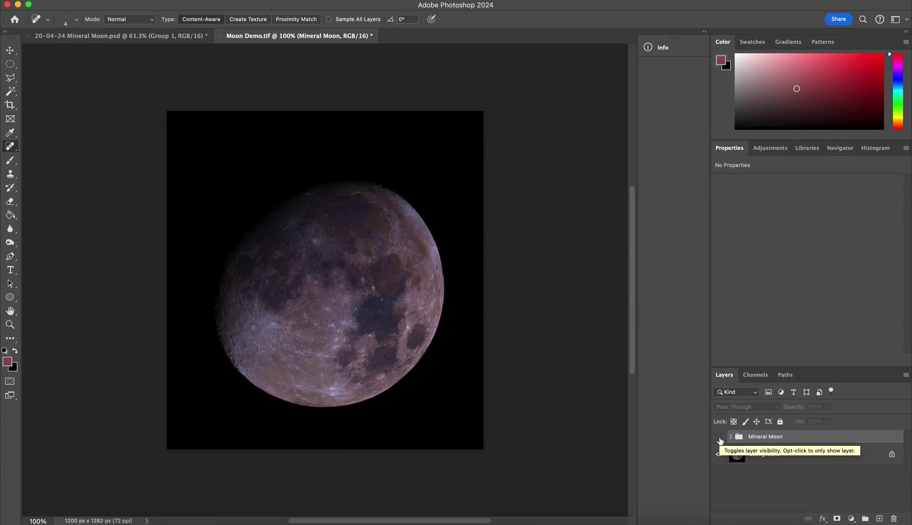
{"action": "left_click", "coordinate": [720, 438]}
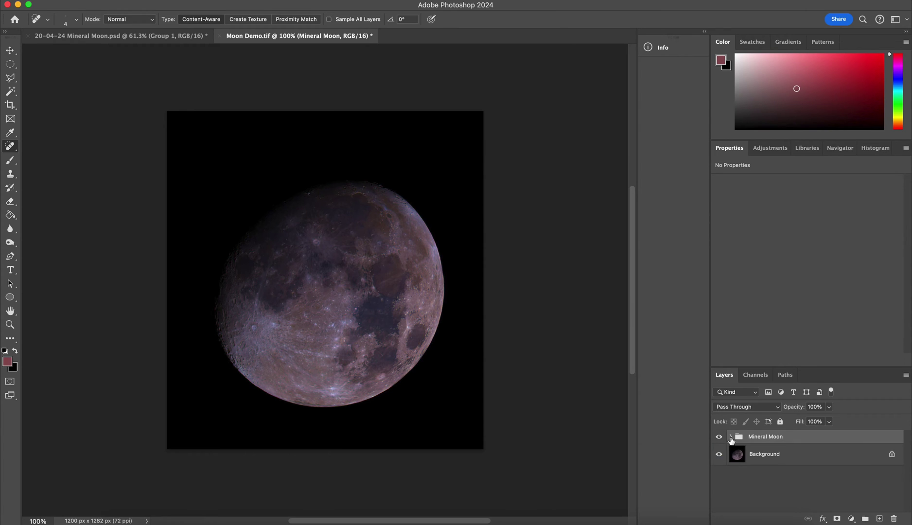
Add a Curves adjustment layer above the background copy inside the Mineral Moon group
{"action": "left_click", "coordinate": [730, 436]}
{"action": "left_click", "coordinate": [767, 454]}
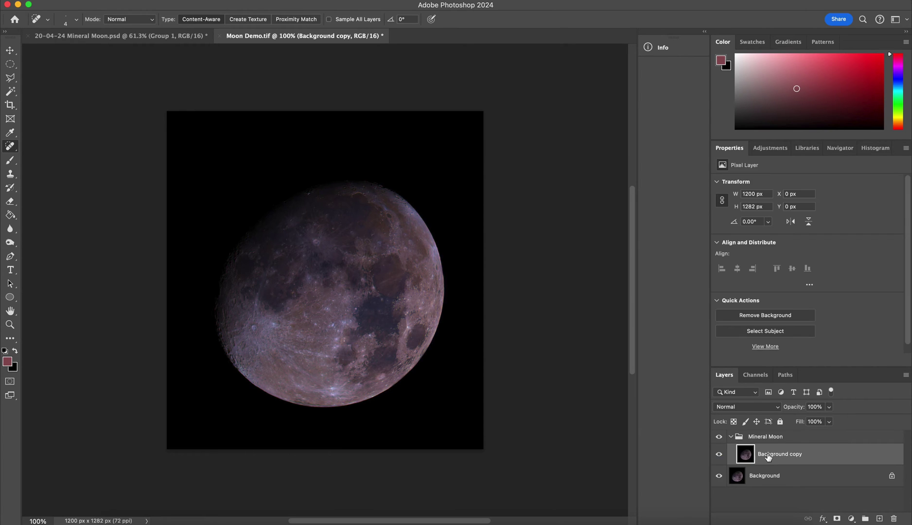
{"action": "left_click", "coordinate": [768, 152]}
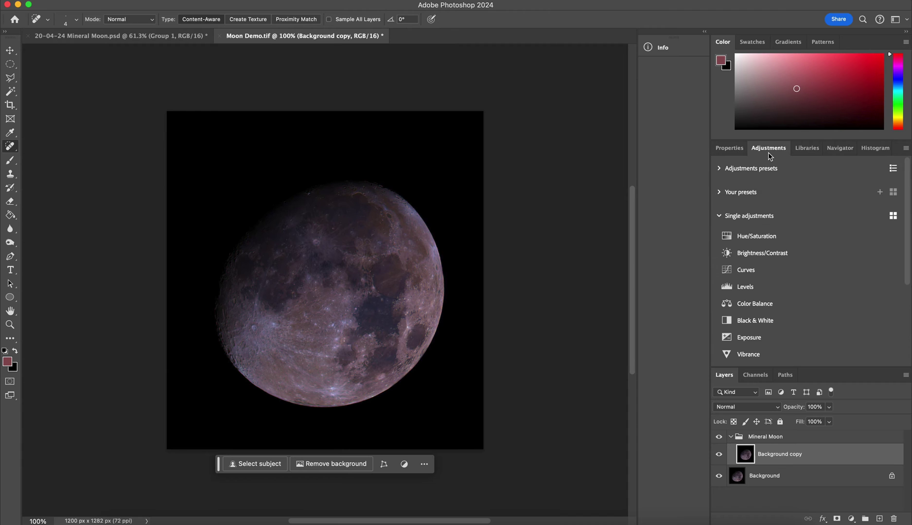
{"action": "left_click", "coordinate": [768, 273]}
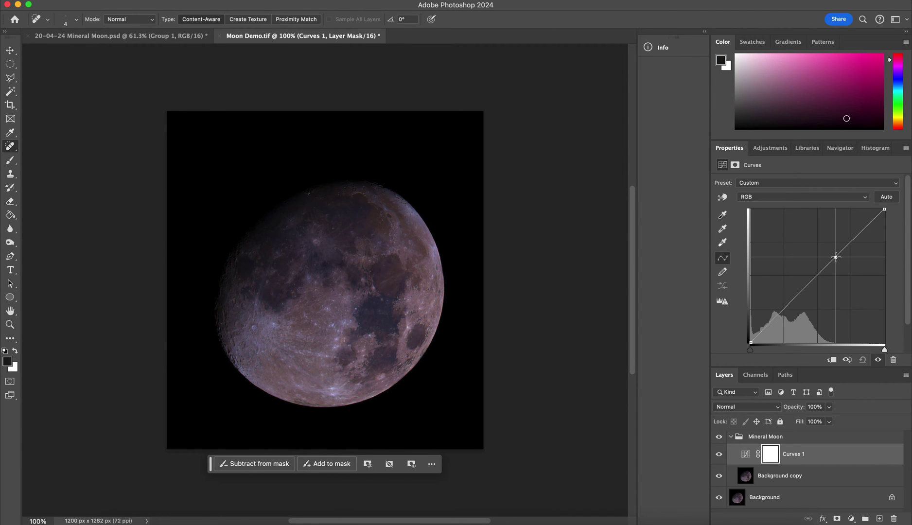
Shape the RGB curve into a gentle S with raised highlights, slightly lowered shadows and an extra midtone point
{"action": "left_click_drag", "start_coordinate": [835, 256], "coordinate": [845, 239]}
{"action": "left_click", "coordinate": [761, 330]}
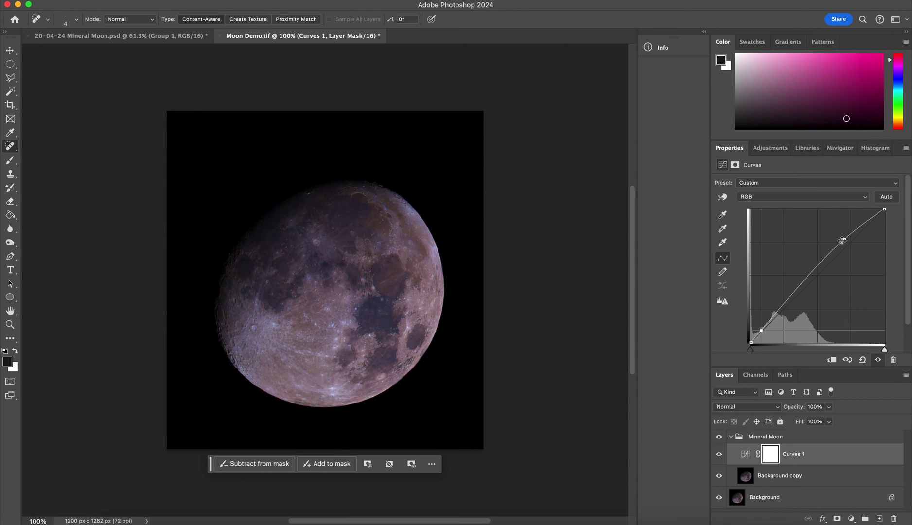
{"action": "left_click_drag", "start_coordinate": [761, 330], "coordinate": [761, 333]}
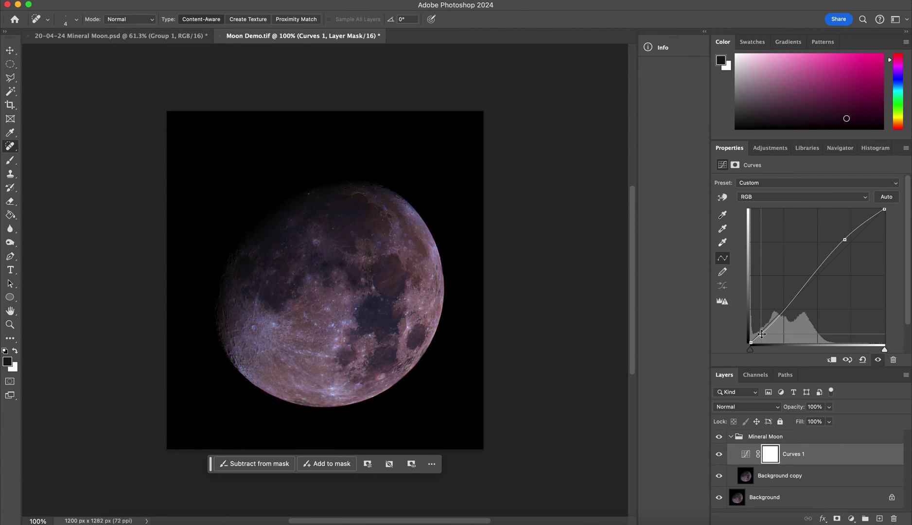
{"action": "left_click", "coordinate": [803, 285]}
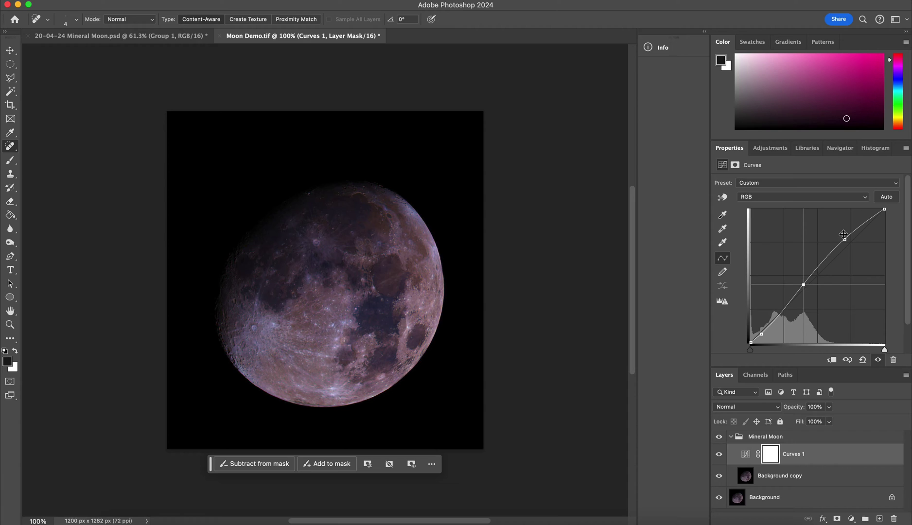
{"action": "left_click_drag", "start_coordinate": [844, 238], "coordinate": [845, 241]}
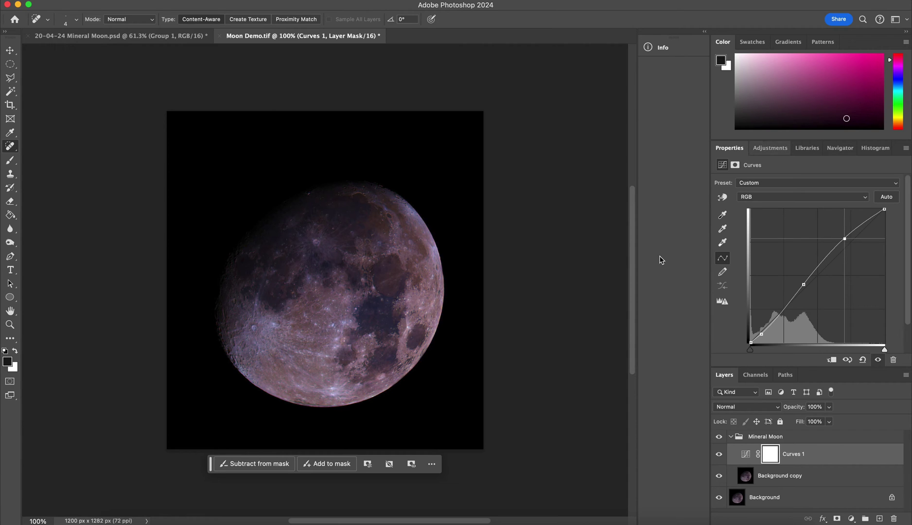
Adjust the Red channel curve by lowering the shadows and slightly raising the highlights and upper midtones
{"action": "left_click", "coordinate": [760, 197]}
{"action": "left_click", "coordinate": [757, 206]}
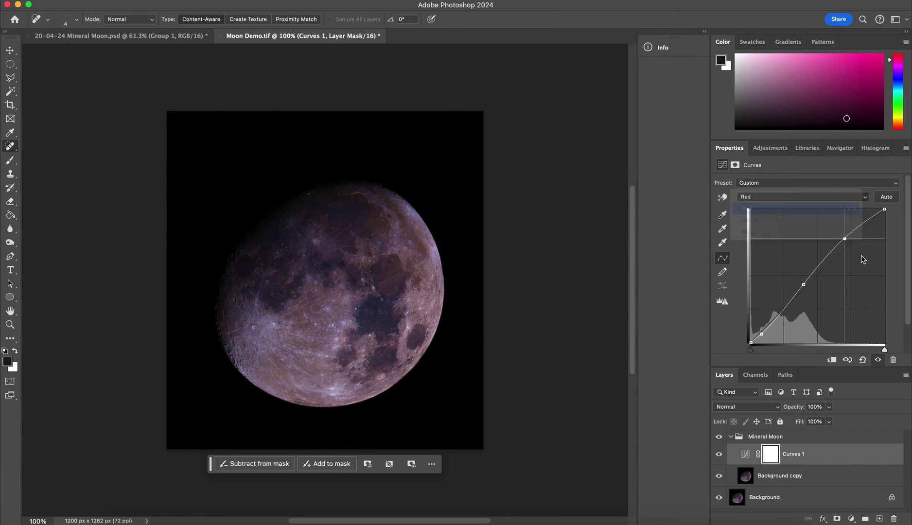
{"action": "left_click_drag", "start_coordinate": [844, 248], "coordinate": [846, 245]}
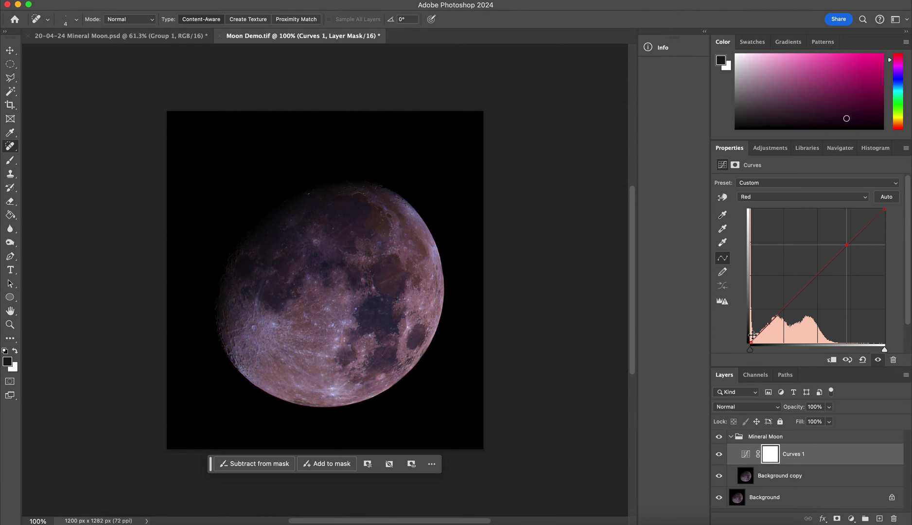
{"action": "left_click_drag", "start_coordinate": [760, 332], "coordinate": [760, 337]}
{"action": "key", "text": "plus"}
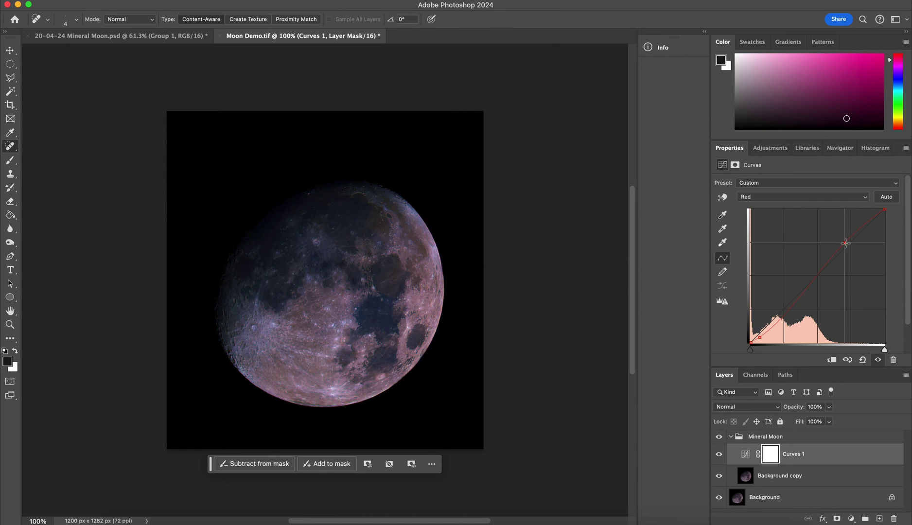
{"action": "left_click", "coordinate": [825, 265]}
{"action": "left_click_drag", "start_coordinate": [826, 265], "coordinate": [823, 264]}
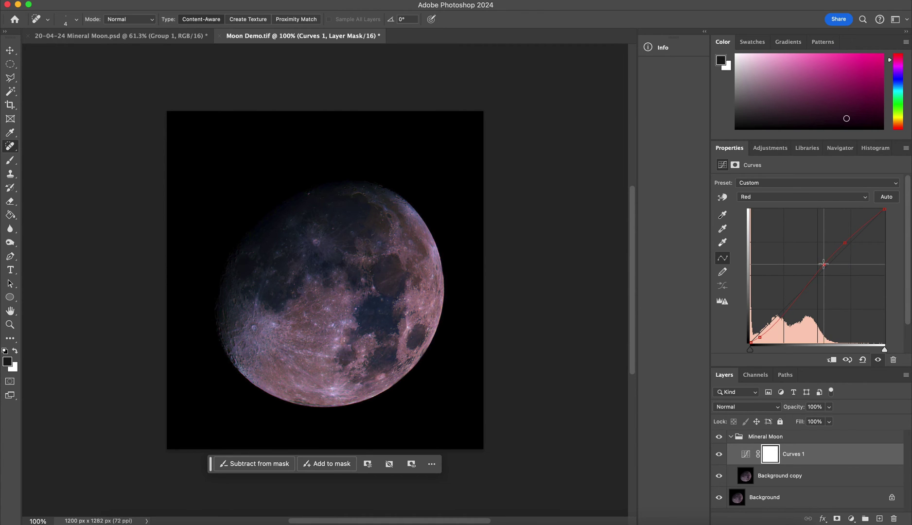
Raise the highlights and upper midtones of the Green channel curve with two points
{"action": "left_click", "coordinate": [776, 197]}
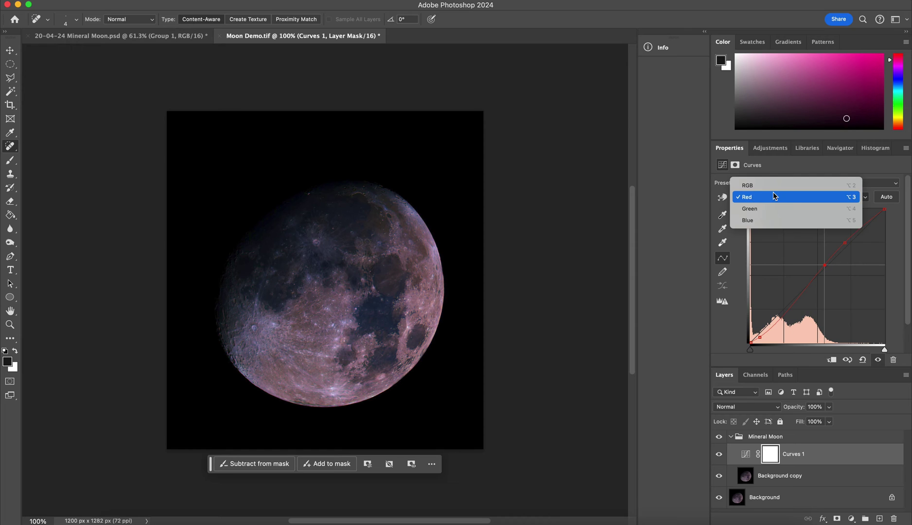
{"action": "left_click", "coordinate": [773, 204]}
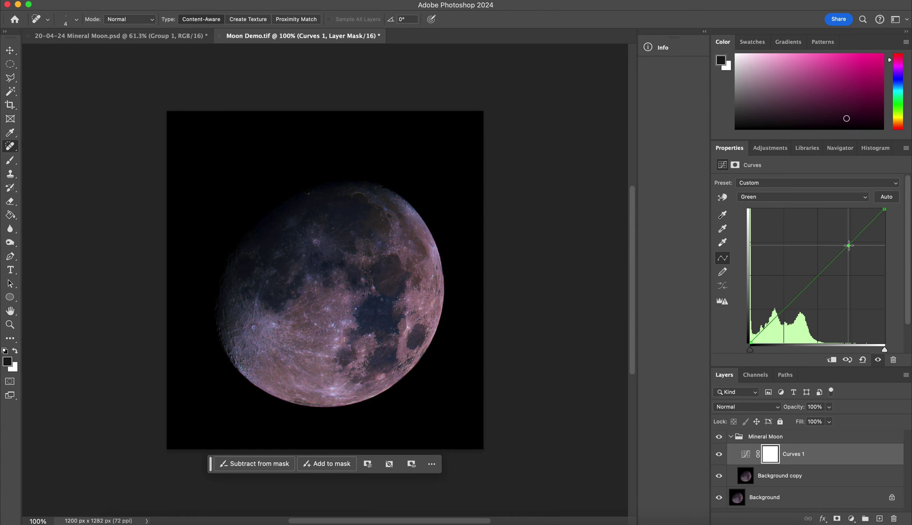
{"action": "left_click_drag", "start_coordinate": [849, 245], "coordinate": [820, 267]}
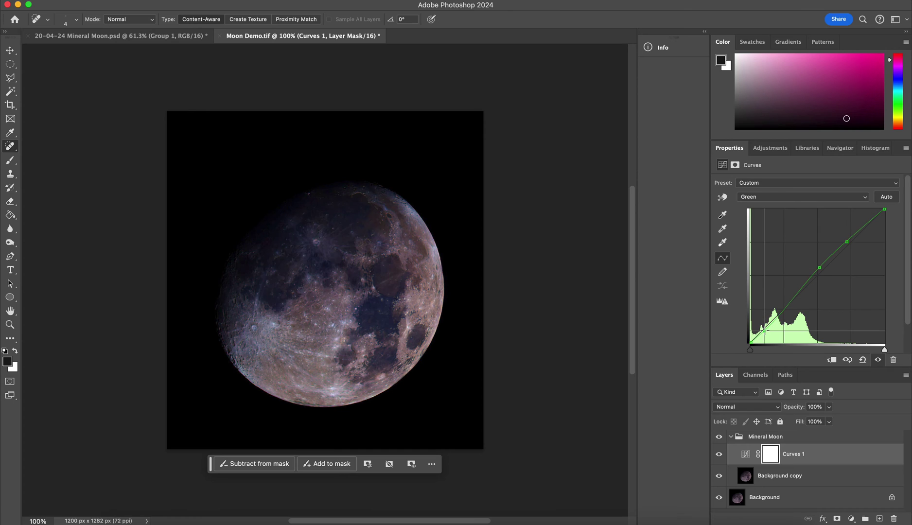
Add highlight, shadow and midtone points to the Blue channel curve, keeping it close to the diagonal
{"action": "left_click", "coordinate": [778, 197]}
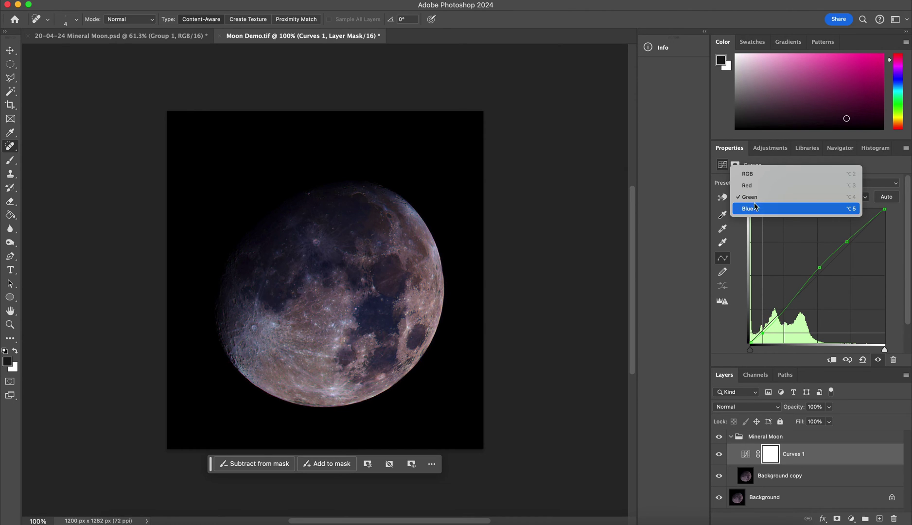
{"action": "left_click", "coordinate": [758, 207]}
{"action": "left_click_drag", "start_coordinate": [845, 248], "coordinate": [845, 244]}
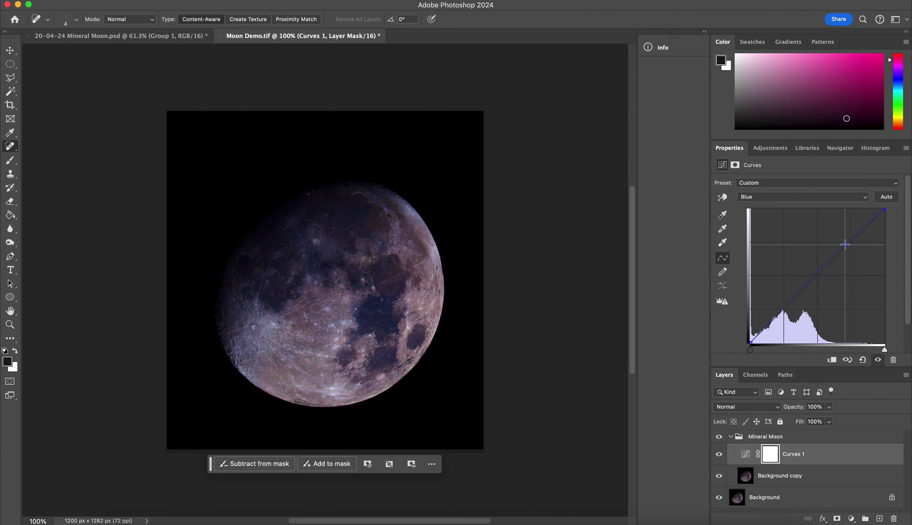
{"action": "left_click", "coordinate": [762, 333]}
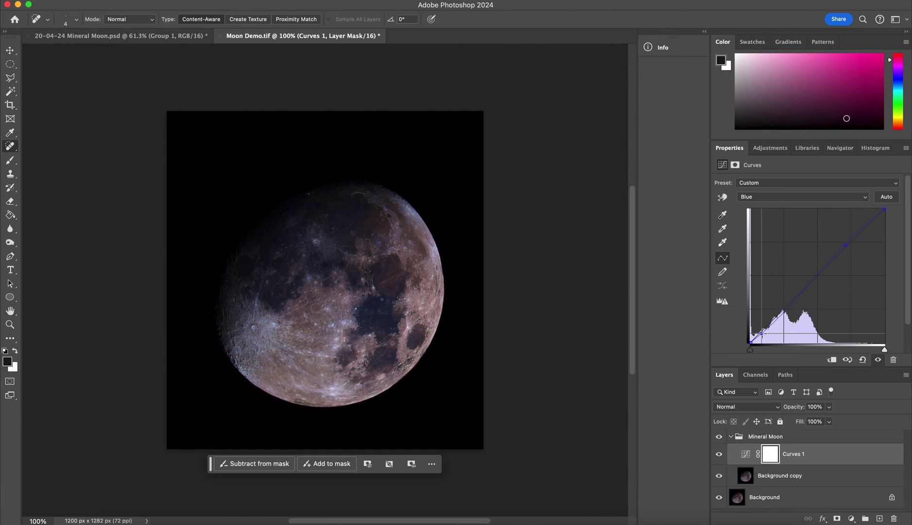
{"action": "key", "text": "super+z"}
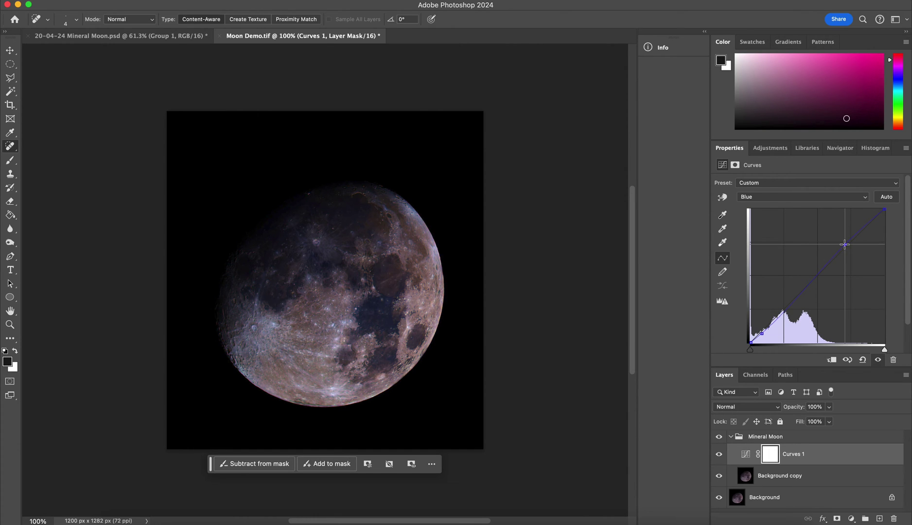
{"action": "left_click", "coordinate": [815, 277]}
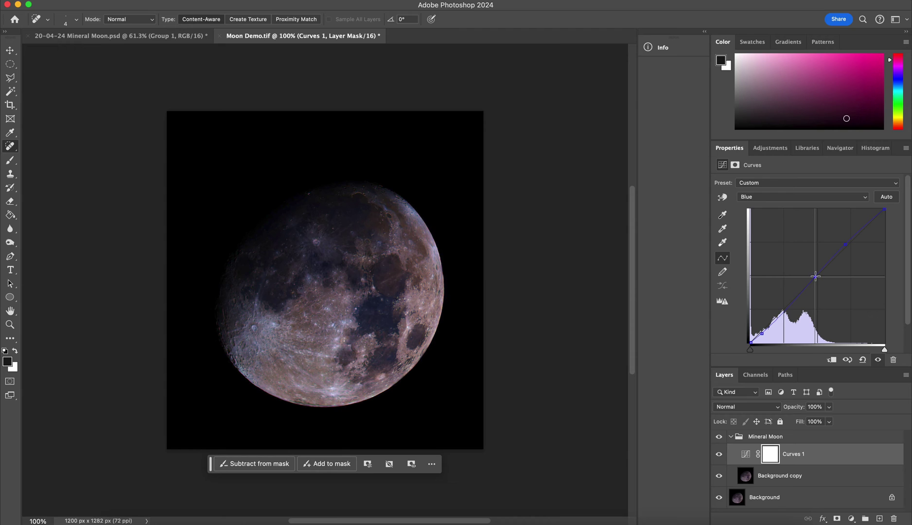
{"action": "left_click_drag", "start_coordinate": [815, 277], "coordinate": [814, 275]}
Add a Hue/Saturation adjustment layer above the Curves layer in the Mineral Moon group
{"action": "scroll", "coordinate": [281, 251], "scroll_direction": "up", "scroll_amount": 1}
{"action": "scroll", "coordinate": [281, 252], "scroll_direction": "up", "scroll_amount": 10}
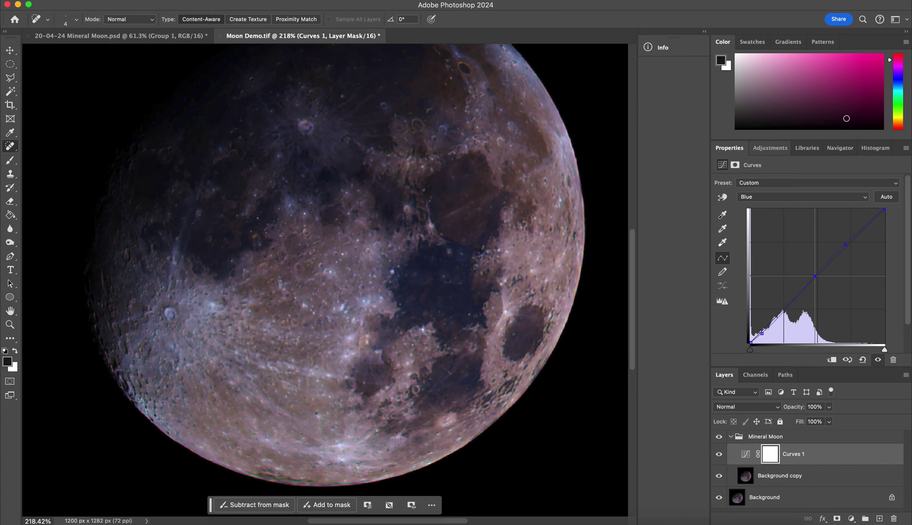
{"action": "left_click", "coordinate": [779, 150]}
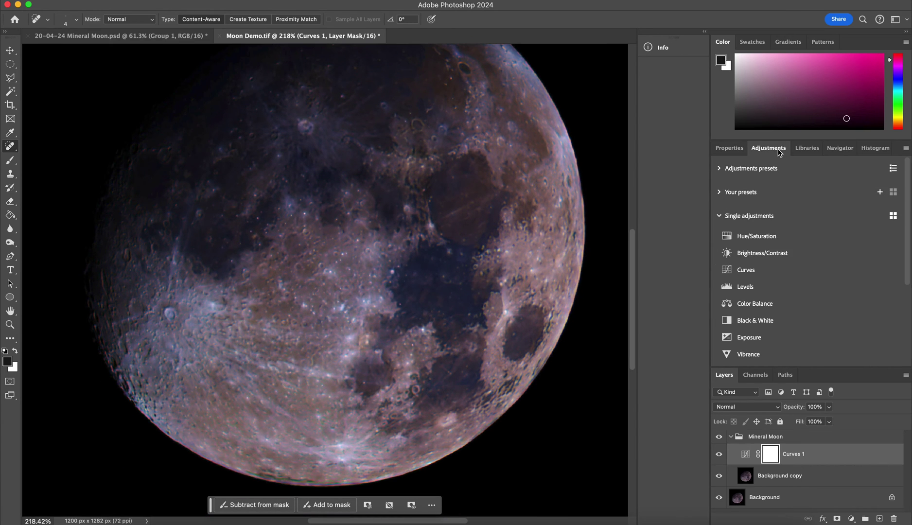
{"action": "left_click", "coordinate": [756, 236]}
Shift the Reds hue to +17 in the Hue/Saturation adjustment and fine-tune the Reds saturation
{"action": "left_click", "coordinate": [817, 196]}
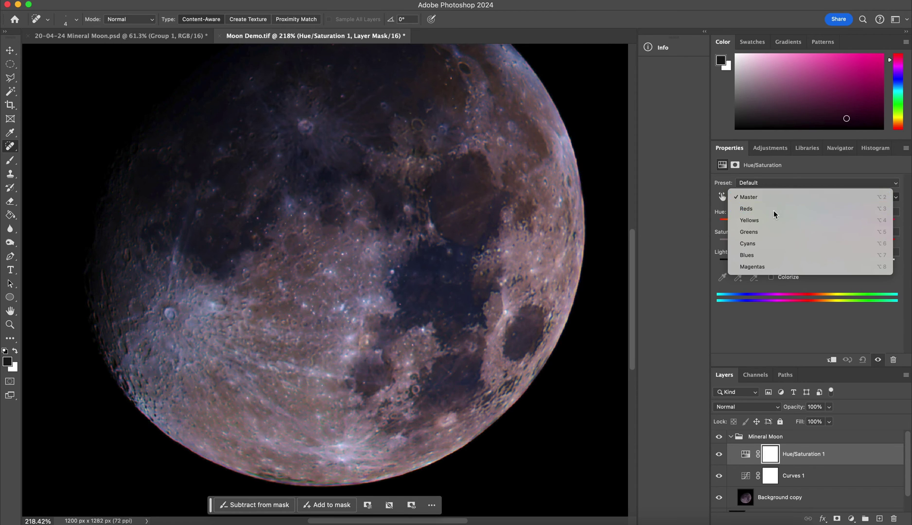
{"action": "left_click", "coordinate": [774, 210]}
{"action": "left_click", "coordinate": [808, 224]}
{"action": "left_click_drag", "start_coordinate": [807, 224], "coordinate": [806, 244]}
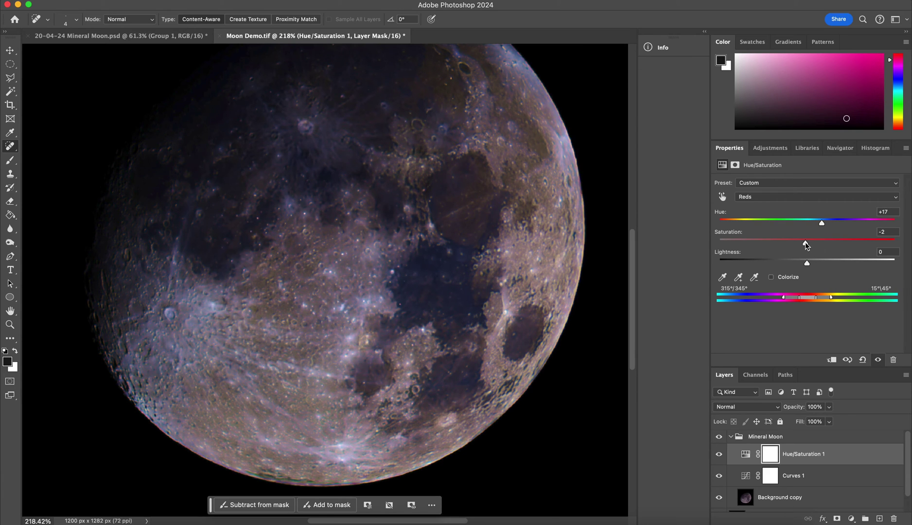
Set the Greens hue to +4 in the Hue/Saturation adjustment, keeping the Custom preset
{"action": "left_click", "coordinate": [775, 198]}
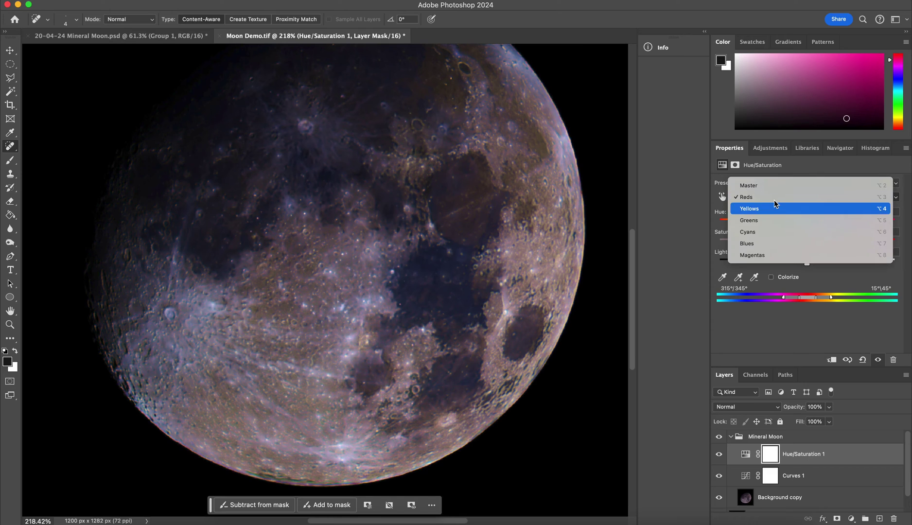
{"action": "left_click", "coordinate": [760, 219]}
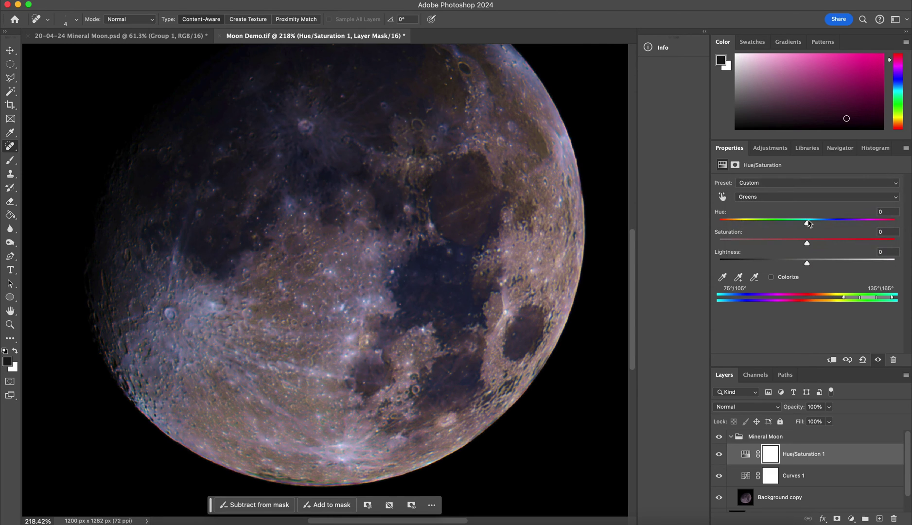
{"action": "mouse_move", "coordinate": [807, 224]}
{"action": "left_mouse_down"}
{"action": "mouse_move", "coordinate": [775, 222]}
{"action": "mouse_move", "coordinate": [823, 221]}
{"action": "mouse_move", "coordinate": [771, 223]}
{"action": "mouse_move", "coordinate": [810, 221]}
{"action": "left_mouse_up"}
{"action": "left_click", "coordinate": [774, 183]}
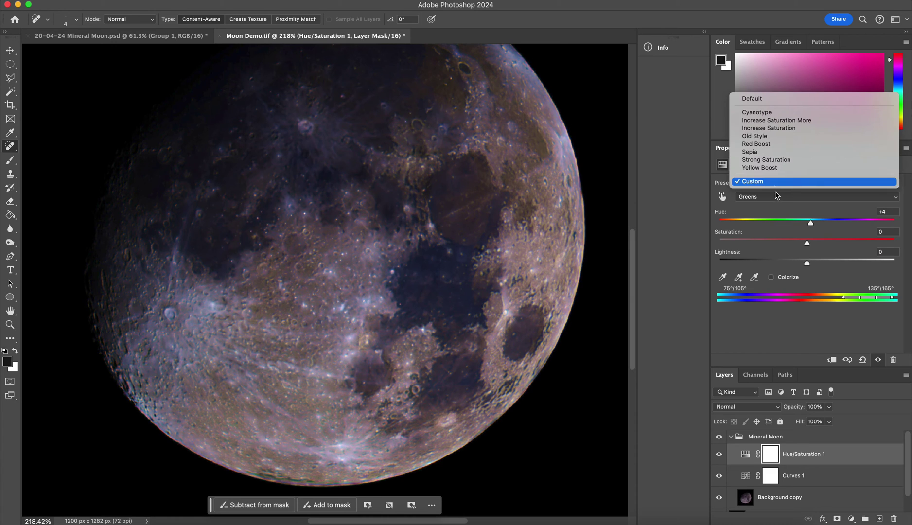
{"action": "left_click", "coordinate": [774, 183]}
Raise the Magentas hue in the Hue/Saturation adjustment and fine-tune the Magentas saturation
{"action": "left_click", "coordinate": [768, 197]}
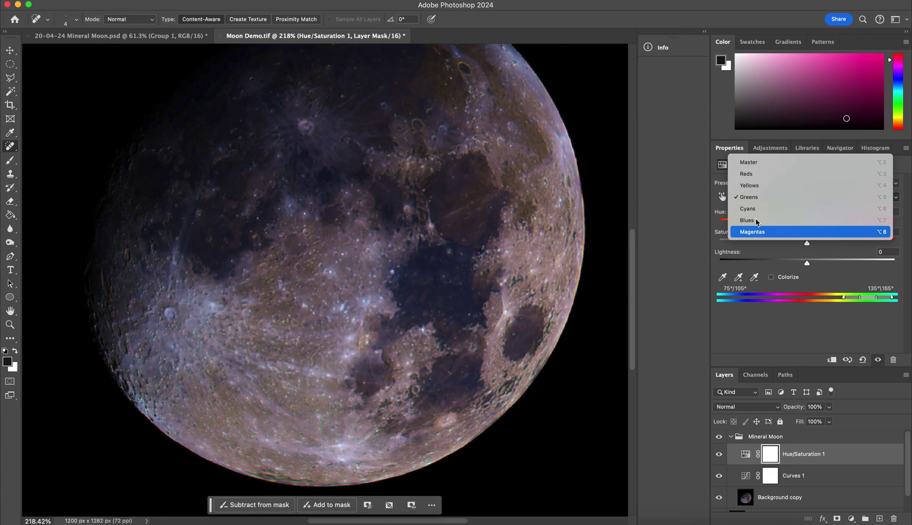
{"action": "left_click", "coordinate": [755, 231]}
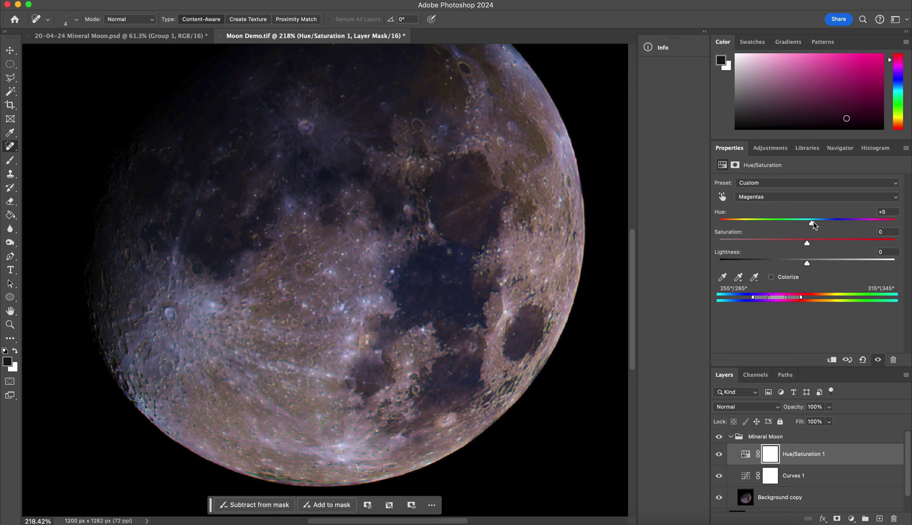
{"action": "left_click_drag", "start_coordinate": [838, 224], "coordinate": [809, 245]}
Set the Blues to hue +23 and saturation +14, and the Cyans to hue +16 and saturation +7
{"action": "left_click", "coordinate": [773, 196]}
{"action": "left_click", "coordinate": [766, 186]}
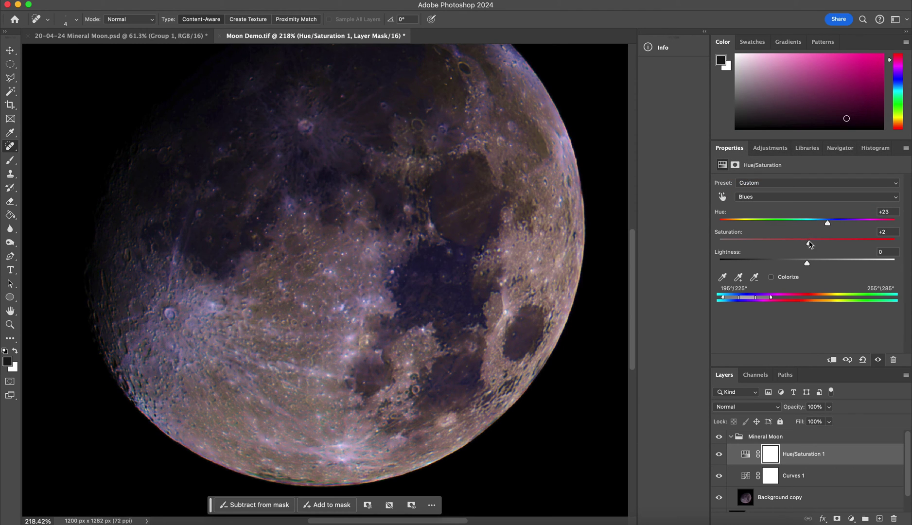
{"action": "left_click", "coordinate": [772, 196]}
{"action": "left_click", "coordinate": [767, 184]}
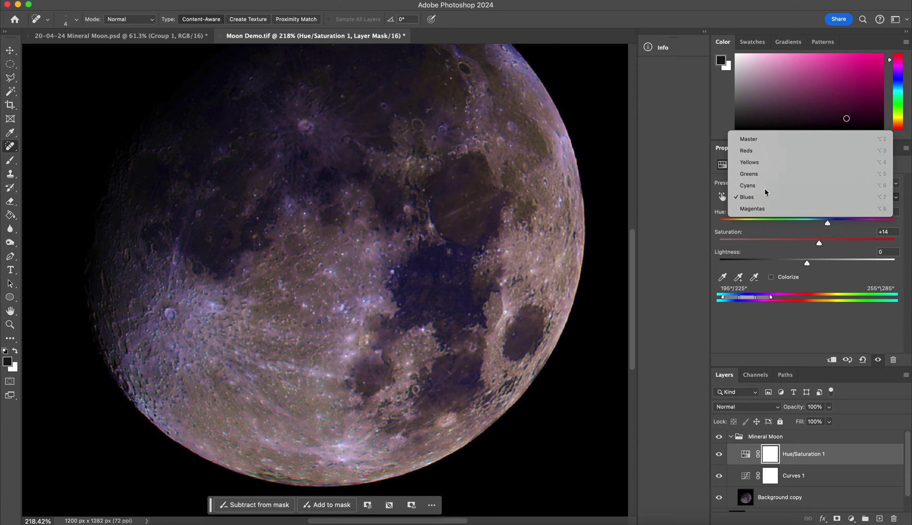
{"action": "left_click_drag", "start_coordinate": [807, 223], "coordinate": [820, 223]}
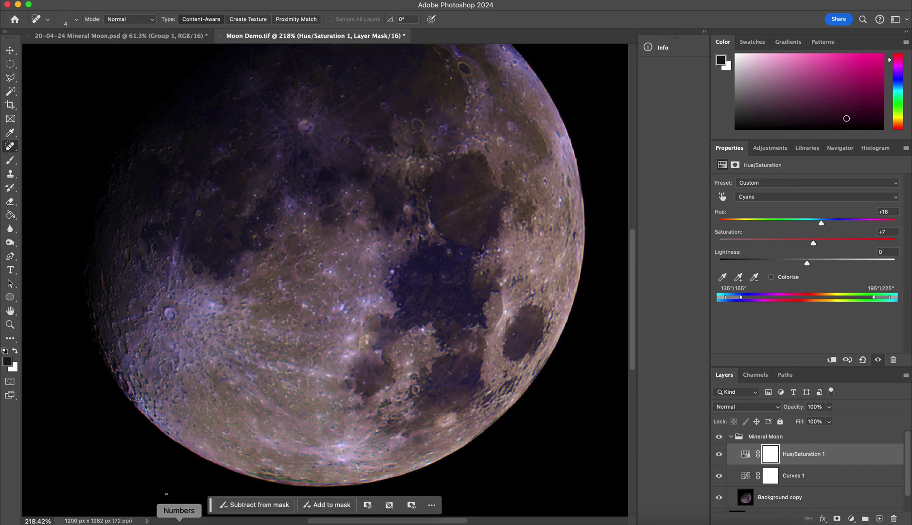
Examine the moon's lower limb up close for colour fringing and review the overall colour of the disc
{"action": "scroll", "coordinate": [212, 463], "scroll_direction": "down", "scroll_amount": 1}
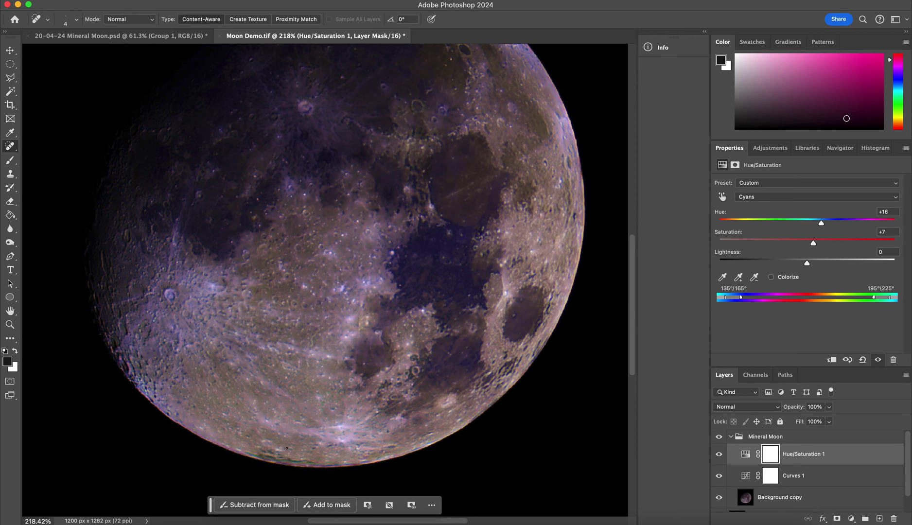
{"action": "scroll", "coordinate": [287, 448], "scroll_direction": "up", "scroll_amount": 1}
{"action": "scroll", "coordinate": [263, 445], "scroll_direction": "up", "scroll_amount": 4}
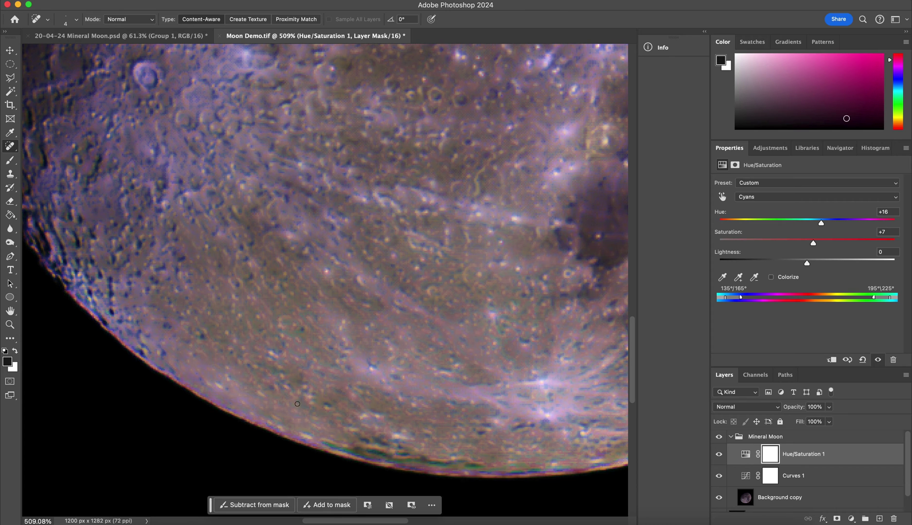
{"action": "scroll", "coordinate": [308, 399], "scroll_direction": "down", "scroll_amount": 4}
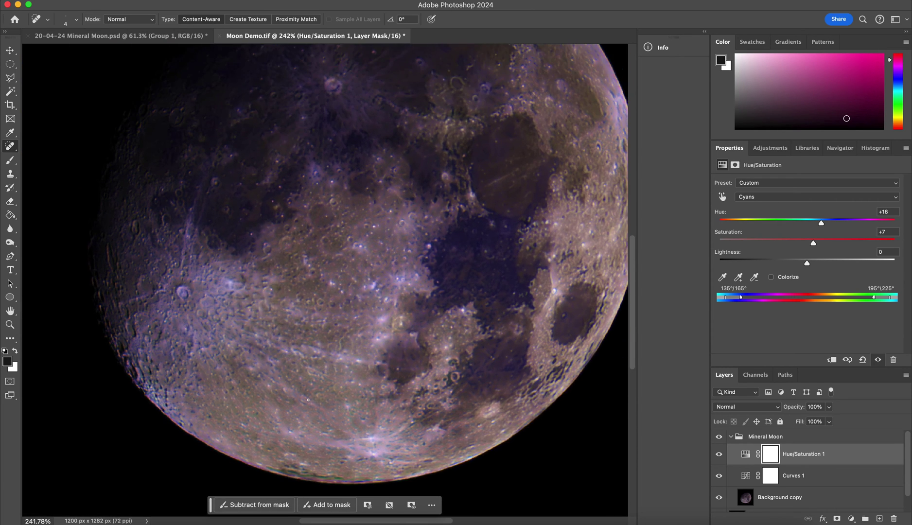
{"action": "scroll", "coordinate": [309, 399], "scroll_direction": "down", "scroll_amount": 3}
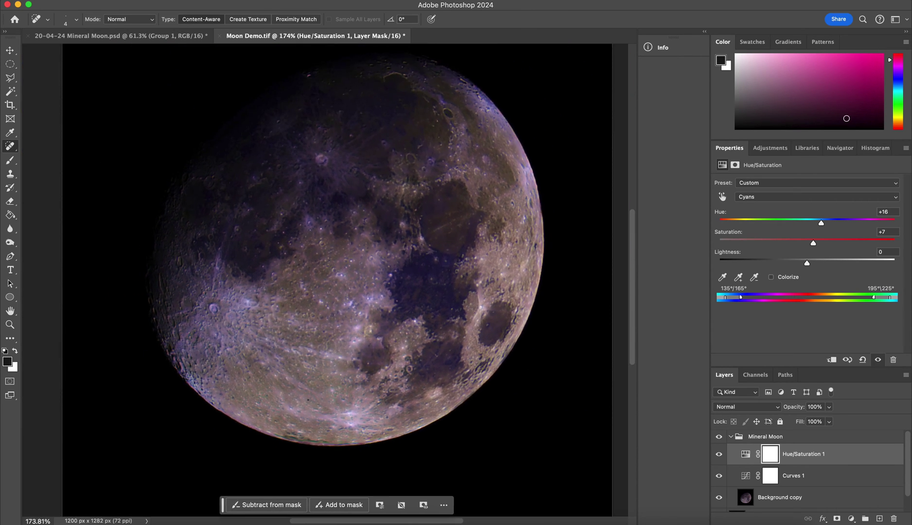
{"action": "scroll", "coordinate": [361, 302], "scroll_direction": "up", "scroll_amount": 2}
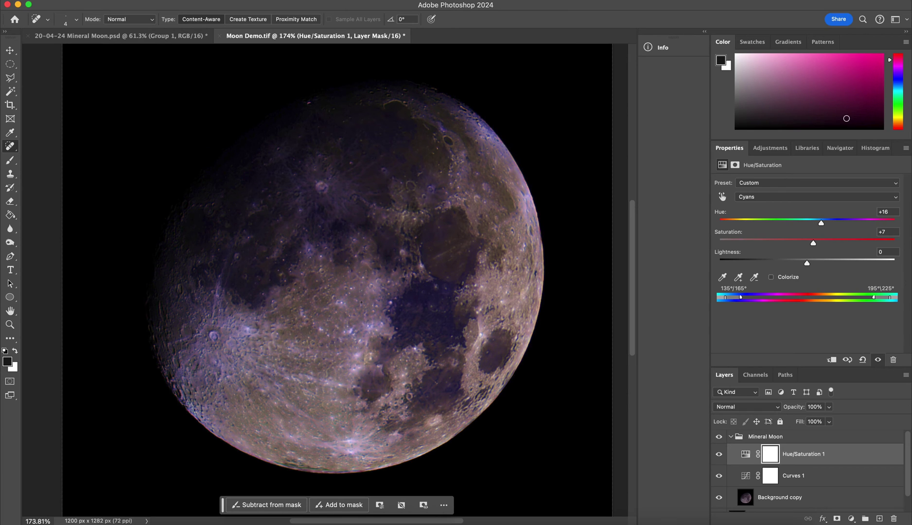
{"action": "scroll", "coordinate": [356, 322], "scroll_direction": "down", "scroll_amount": 1}
{"action": "scroll", "coordinate": [355, 322], "scroll_direction": "down", "scroll_amount": 2}
{"action": "scroll", "coordinate": [356, 322], "scroll_direction": "left", "scroll_amount": 1}
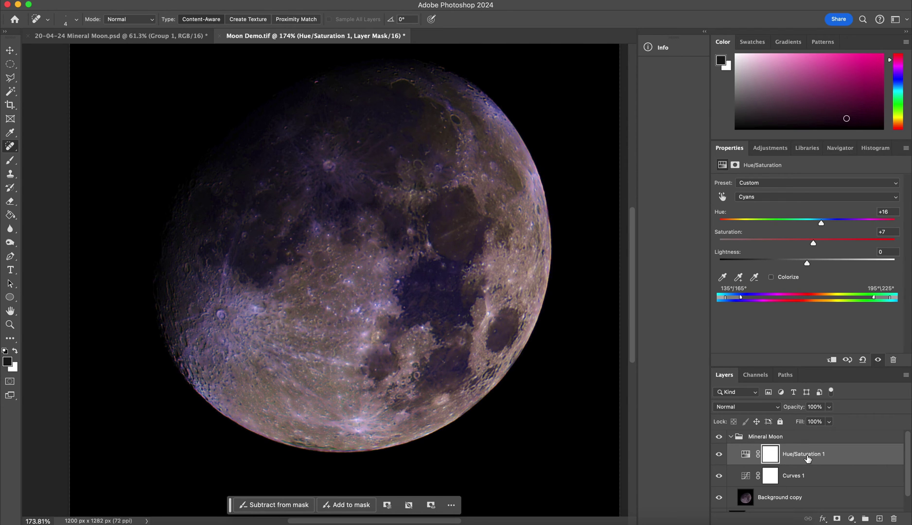
Create a new layer at the top of the Mineral Moon group and stamp all visible layers into it
{"action": "key", "text": "super+shift+alt+n"}
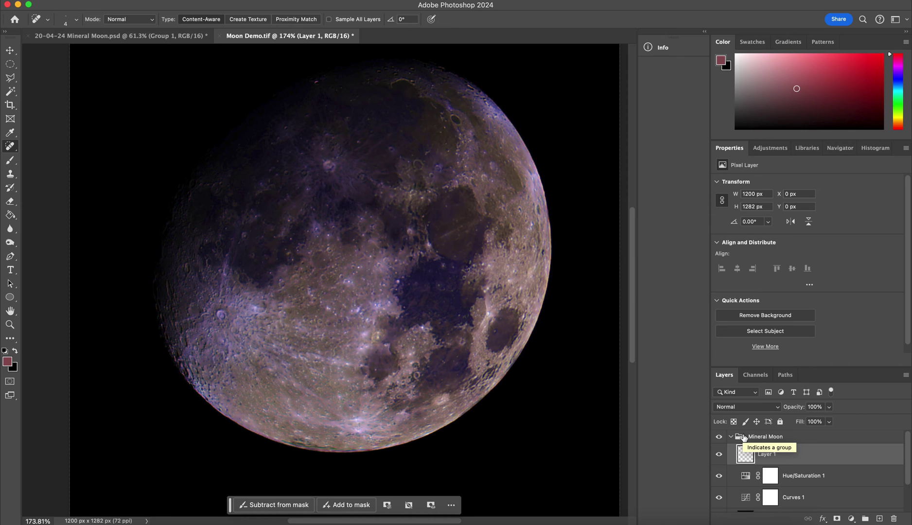
{"action": "key", "text": "super+shift+alt+e"}
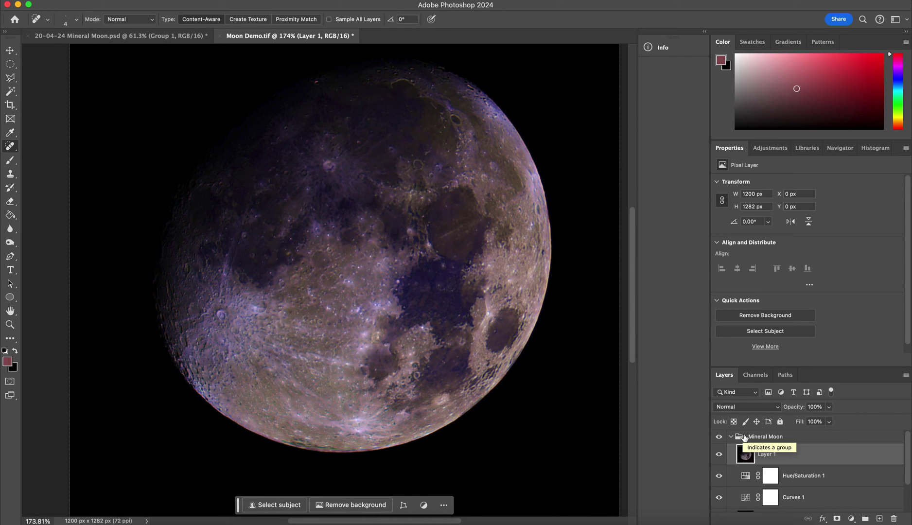
Start the Lens Correction filter on the stamped layer and display its custom settings with the lower limb previewed at 600%
{"action": "left_click", "coordinate": [266, 1]}
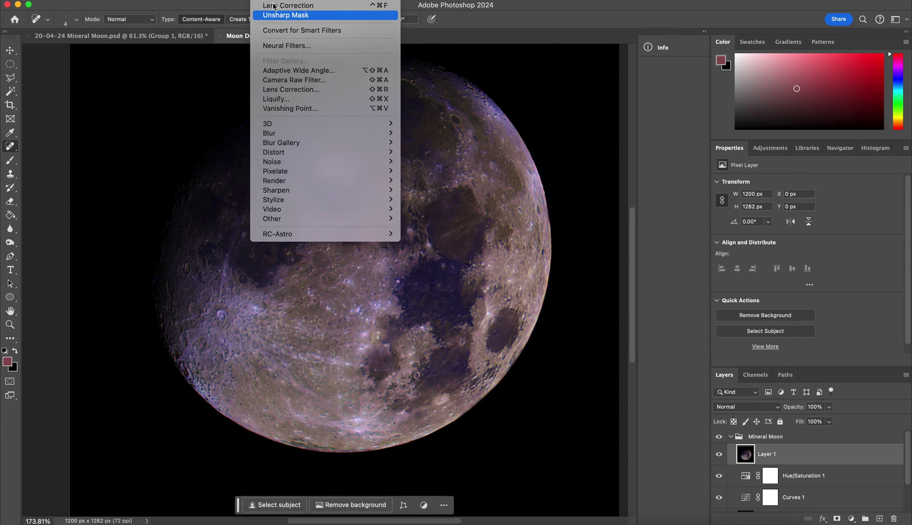
{"action": "left_click", "coordinate": [293, 91]}
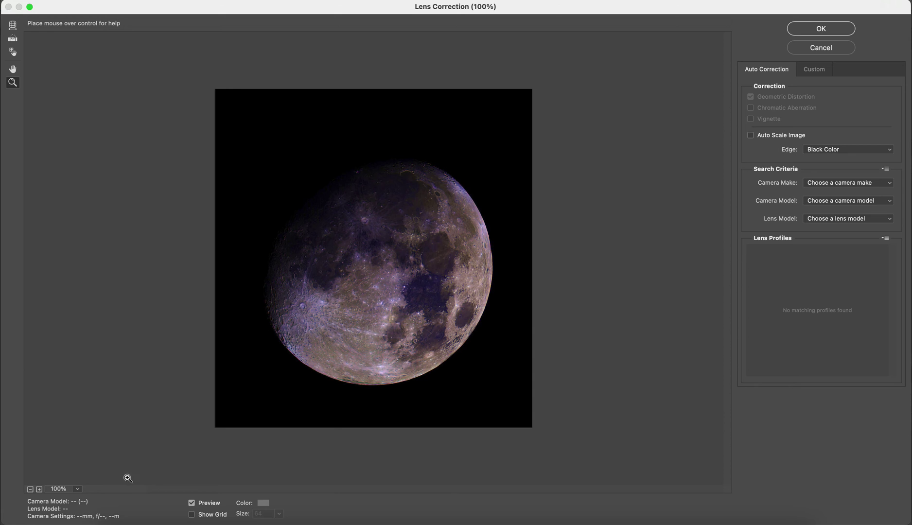
{"action": "left_click", "coordinate": [40, 490]}
{"action": "left_click", "coordinate": [40, 490]}
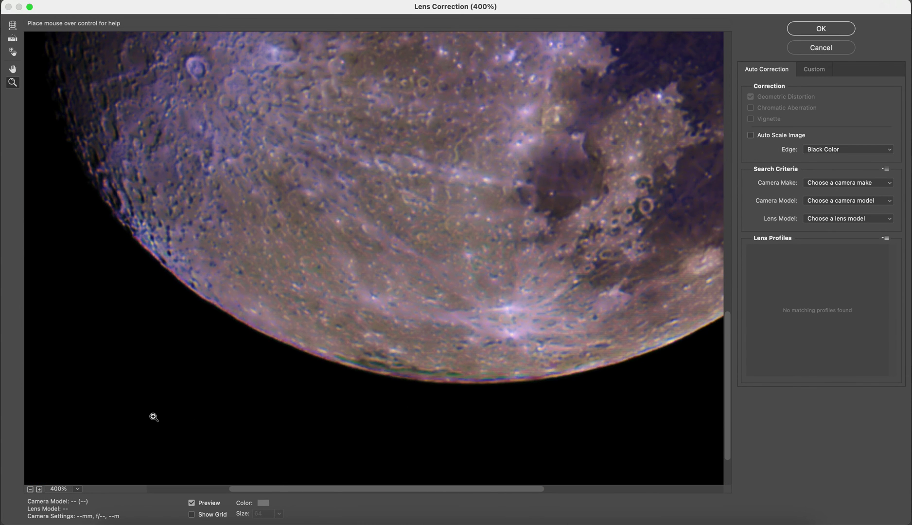
{"action": "left_click", "coordinate": [40, 489]}
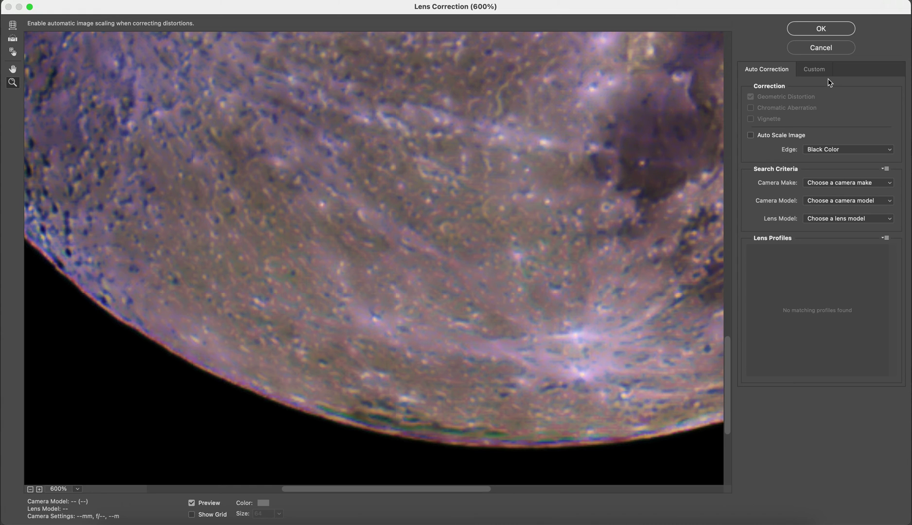
{"action": "left_click", "coordinate": [750, 135]}
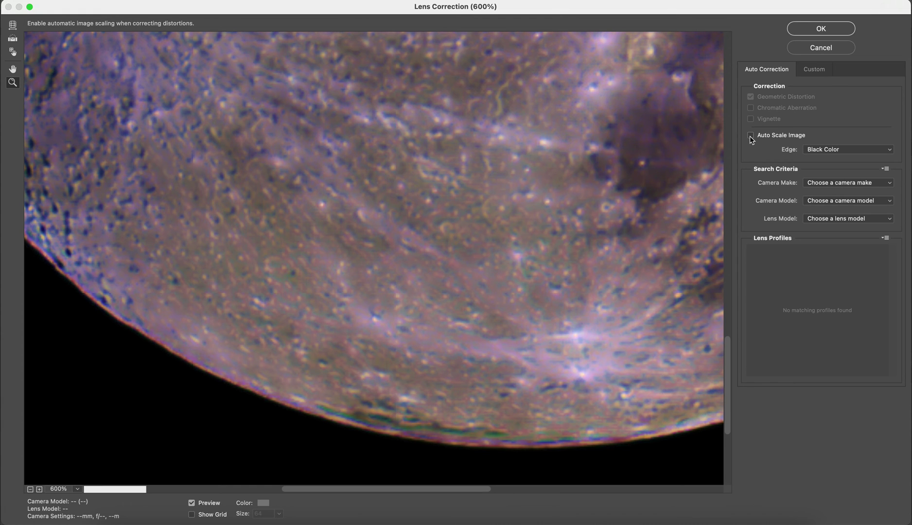
{"action": "left_click", "coordinate": [824, 76]}
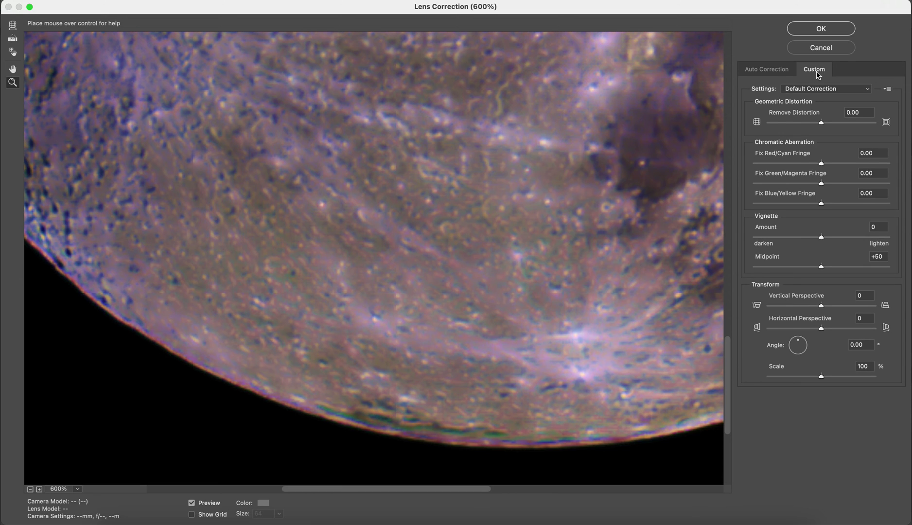
Correct the lower limb's fringing with Red/Cyan -44.44, Green/Magenta -55.56 and Blue/Yellow -61.11, and apply the lens correction
{"action": "left_click_drag", "start_coordinate": [822, 165], "coordinate": [877, 165]}
{"action": "left_click", "coordinate": [821, 185]}
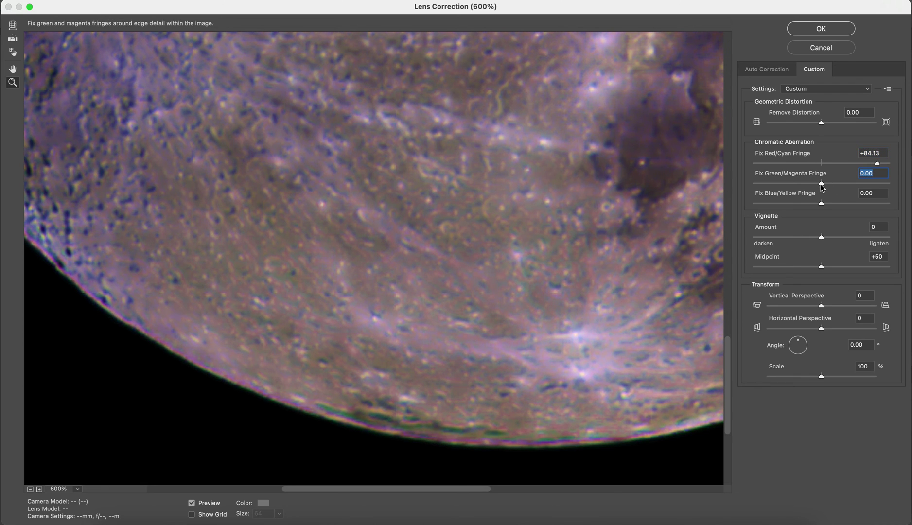
{"action": "left_click_drag", "start_coordinate": [823, 187], "coordinate": [798, 184]}
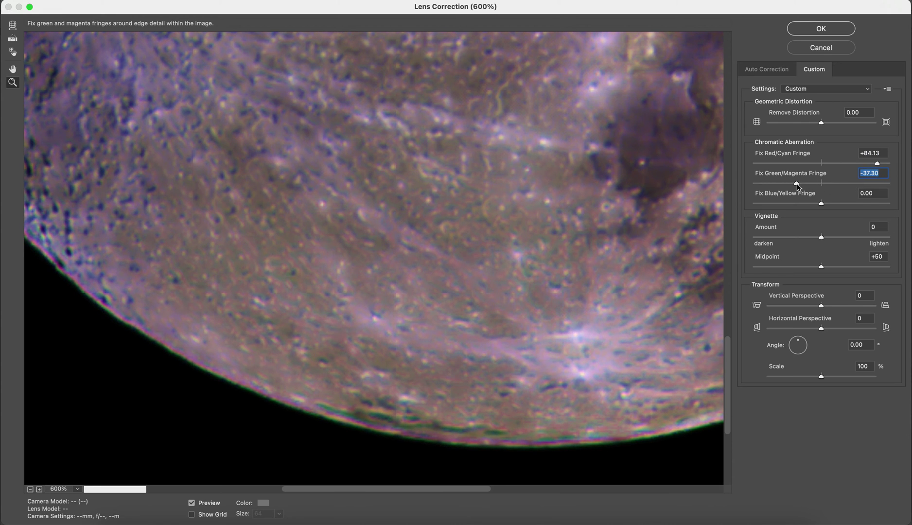
{"action": "left_click", "coordinate": [878, 162]}
{"action": "left_click_drag", "start_coordinate": [878, 165], "coordinate": [792, 164]}
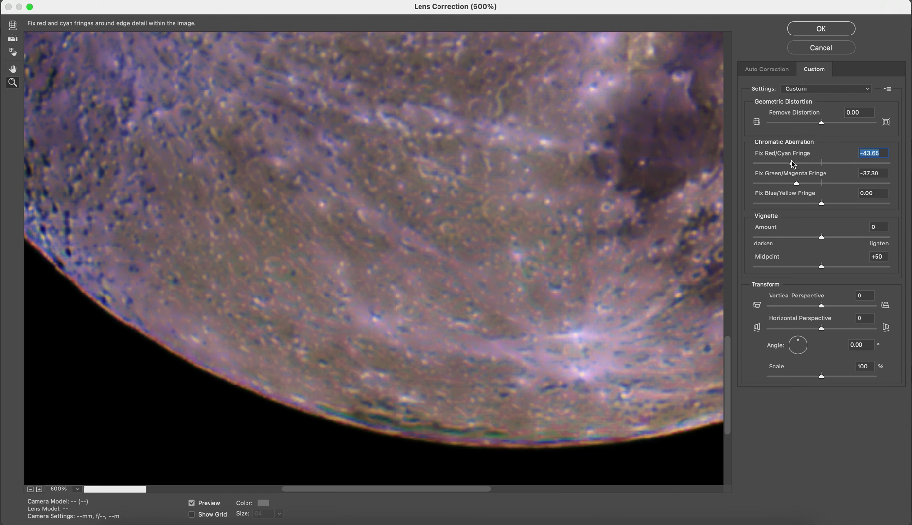
{"action": "left_click_drag", "start_coordinate": [821, 204], "coordinate": [792, 163]}
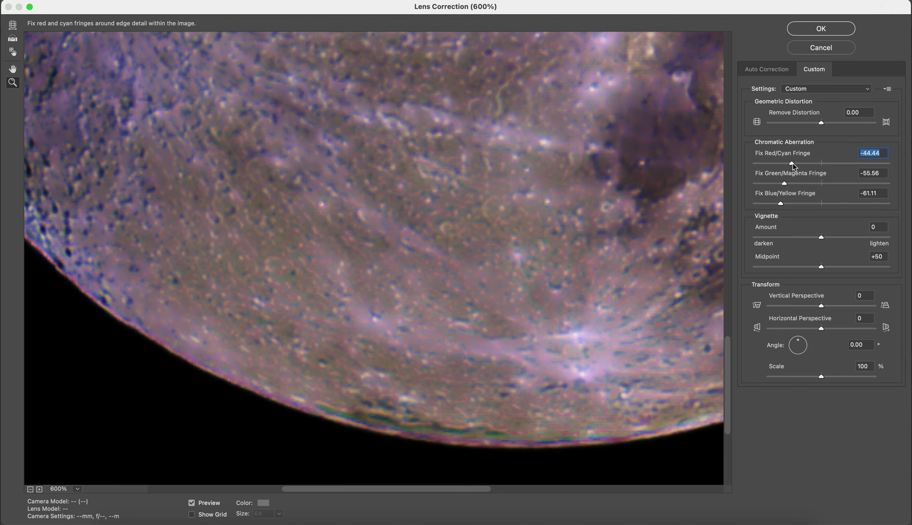
{"action": "left_click", "coordinate": [804, 35]}
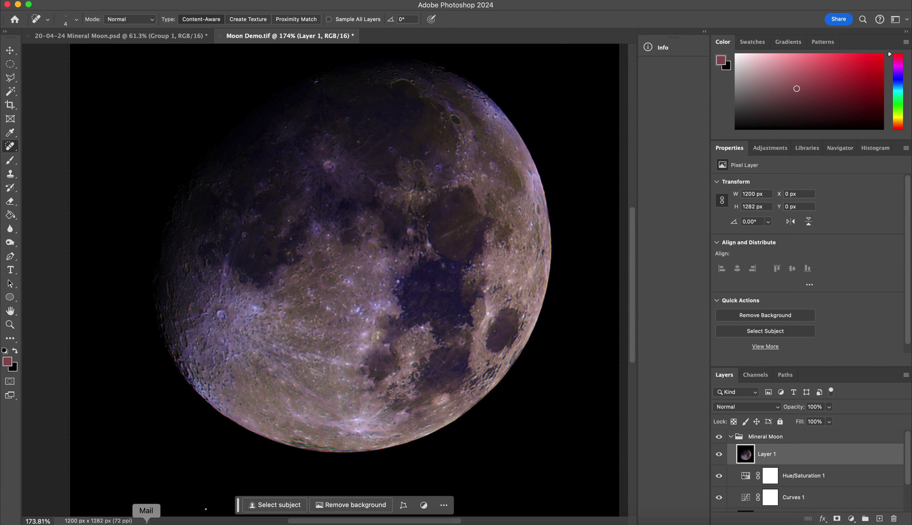
Start the Camera Raw Filter on the stamped layer and set Texture to +19 and Clarity to +12
{"action": "scroll", "coordinate": [475, 369], "scroll_direction": "up", "scroll_amount": 1}
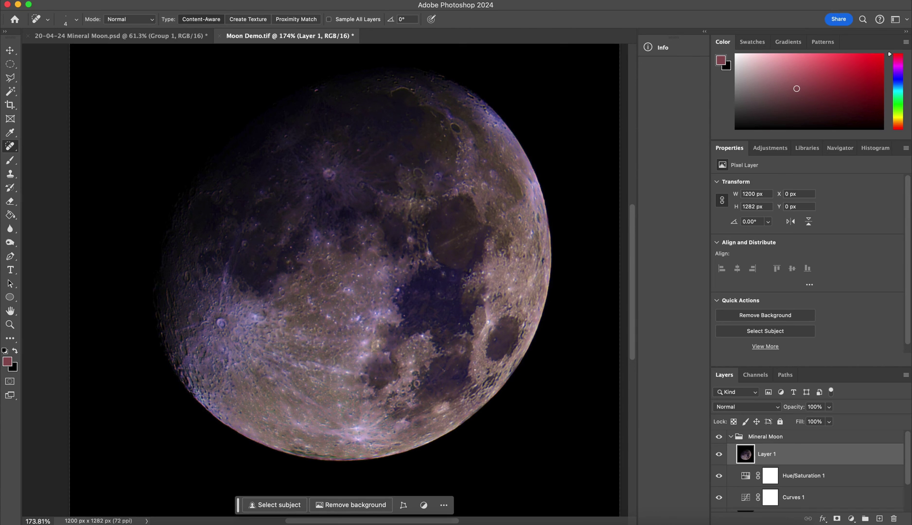
{"action": "scroll", "coordinate": [471, 314], "scroll_direction": "up", "scroll_amount": 1}
{"action": "scroll", "coordinate": [471, 313], "scroll_direction": "left", "scroll_amount": 1}
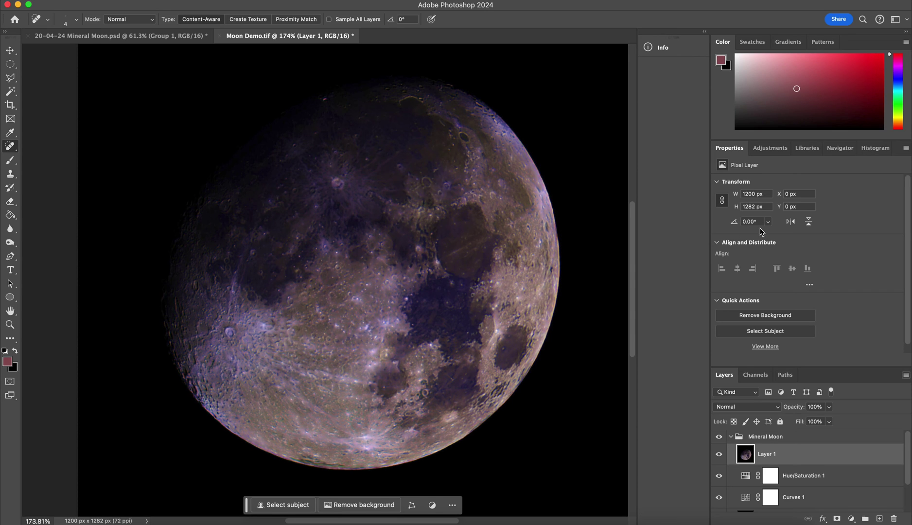
{"action": "left_click", "coordinate": [266, 0]}
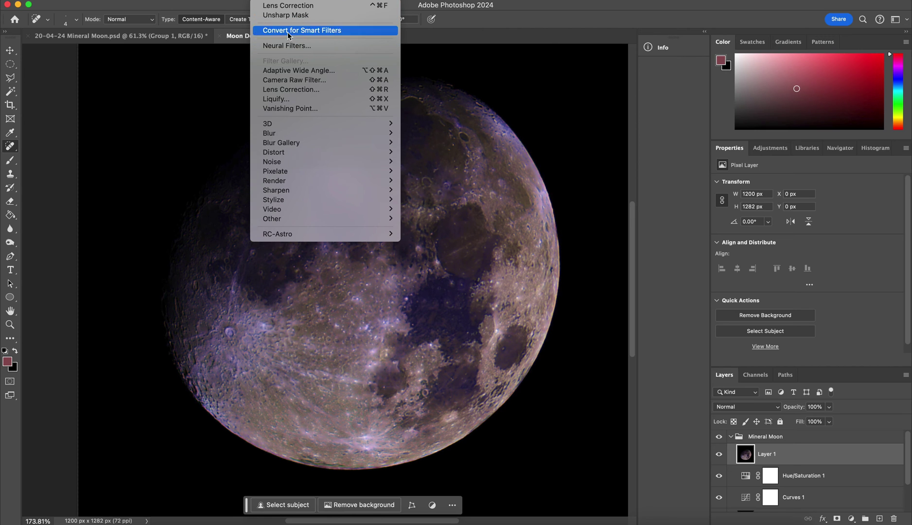
{"action": "left_click", "coordinate": [288, 80]}
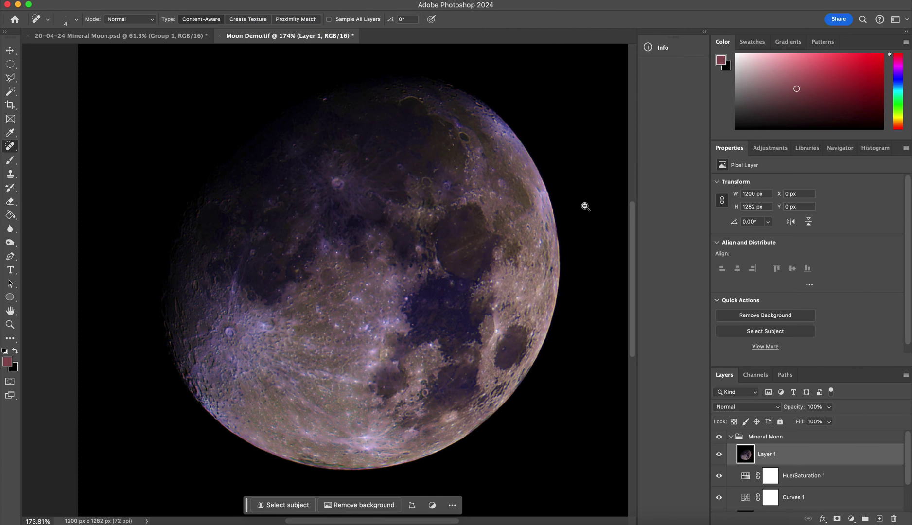
{"action": "scroll", "coordinate": [770, 438], "scroll_direction": "down", "scroll_amount": 3}
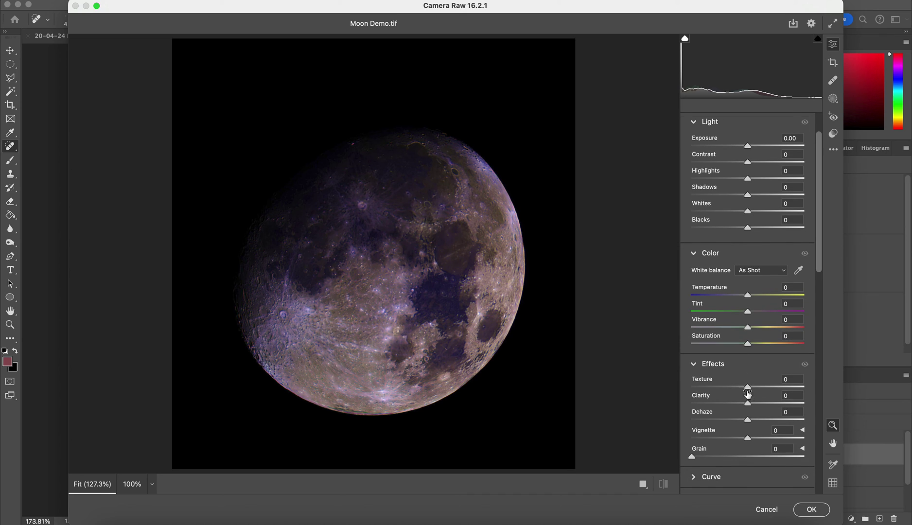
{"action": "mouse_move", "coordinate": [747, 387]}
{"action": "left_mouse_down"}
{"action": "mouse_move", "coordinate": [758, 387]}
{"action": "mouse_move", "coordinate": [756, 404]}
{"action": "mouse_move", "coordinate": [758, 387]}
{"action": "left_mouse_up"}
{"action": "scroll", "coordinate": [751, 441], "scroll_direction": "down", "scroll_amount": 1}
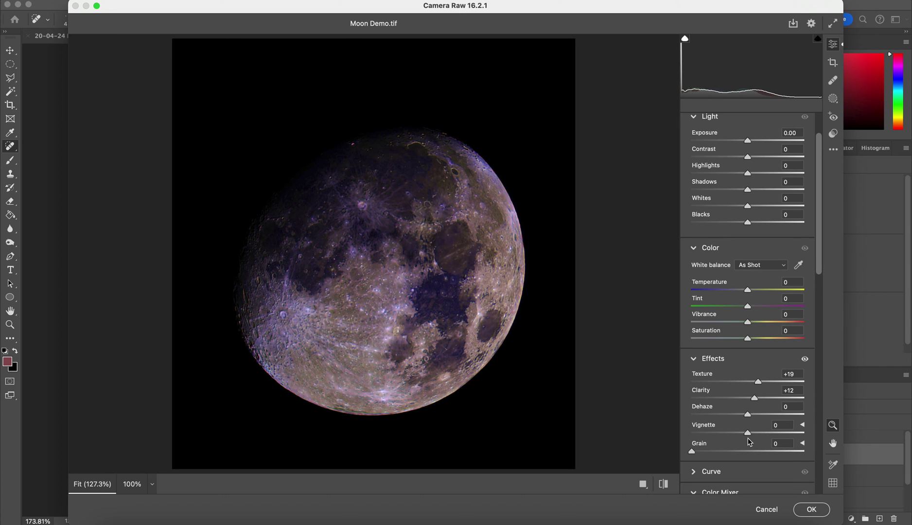
Set Sharpening to 11 and the colour mixer hues to Reds +25, Oranges -15, Blues +36 and Magentas -21
{"action": "scroll", "coordinate": [750, 442], "scroll_direction": "down", "scroll_amount": 10}
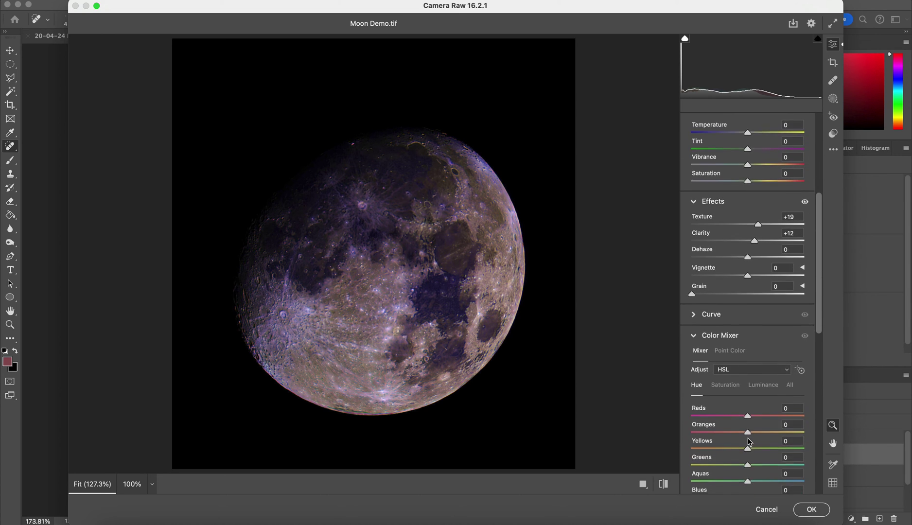
{"action": "scroll", "coordinate": [750, 443], "scroll_direction": "down", "scroll_amount": 6}
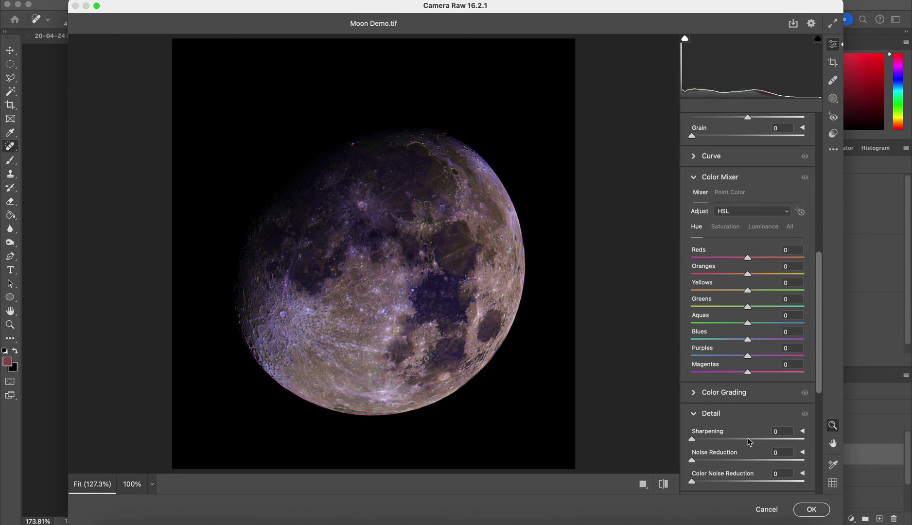
{"action": "left_click_drag", "start_coordinate": [692, 439], "coordinate": [700, 442]}
{"action": "mouse_move", "coordinate": [744, 258]}
{"action": "left_mouse_down"}
{"action": "mouse_move", "coordinate": [763, 259]}
{"action": "mouse_move", "coordinate": [742, 274]}
{"action": "left_mouse_up"}
{"action": "left_click_drag", "start_coordinate": [749, 340], "coordinate": [768, 341]}
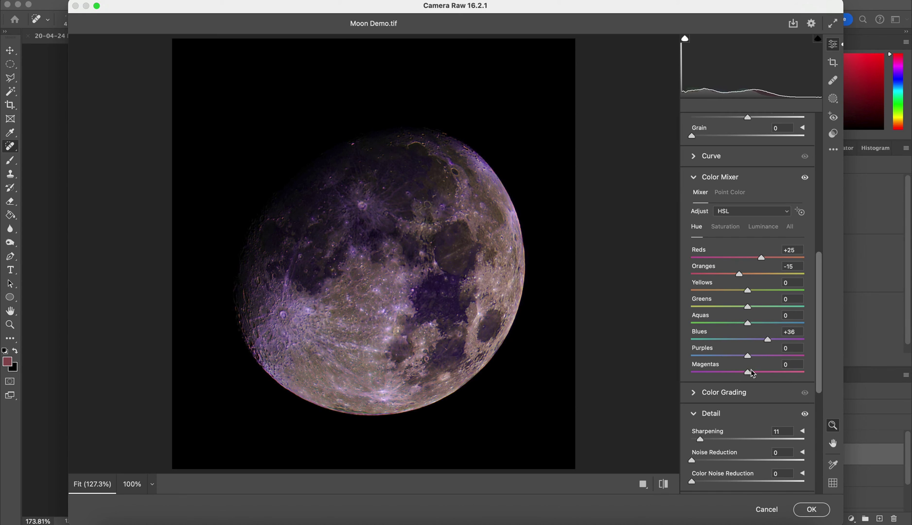
{"action": "left_click_drag", "start_coordinate": [748, 372], "coordinate": [739, 373]}
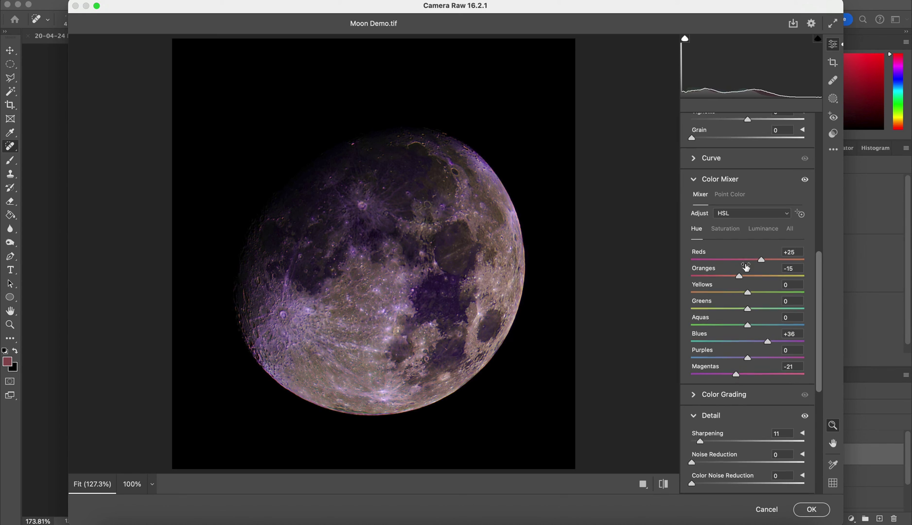
Set Vibrance to +21 and Saturation to +10, and apply the Camera Raw adjustments to the layer
{"action": "scroll", "coordinate": [705, 281], "scroll_direction": "up", "scroll_amount": 5}
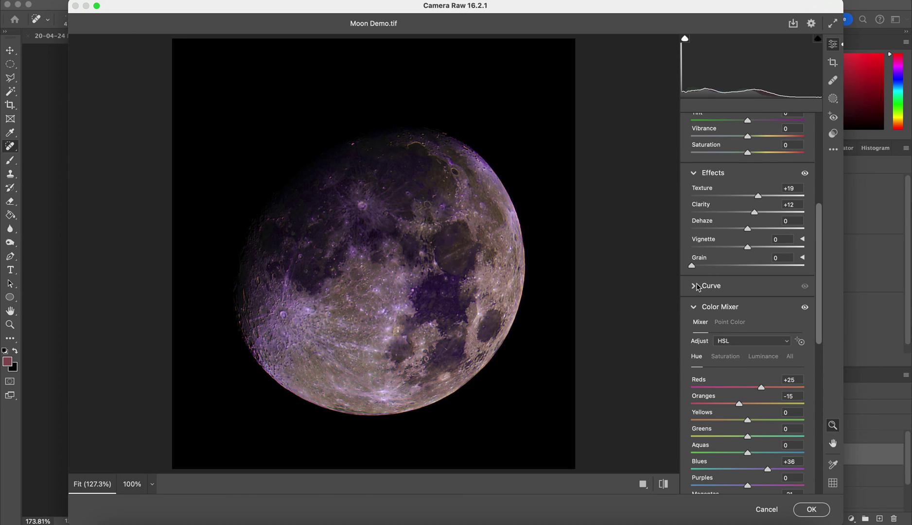
{"action": "left_click", "coordinate": [701, 285]}
{"action": "scroll", "coordinate": [749, 307], "scroll_direction": "up", "scroll_amount": 8}
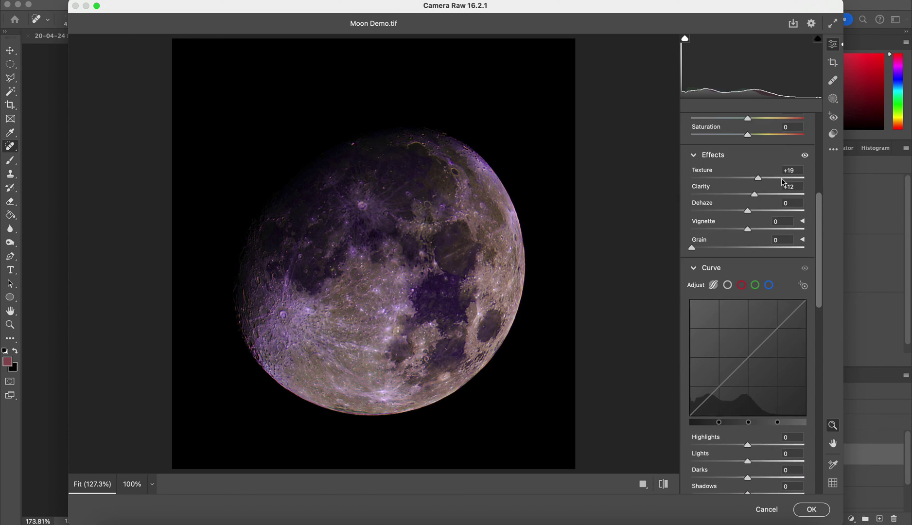
{"action": "left_click_drag", "start_coordinate": [750, 294], "coordinate": [755, 312]}
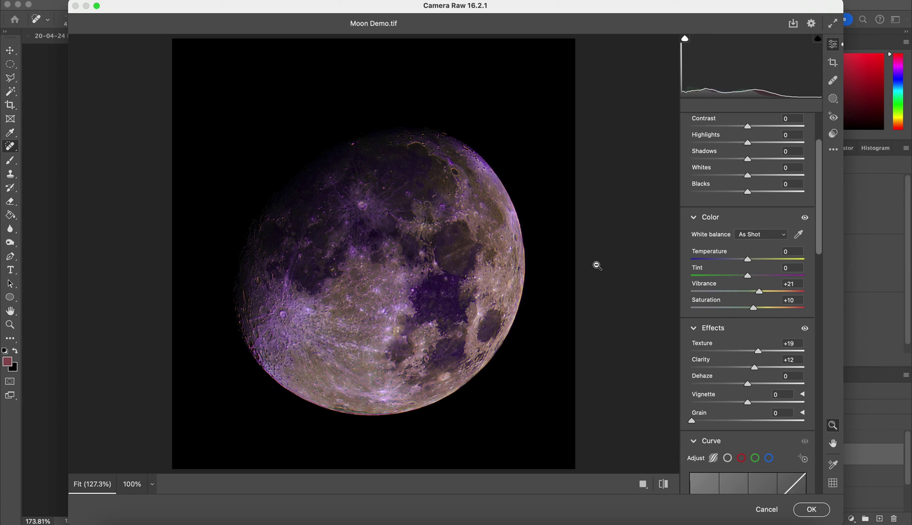
{"action": "left_click", "coordinate": [811, 510]}
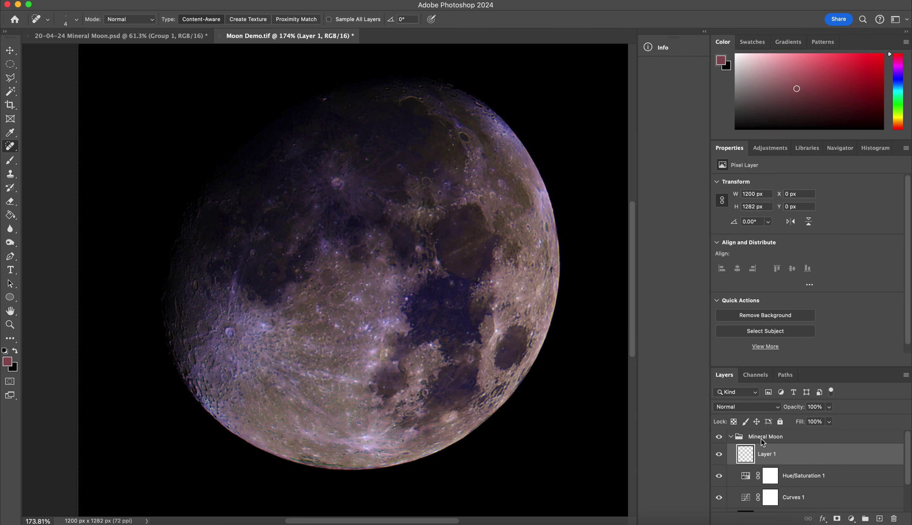
Save the document in Photoshop format as Moon Demo.psd in the Demo folder, with maximized compatibility
{"action": "scroll", "coordinate": [349, 283], "scroll_direction": "down", "scroll_amount": 5}
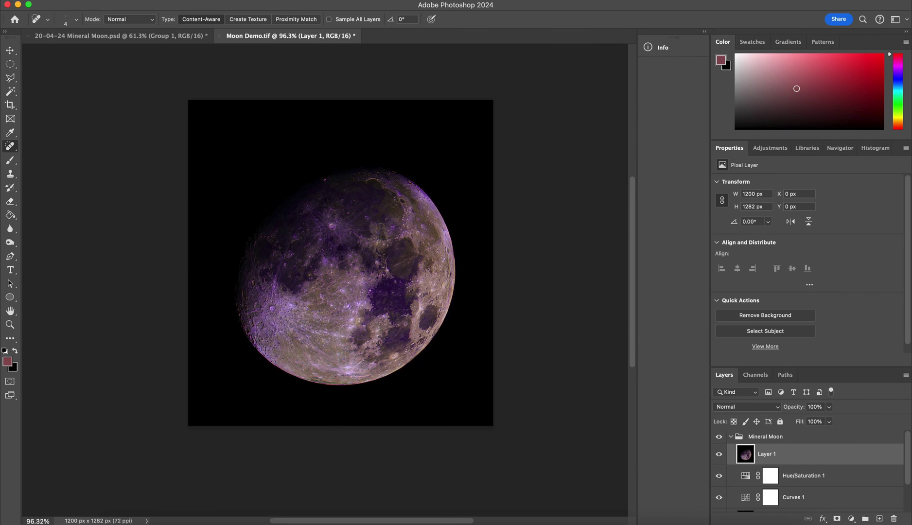
{"action": "scroll", "coordinate": [376, 176], "scroll_direction": "up", "scroll_amount": 3}
{"action": "left_click", "coordinate": [97, 1]}
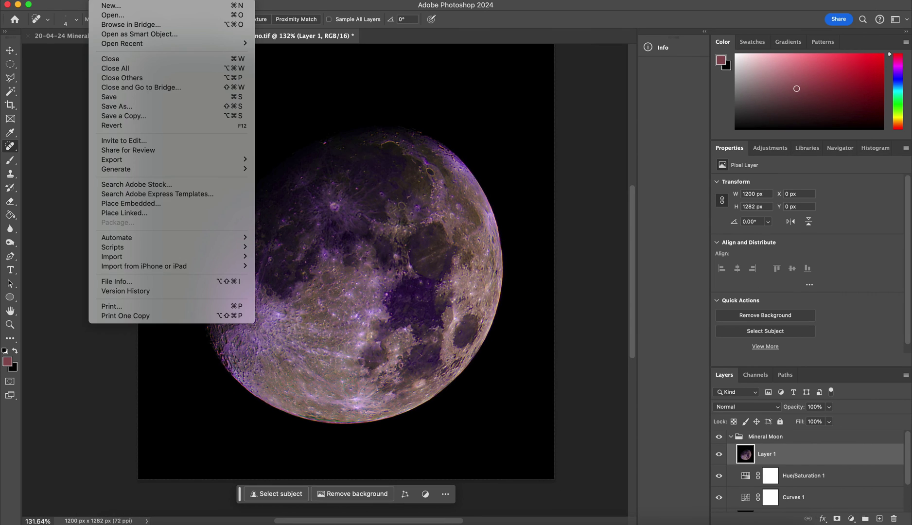
{"action": "left_click", "coordinate": [118, 106]}
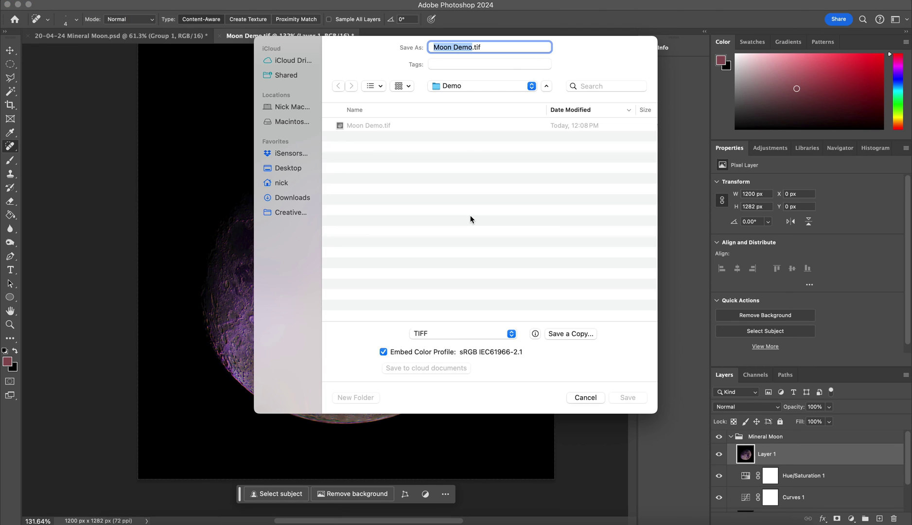
{"action": "left_click", "coordinate": [452, 333]}
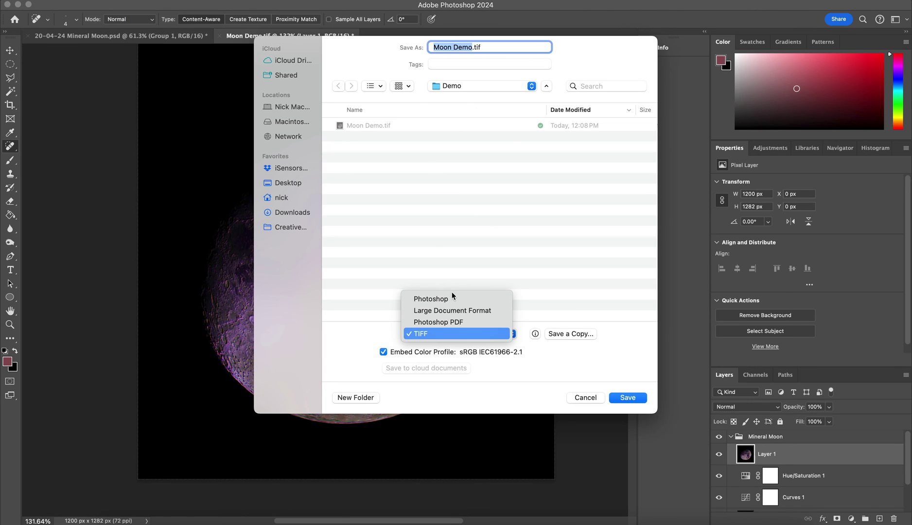
{"action": "left_click", "coordinate": [441, 299]}
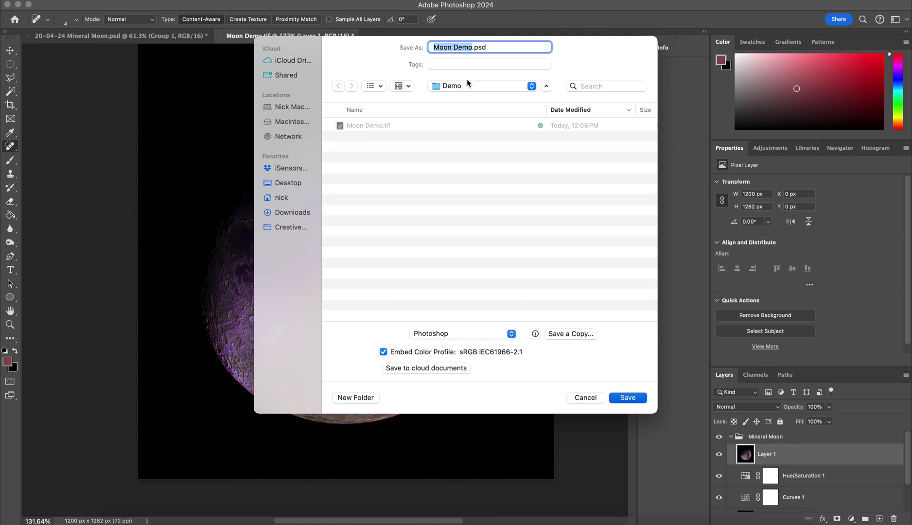
{"action": "left_click", "coordinate": [627, 397]}
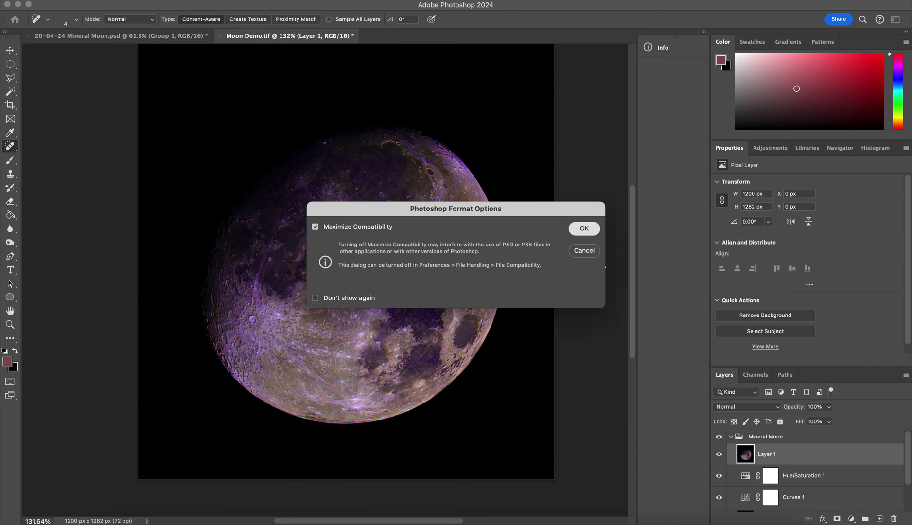
{"action": "left_click", "coordinate": [587, 231]}
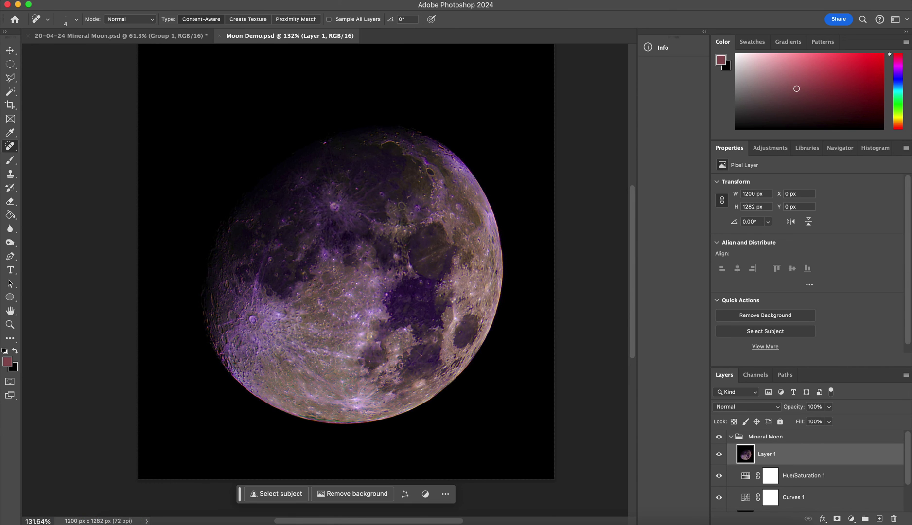
Resize the image to 2000 × 2137 pixels at a resolution of 120 pixels/inch
{"action": "left_click", "coordinate": [146, 0]}
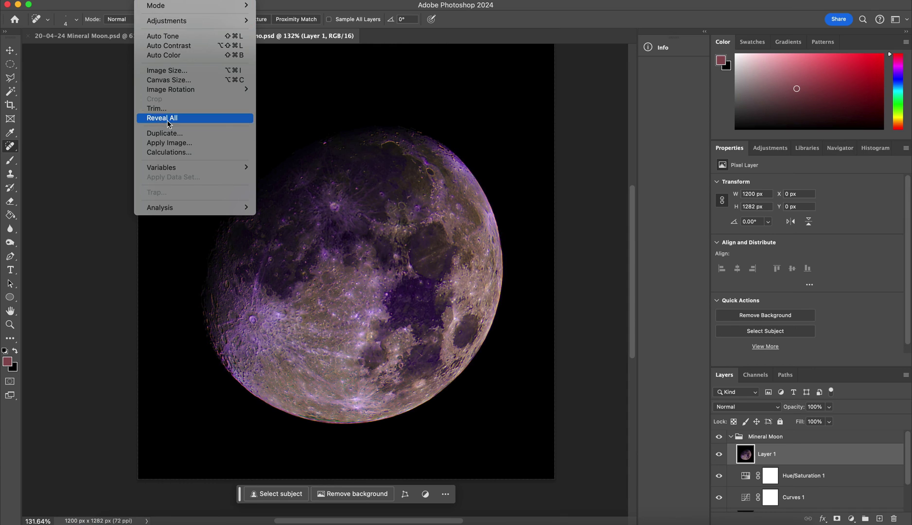
{"action": "mouse_move", "coordinate": [166, 5]}
{"action": "left_click", "coordinate": [165, 71]}
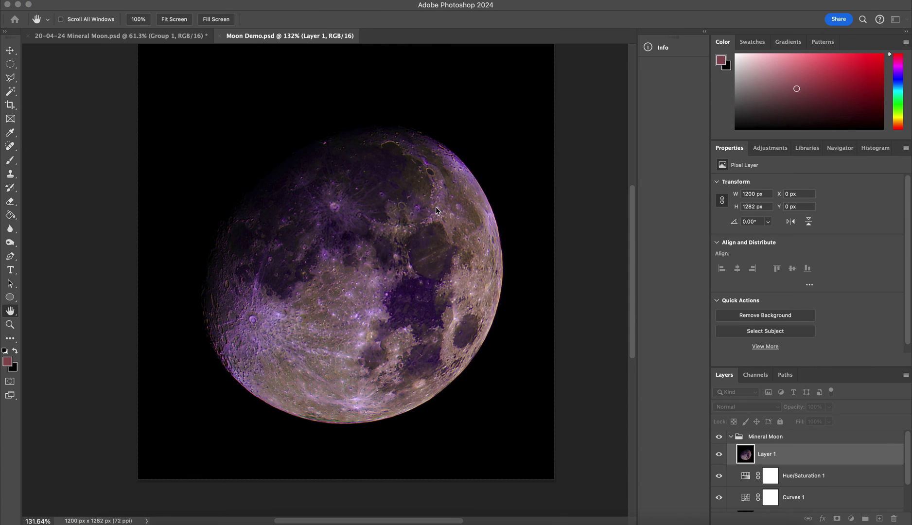
{"action": "type", "text": "120"}
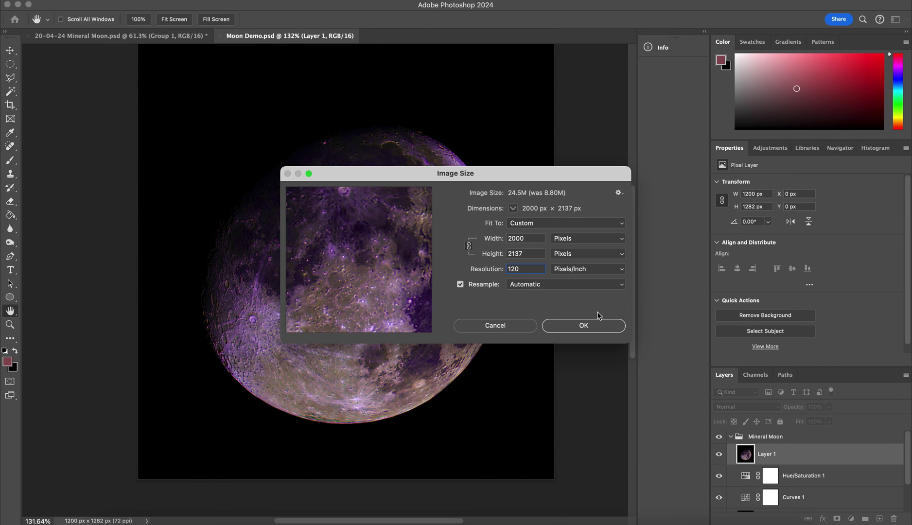
{"action": "left_click", "coordinate": [578, 324]}
{"action": "key", "text": "j"}
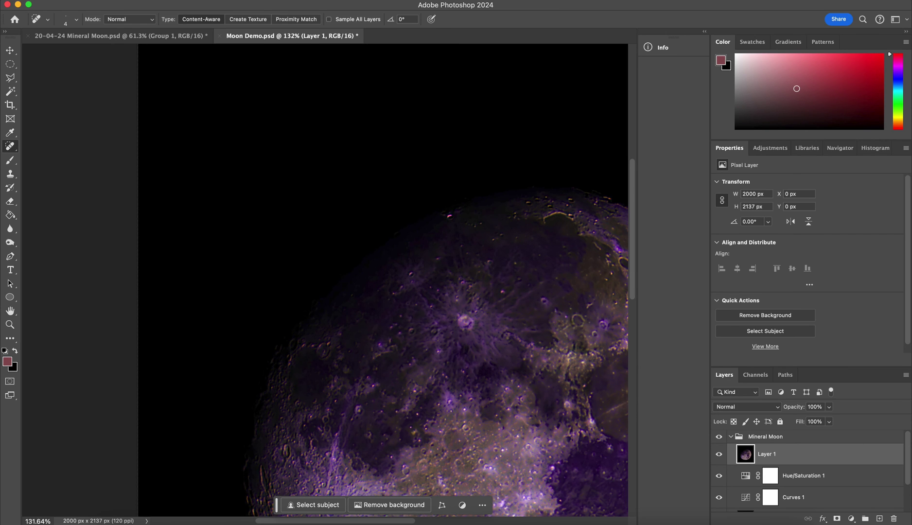
Set up a JPG export of the moon image at 2000 × 2137 px with the quality raised to the highest level
{"action": "scroll", "coordinate": [384, 279], "scroll_direction": "down", "scroll_amount": 3}
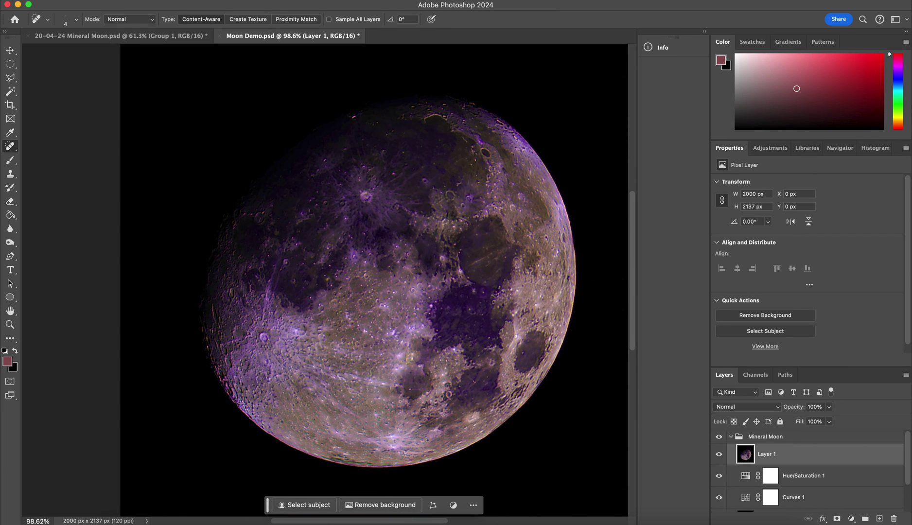
{"action": "left_click", "coordinate": [100, 1]}
{"action": "mouse_move", "coordinate": [128, 165]}
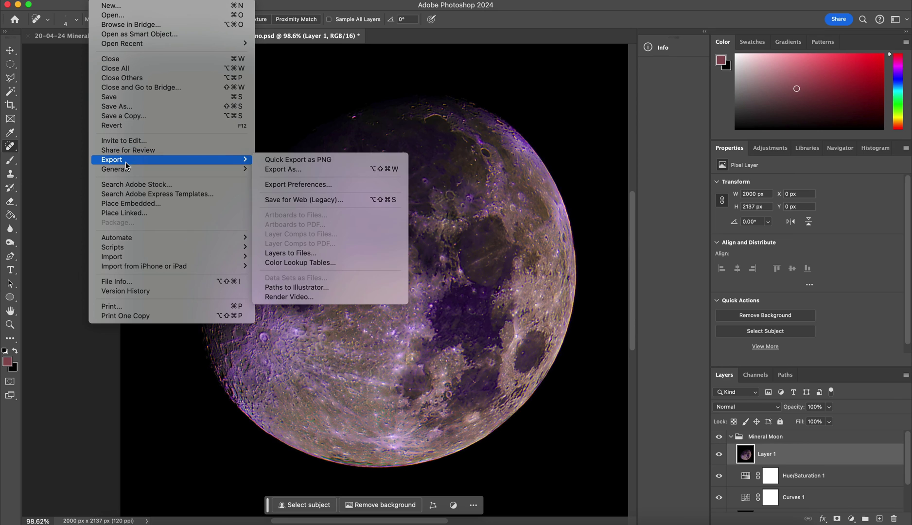
{"action": "left_click", "coordinate": [300, 169]}
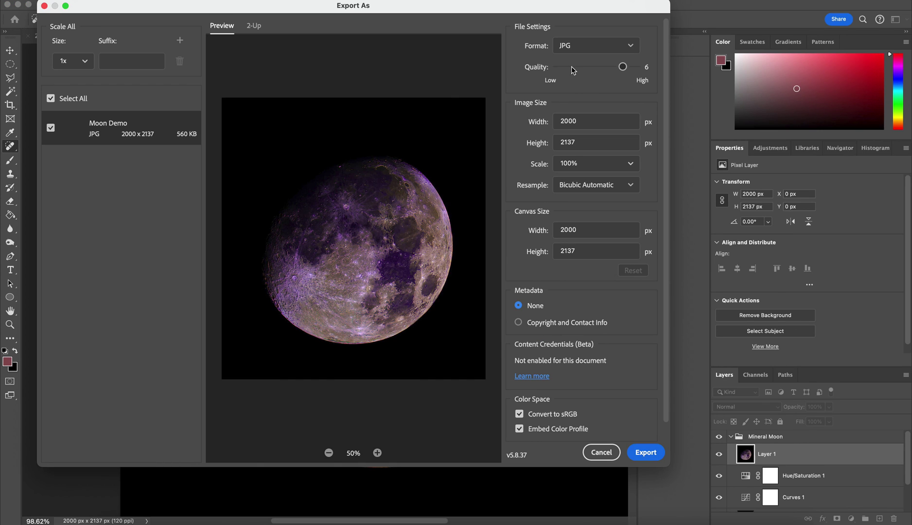
{"action": "left_click_drag", "start_coordinate": [623, 67], "coordinate": [637, 67]}
{"action": "left_click", "coordinate": [645, 452]}
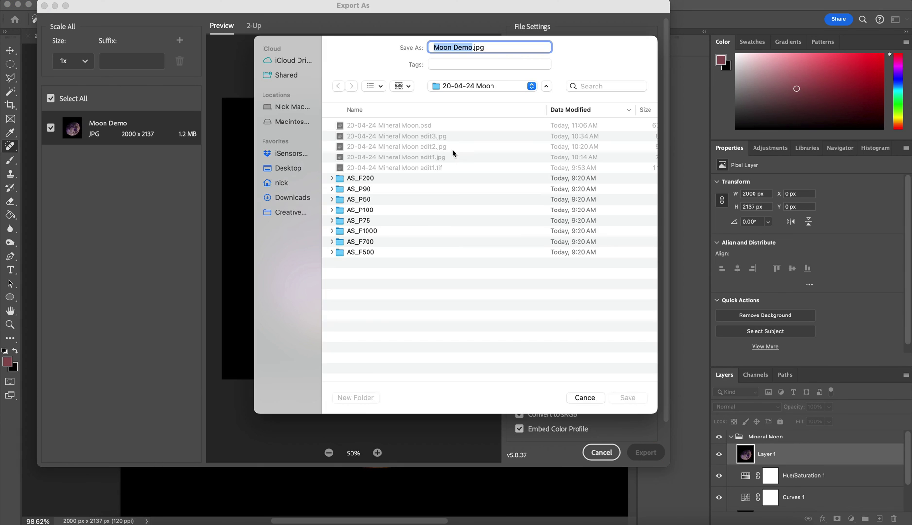
Save the exported image as 20-04-24 Mineral Moon edit4.jpg in the 20-04-24 Moon folder
{"action": "left_click", "coordinate": [432, 85]}
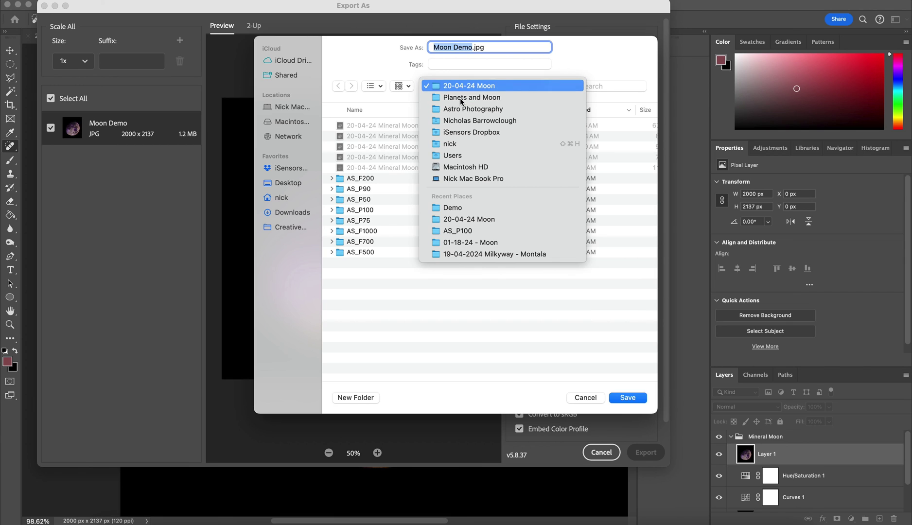
{"action": "left_click", "coordinate": [459, 84]}
{"action": "left_click", "coordinate": [403, 135]}
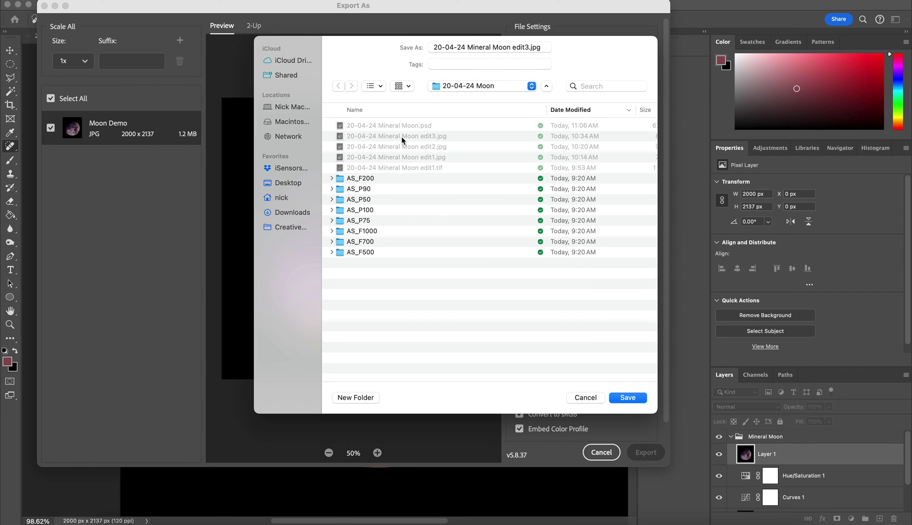
{"action": "left_click", "coordinate": [528, 48]}
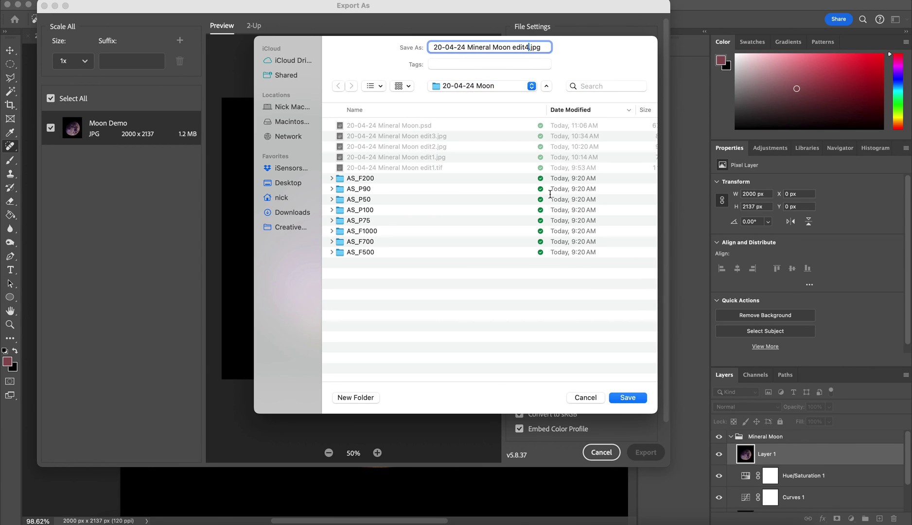
{"action": "left_click", "coordinate": [627, 398]}
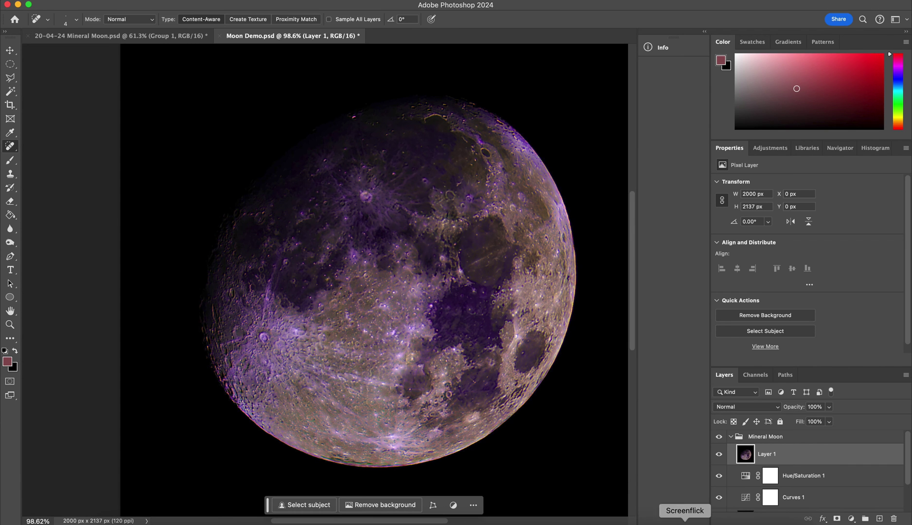
{"action": "key", "text": "super+space"}
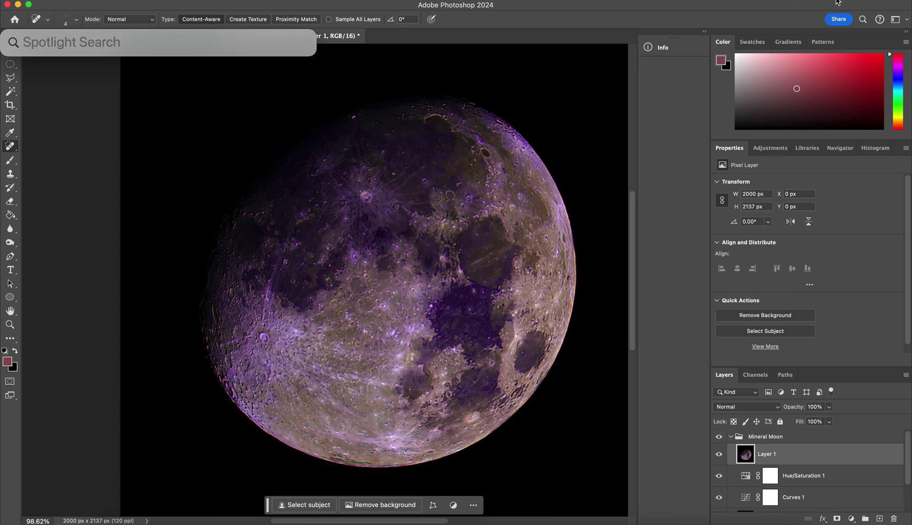
{"action": "type", "text": "to"}
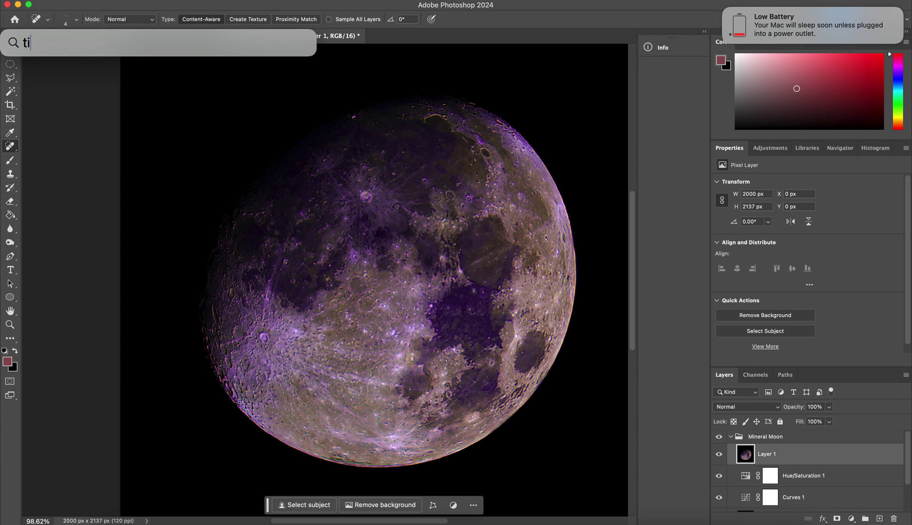
{"action": "type", "text": "p"}
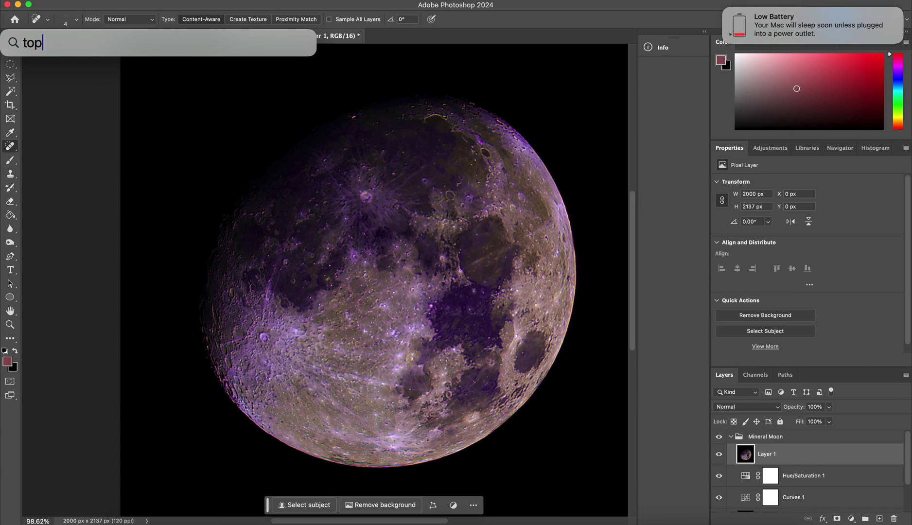
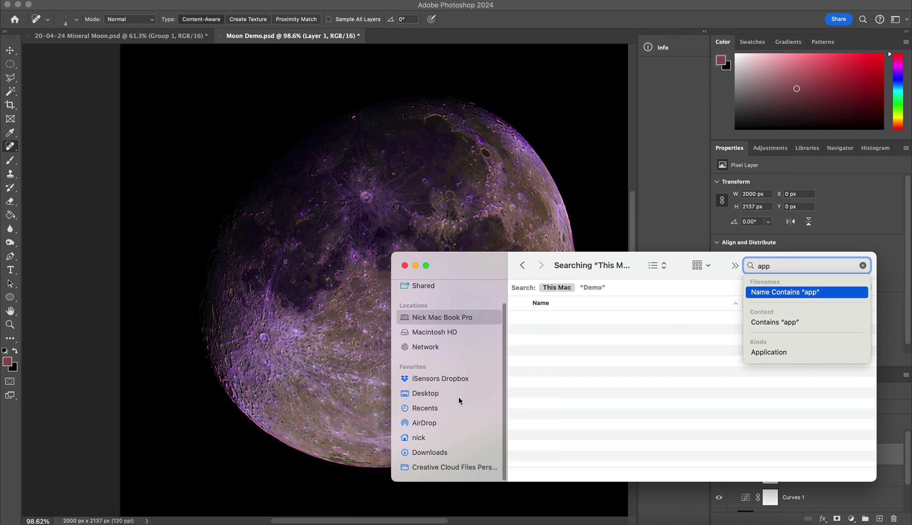
Switch to Affinity Photo 2 by launching it from the Applications folder on Macintosh HD and continue the trial
{"action": "left_click_drag", "start_coordinate": [463, 257], "coordinate": [303, 179]}
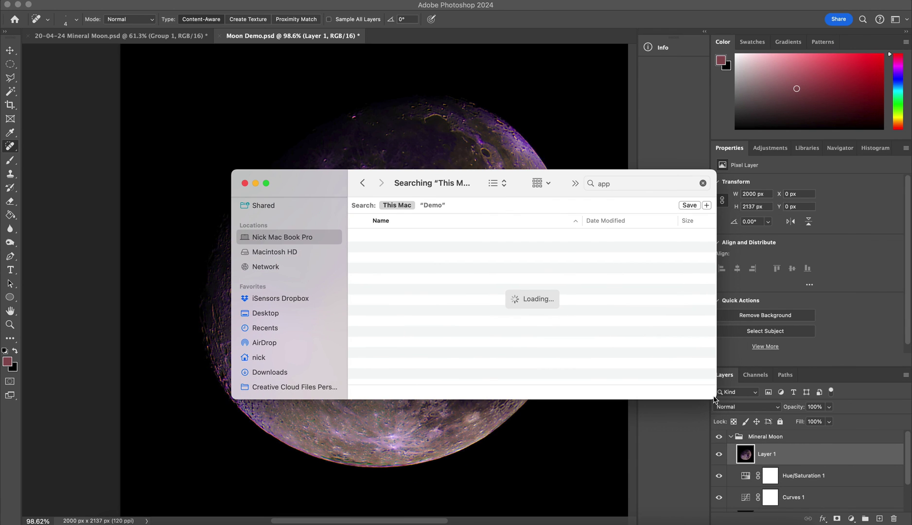
{"action": "left_click", "coordinate": [782, 185]}
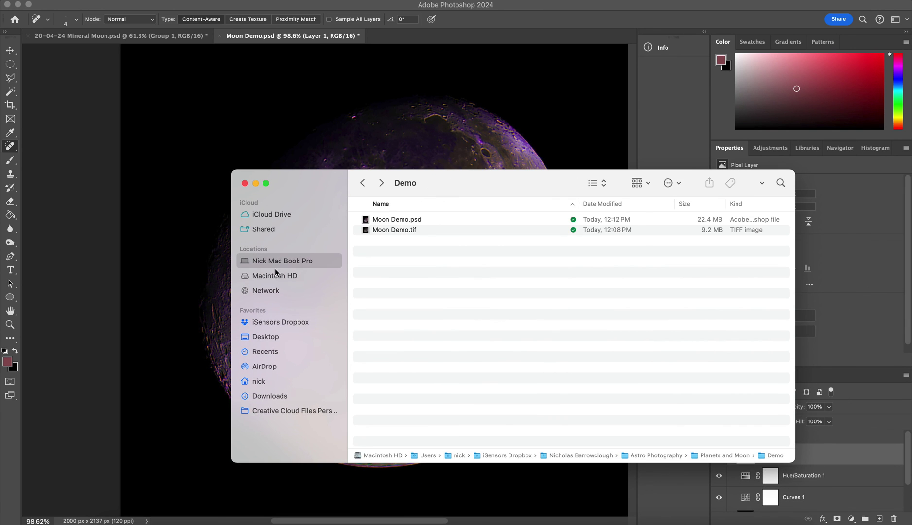
{"action": "left_click", "coordinate": [292, 275]}
{"action": "double_click", "coordinate": [382, 220]}
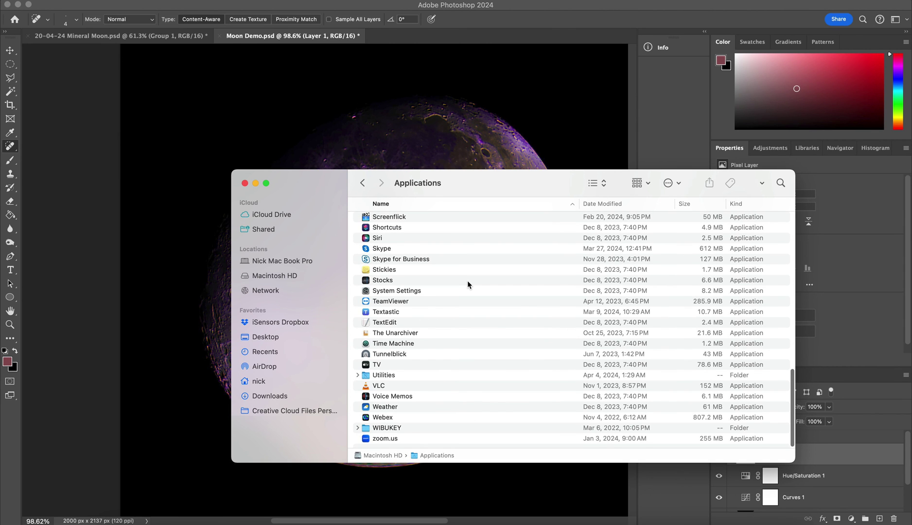
{"action": "scroll", "coordinate": [462, 342], "scroll_direction": "up", "scroll_amount": 15}
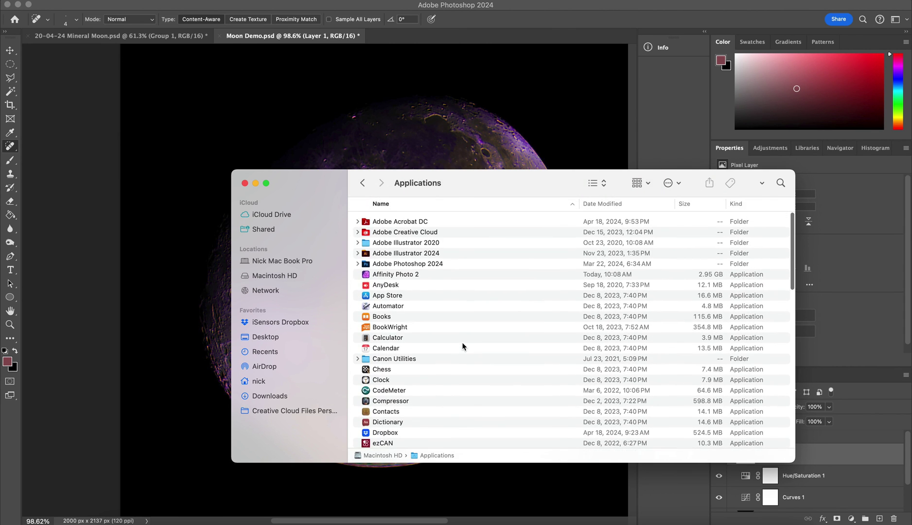
{"action": "left_click", "coordinate": [407, 273]}
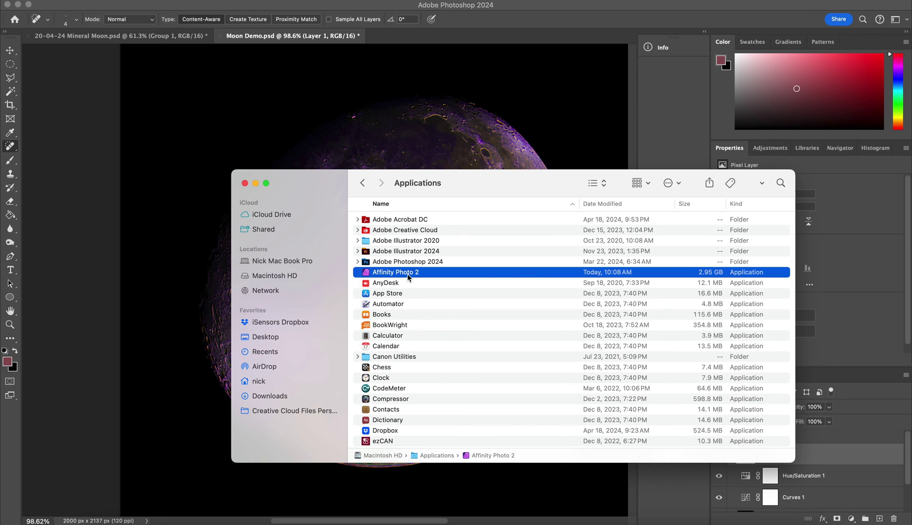
{"action": "double_click", "coordinate": [407, 274]}
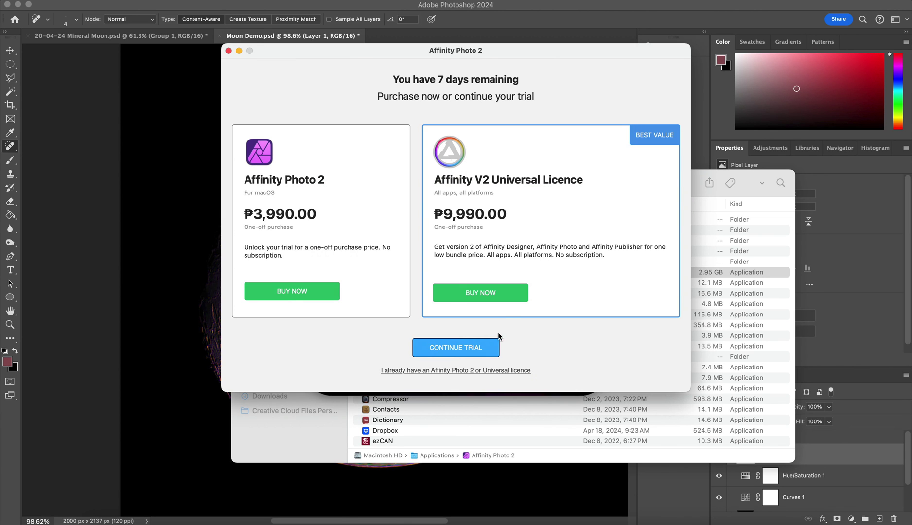
{"action": "left_click", "coordinate": [445, 348]}
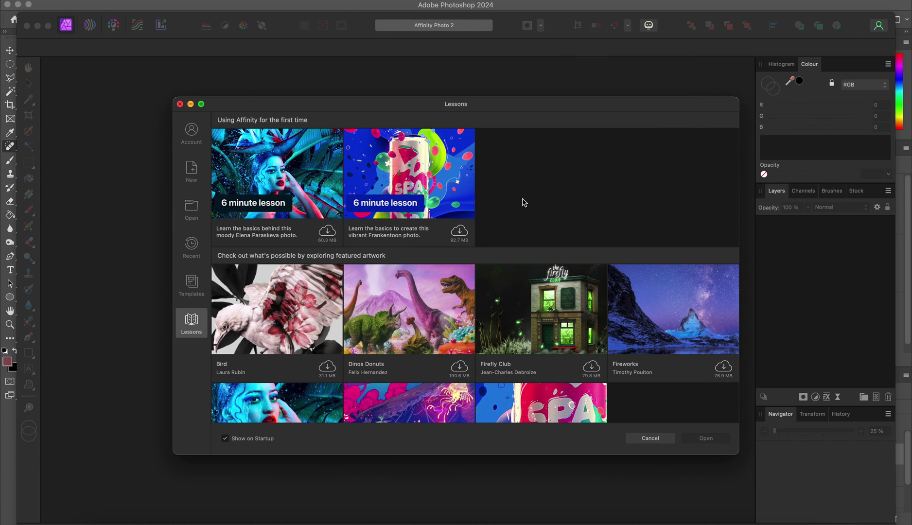
Dismiss the Lessons window and open 20-04-24 Mineral Moon edit4.jpg from the 20-04-24 Moon folder
{"action": "left_click", "coordinate": [180, 104]}
{"action": "left_click", "coordinate": [97, 1]}
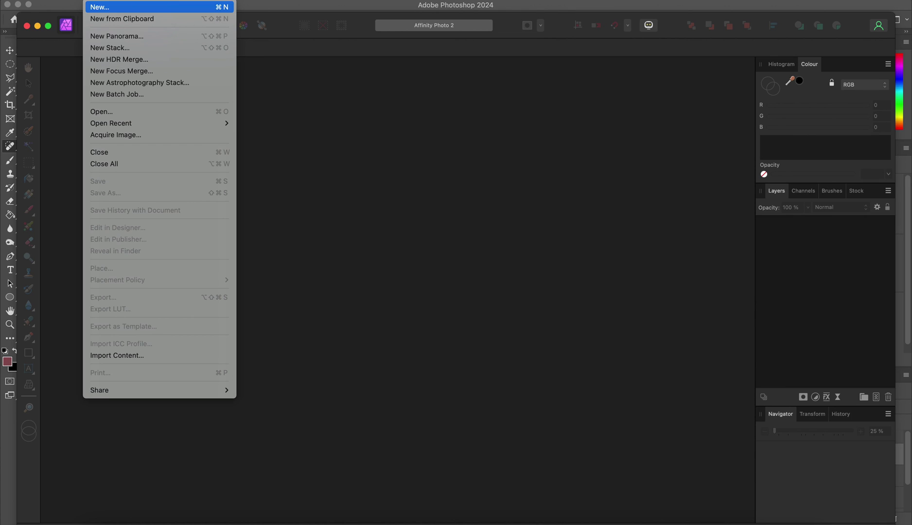
{"action": "left_click", "coordinate": [101, 111]}
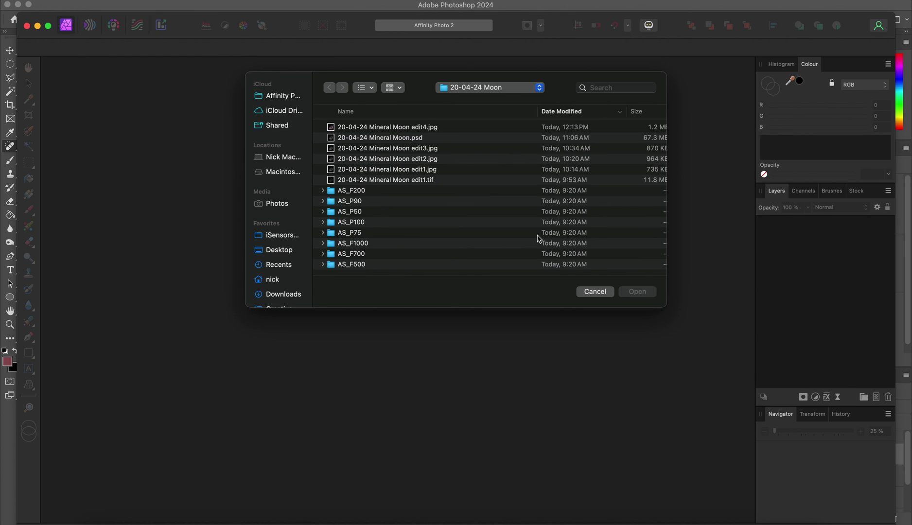
{"action": "left_click", "coordinate": [454, 92]}
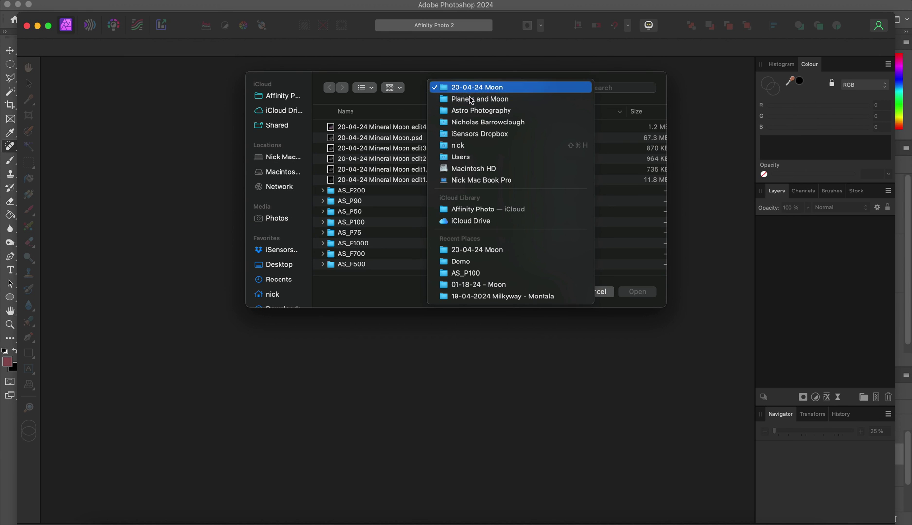
{"action": "left_click", "coordinate": [471, 89]}
{"action": "double_click", "coordinate": [410, 129]}
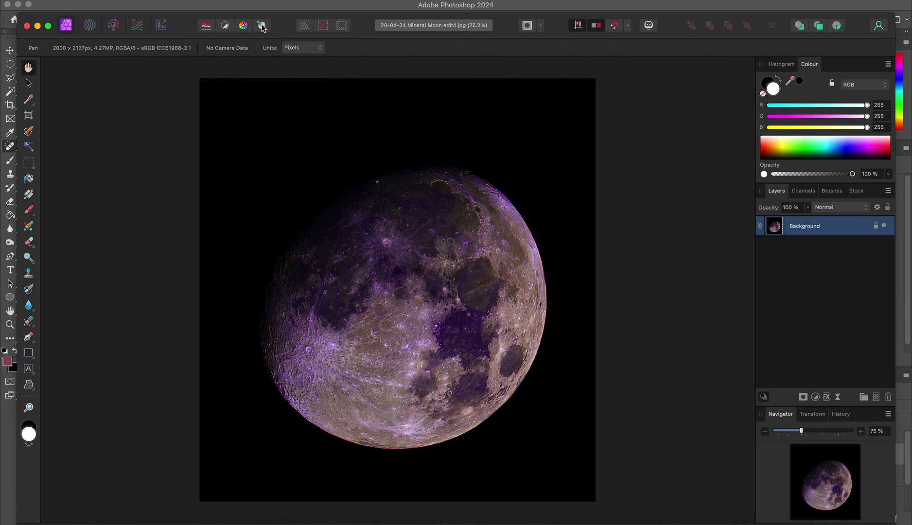
Apply the Chromatic Aberration colour filter to the moon's Background layer
{"action": "left_click", "coordinate": [258, 0]}
{"action": "key", "text": "Right"}
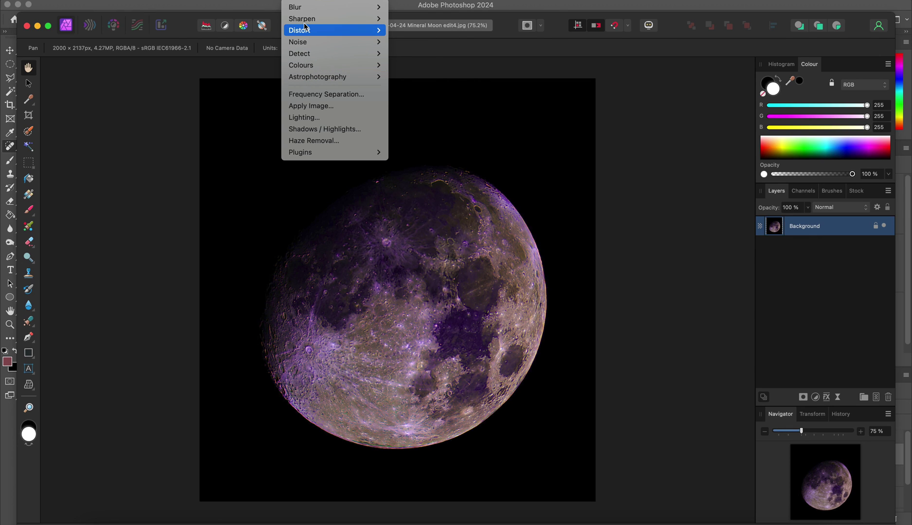
{"action": "mouse_move", "coordinate": [305, 44]}
{"action": "mouse_move", "coordinate": [305, 65]}
{"action": "key", "text": "Right"}
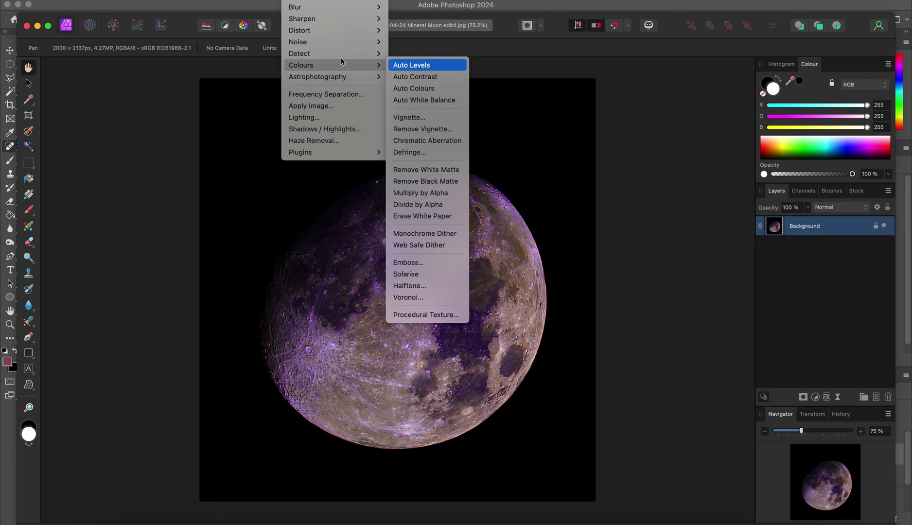
{"action": "key", "text": "Down"}
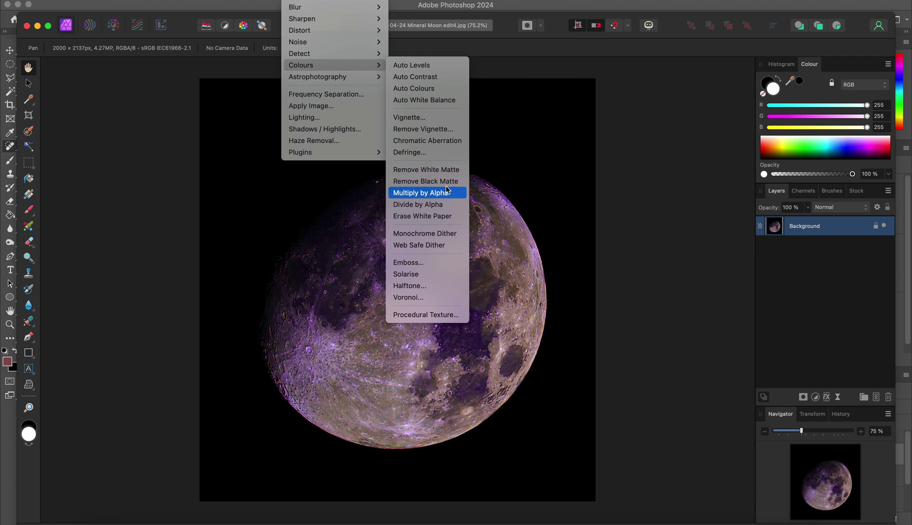
{"action": "left_click", "coordinate": [424, 146]}
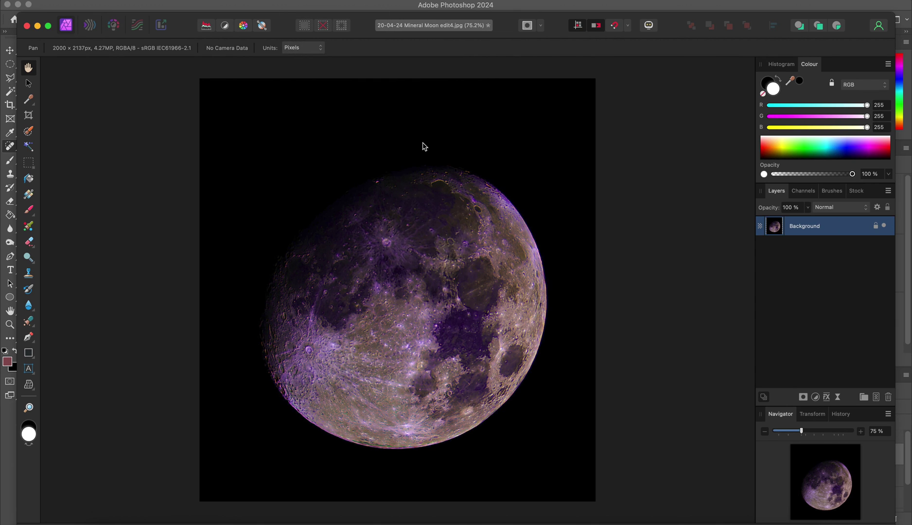
Apply a Defringe filter to the moon with increased tolerance, a radius of 59.9 px and an edge brightness threshold of 53 %
{"action": "left_click", "coordinate": [294, 0]}
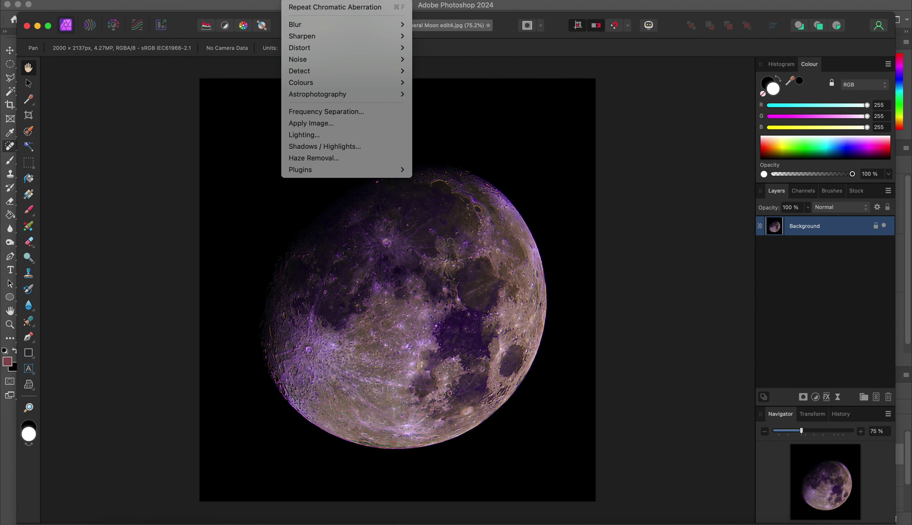
{"action": "mouse_move", "coordinate": [305, 27]}
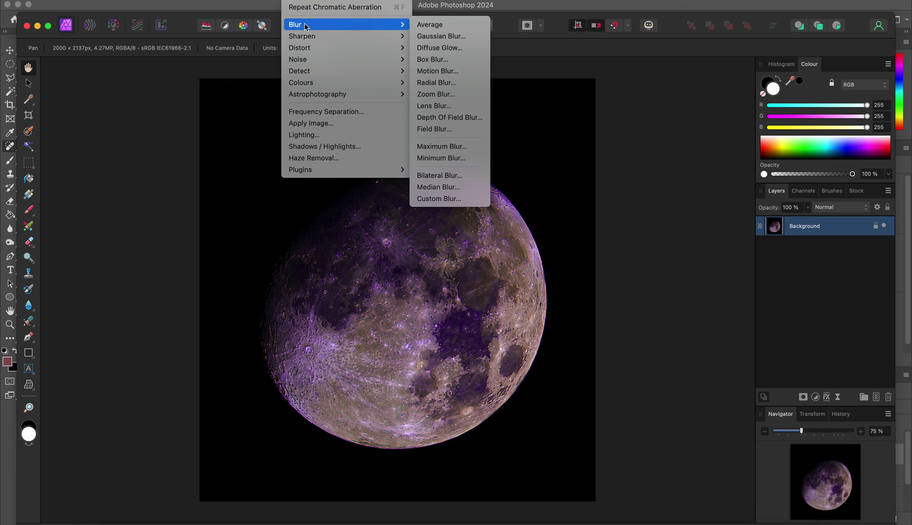
{"action": "mouse_move", "coordinate": [320, 82]}
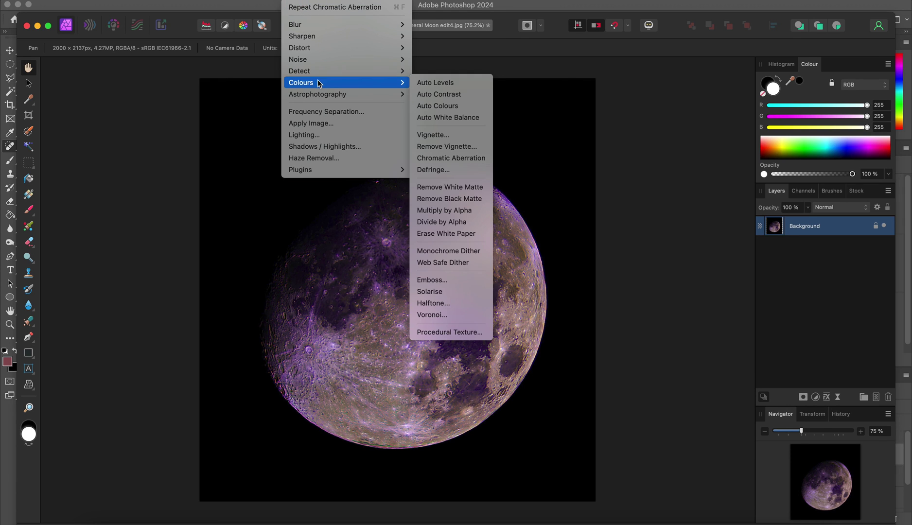
{"action": "left_click", "coordinate": [441, 170]}
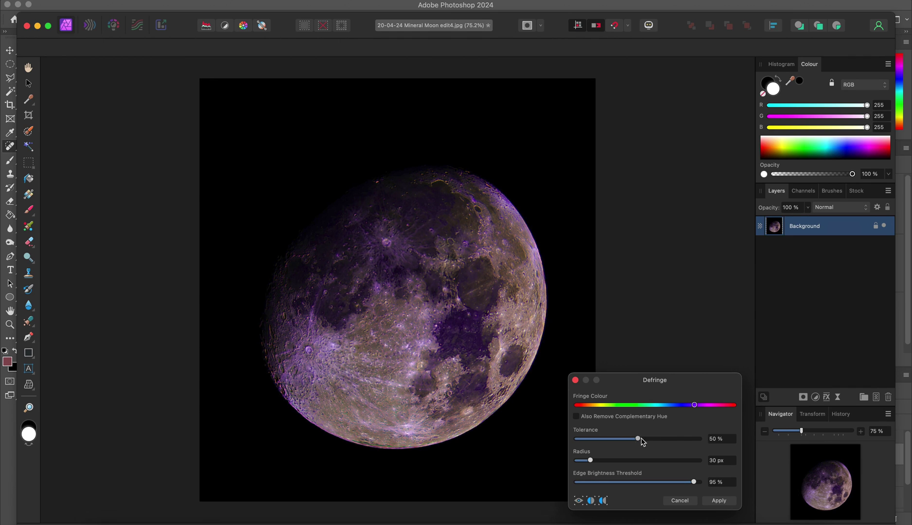
{"action": "left_click_drag", "start_coordinate": [642, 440], "coordinate": [647, 439]}
{"action": "left_click_drag", "start_coordinate": [591, 462], "coordinate": [605, 460]}
{"action": "left_click_drag", "start_coordinate": [694, 484], "coordinate": [642, 485]}
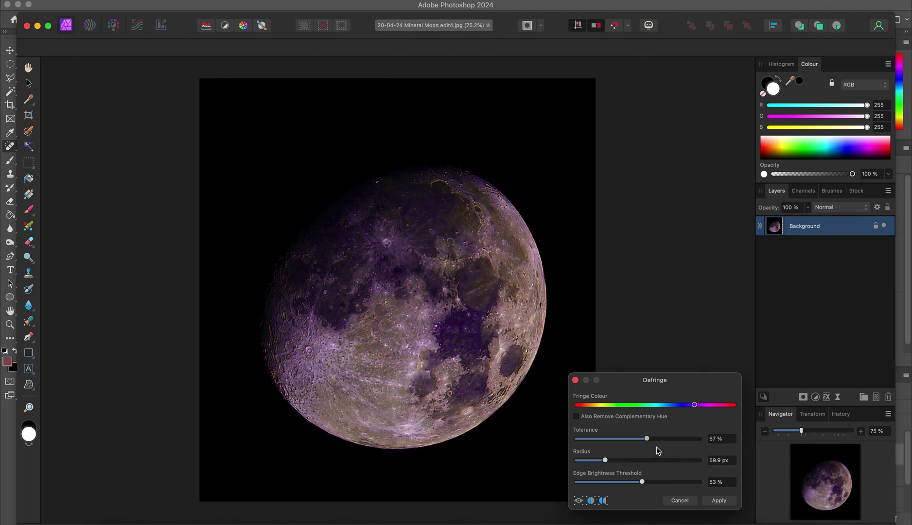
{"action": "left_click_drag", "start_coordinate": [647, 439], "coordinate": [686, 439]}
{"action": "left_click", "coordinate": [716, 501]}
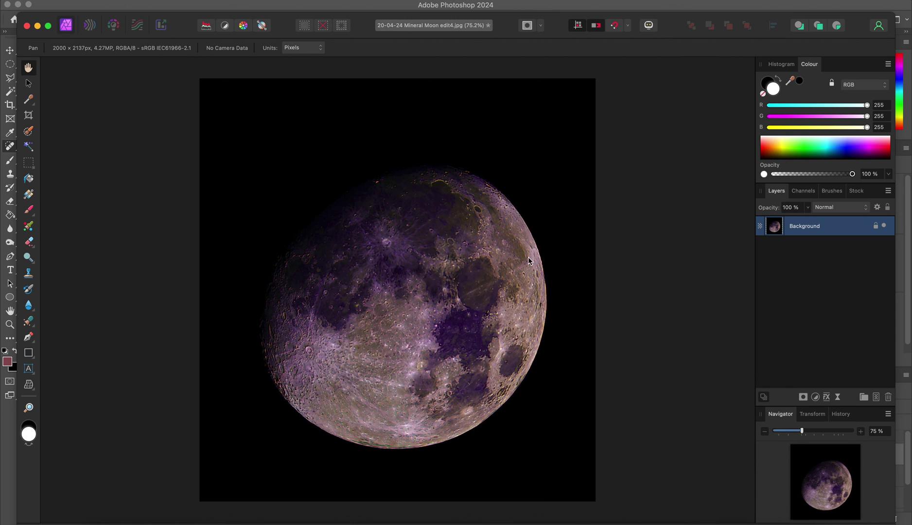
Check the moon's lower edge for remaining fringing and save the document as 20-04-24 Mineral Moon edit5 in the 20-04-24 Moon folder
{"action": "scroll", "coordinate": [306, 440], "scroll_direction": "up", "scroll_amount": 5}
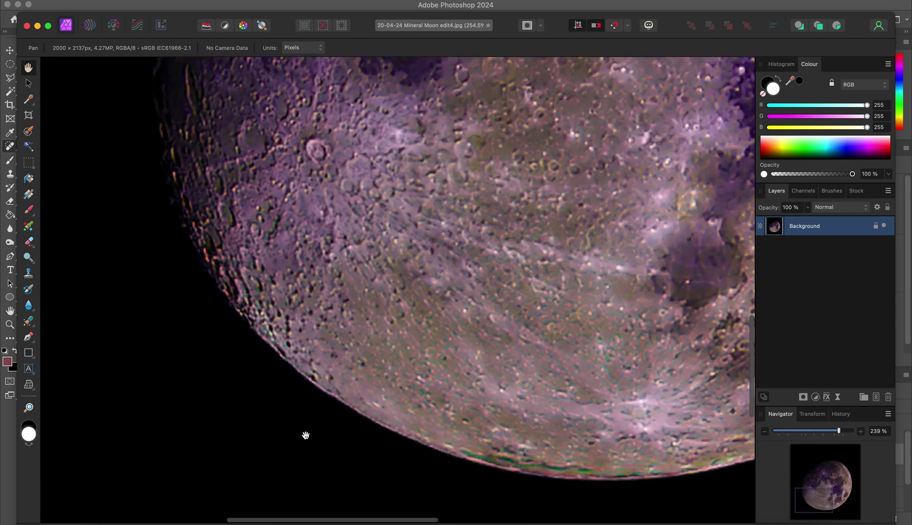
{"action": "scroll", "coordinate": [305, 435], "scroll_direction": "down", "scroll_amount": 6}
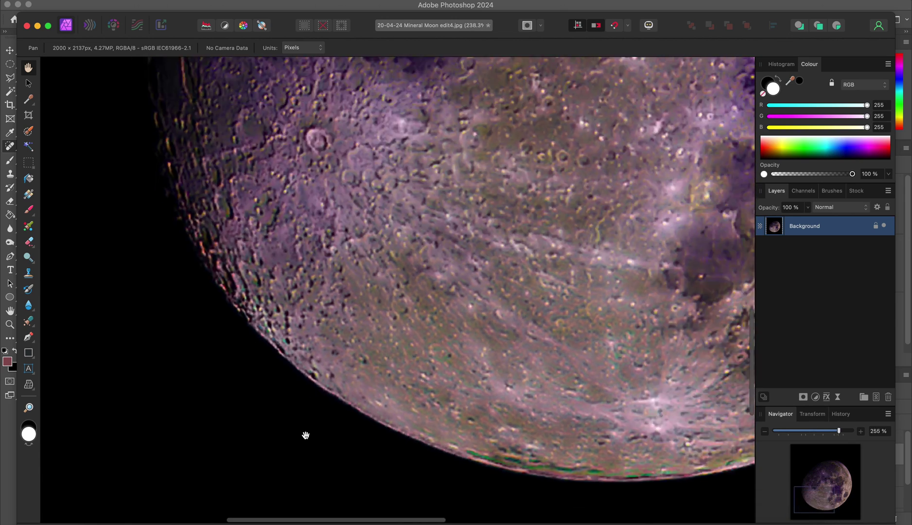
{"action": "scroll", "coordinate": [305, 435], "scroll_direction": "up", "scroll_amount": 1}
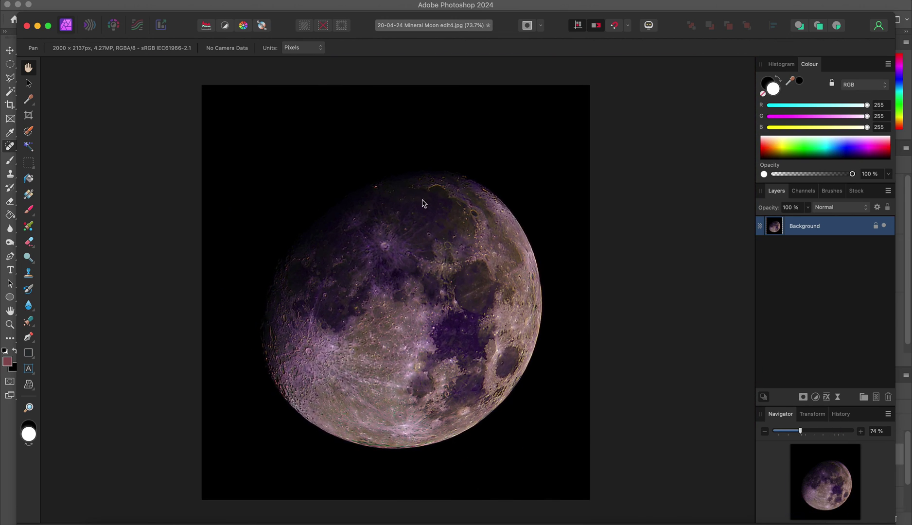
{"action": "key", "text": "ctrl+F2"}
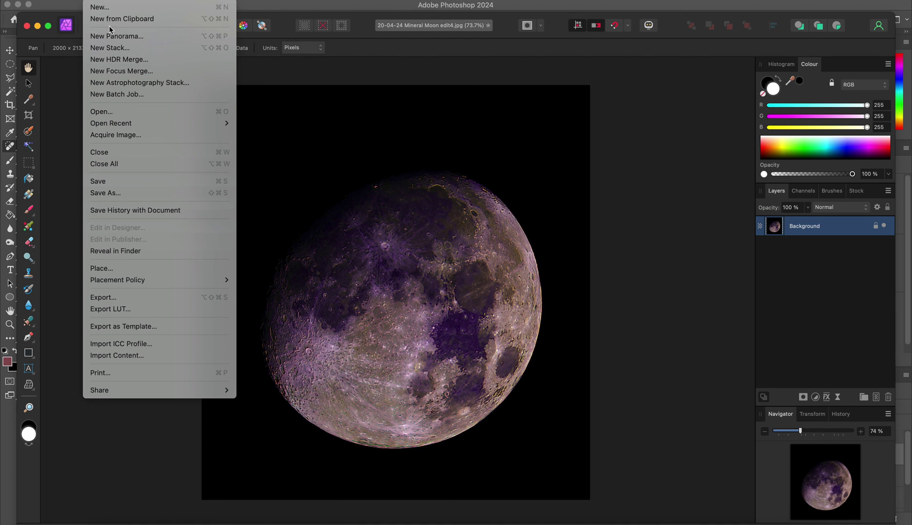
{"action": "left_click", "coordinate": [124, 192]}
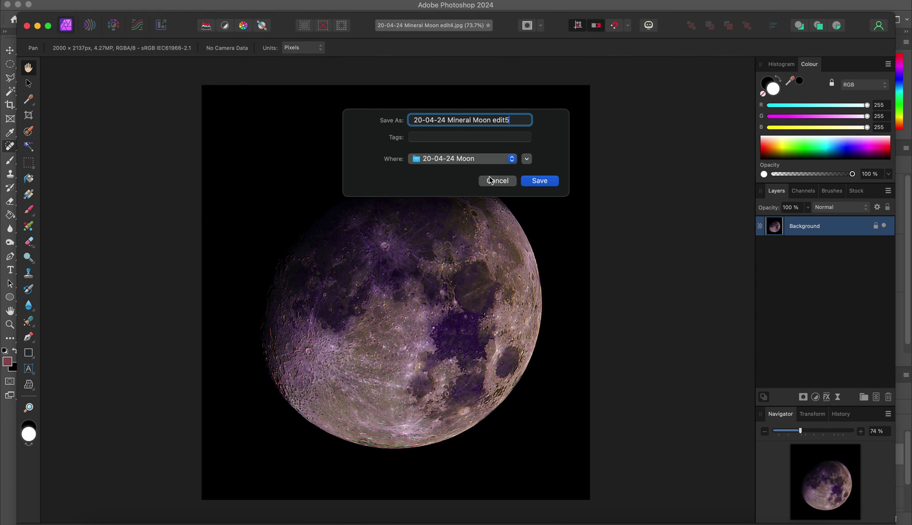
{"action": "left_click", "coordinate": [539, 181]}
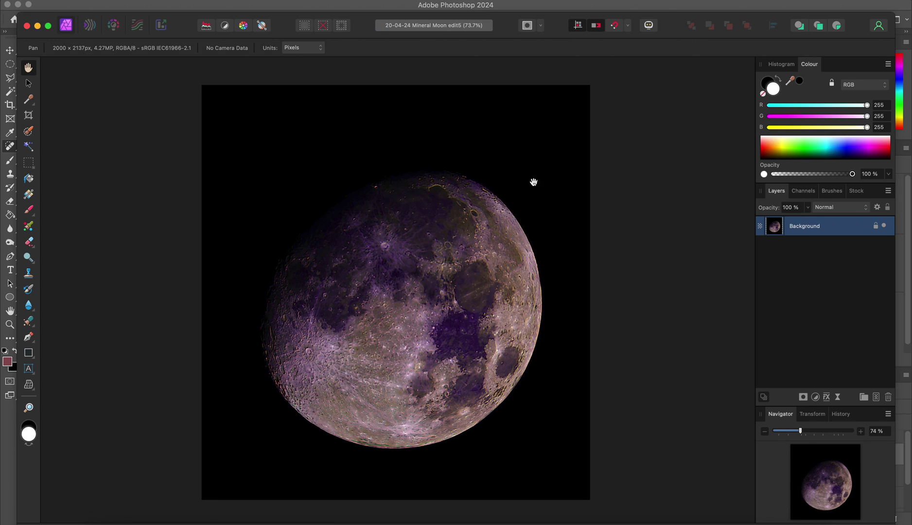